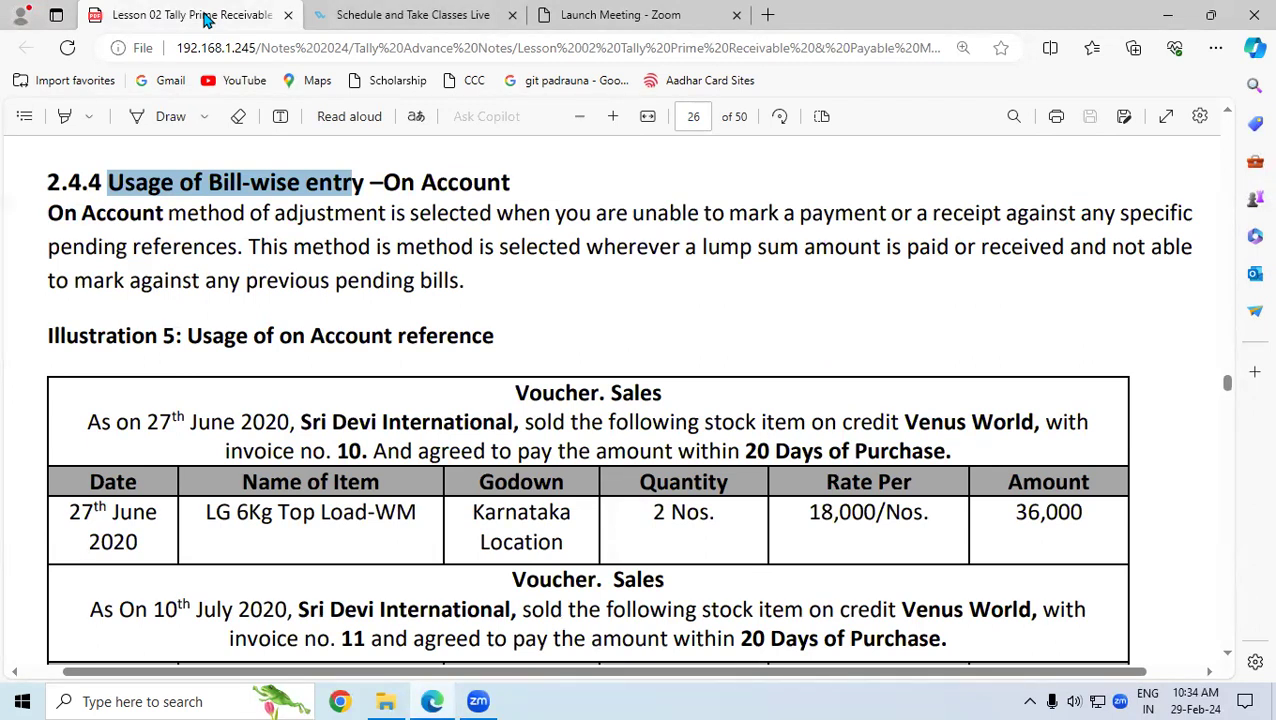
Step: With the Draw pen, underline "On Account", "adjustment", "unable to mark a payment" and "receipt against any specific pending references" in the definition
{"action": "left_click", "coordinate": [170, 117]}
{"action": "left_click_drag", "start_coordinate": [68, 229], "coordinate": [113, 229]}
{"action": "left_click_drag", "start_coordinate": [303, 229], "coordinate": [350, 229]}
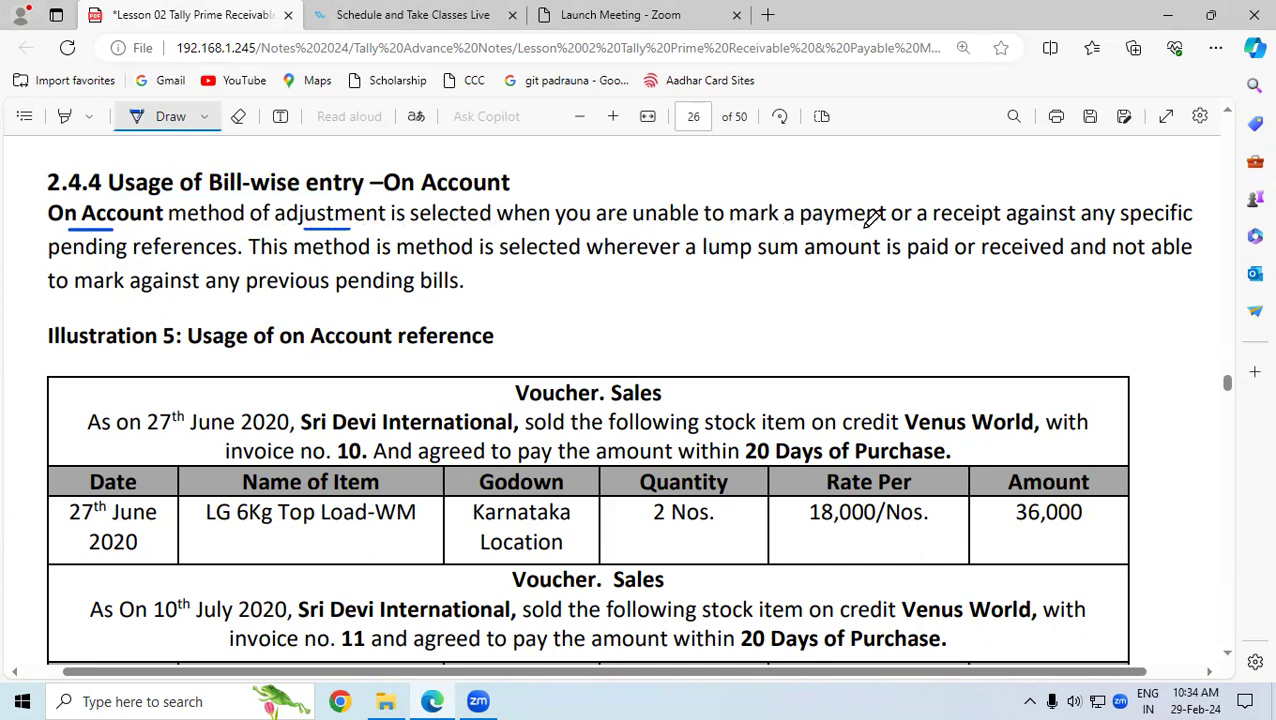
{"action": "left_click_drag", "start_coordinate": [634, 227], "coordinate": [885, 227]}
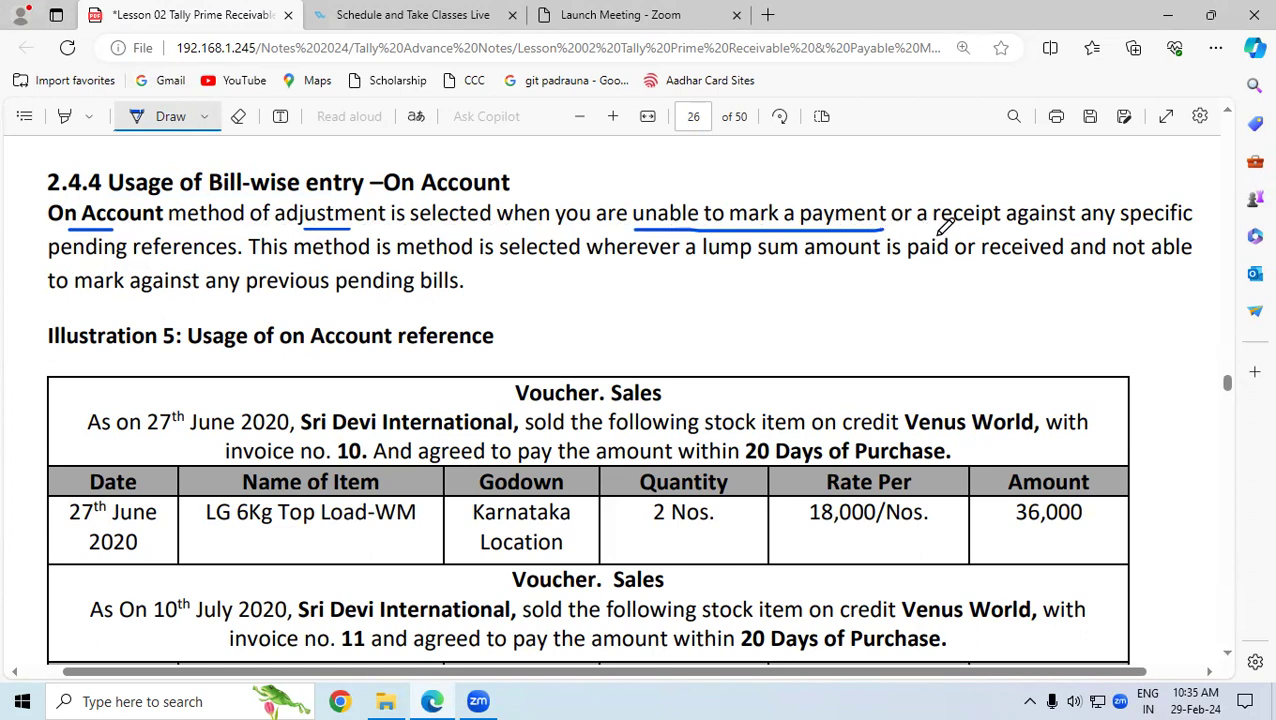
{"action": "left_click_drag", "start_coordinate": [936, 227], "coordinate": [1190, 227]}
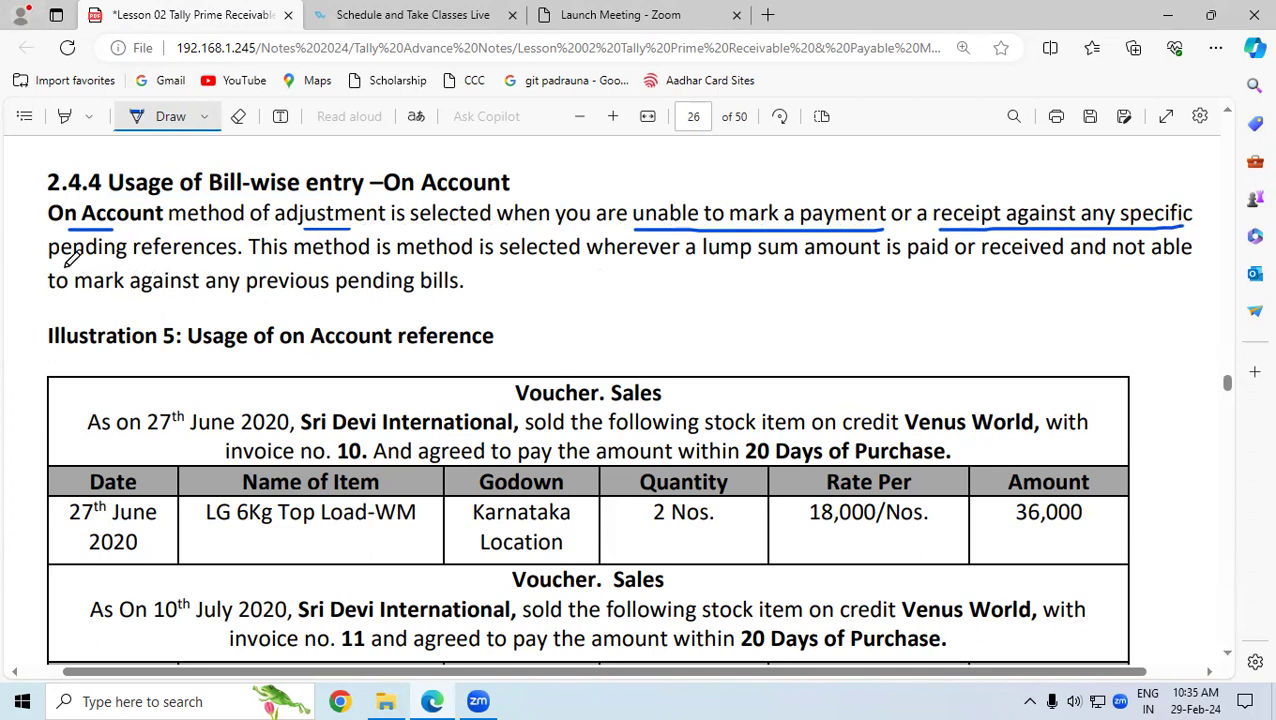
{"action": "left_click_drag", "start_coordinate": [47, 261], "coordinate": [234, 259]}
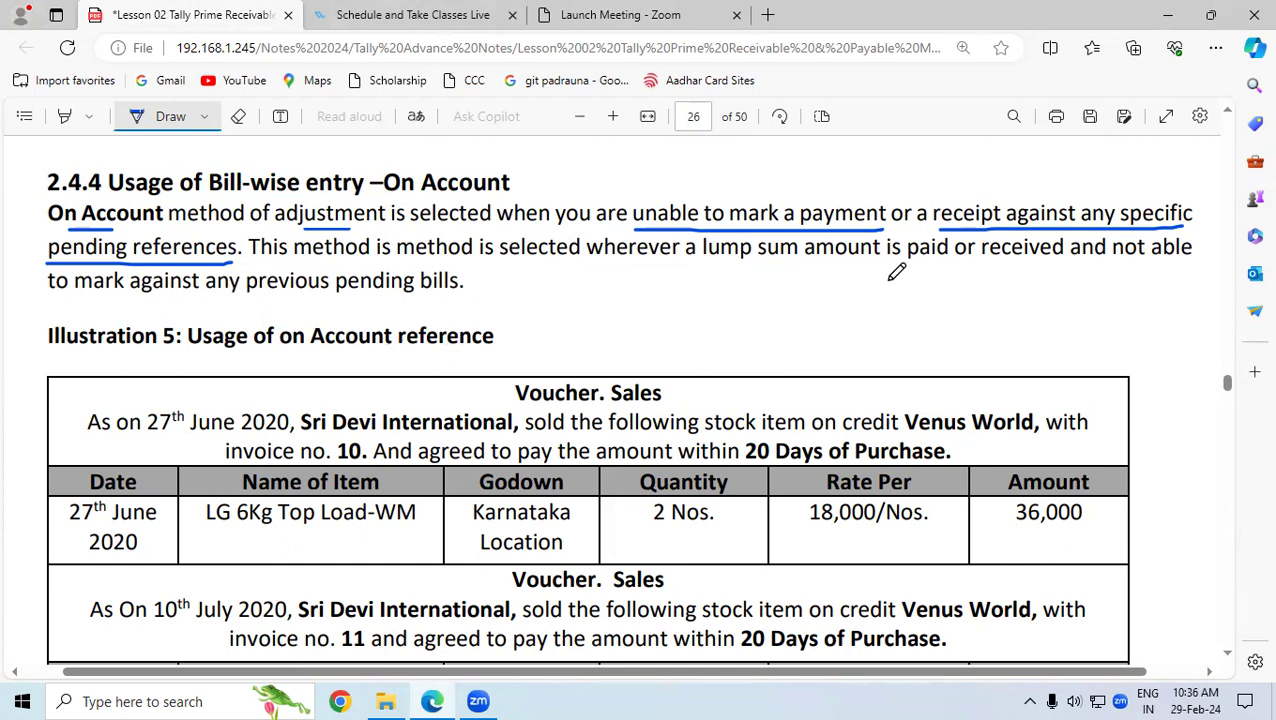
Step: Underline "lump sum amount is paid", "received" and "against any previous pending bills", and draw a box around "On Account" in the 2.4.4 heading
{"action": "left_click_drag", "start_coordinate": [704, 260], "coordinate": [1062, 262]}
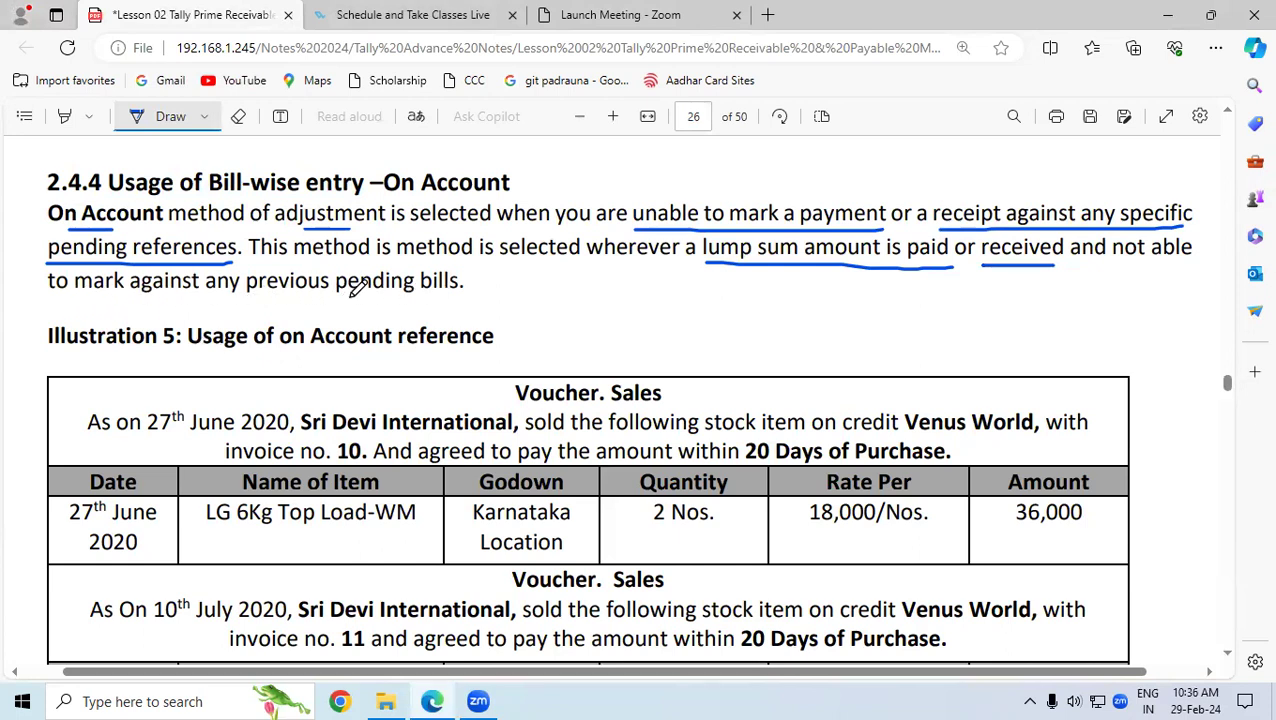
{"action": "left_click_drag", "start_coordinate": [133, 297], "coordinate": [460, 296]}
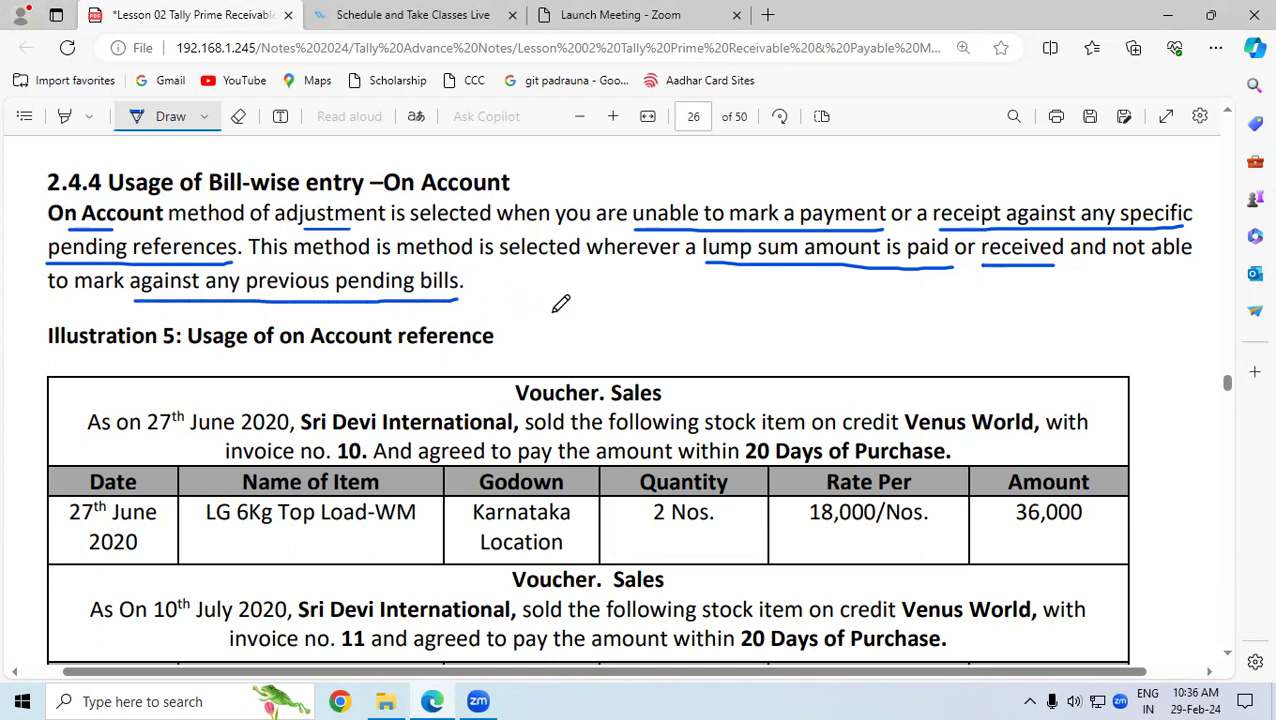
{"action": "mouse_move", "coordinate": [385, 196]}
{"action": "left_mouse_down"}
{"action": "mouse_move", "coordinate": [495, 196]}
{"action": "mouse_move", "coordinate": [523, 168]}
{"action": "mouse_move", "coordinate": [381, 157]}
{"action": "mouse_move", "coordinate": [380, 195]}
{"action": "left_mouse_up"}
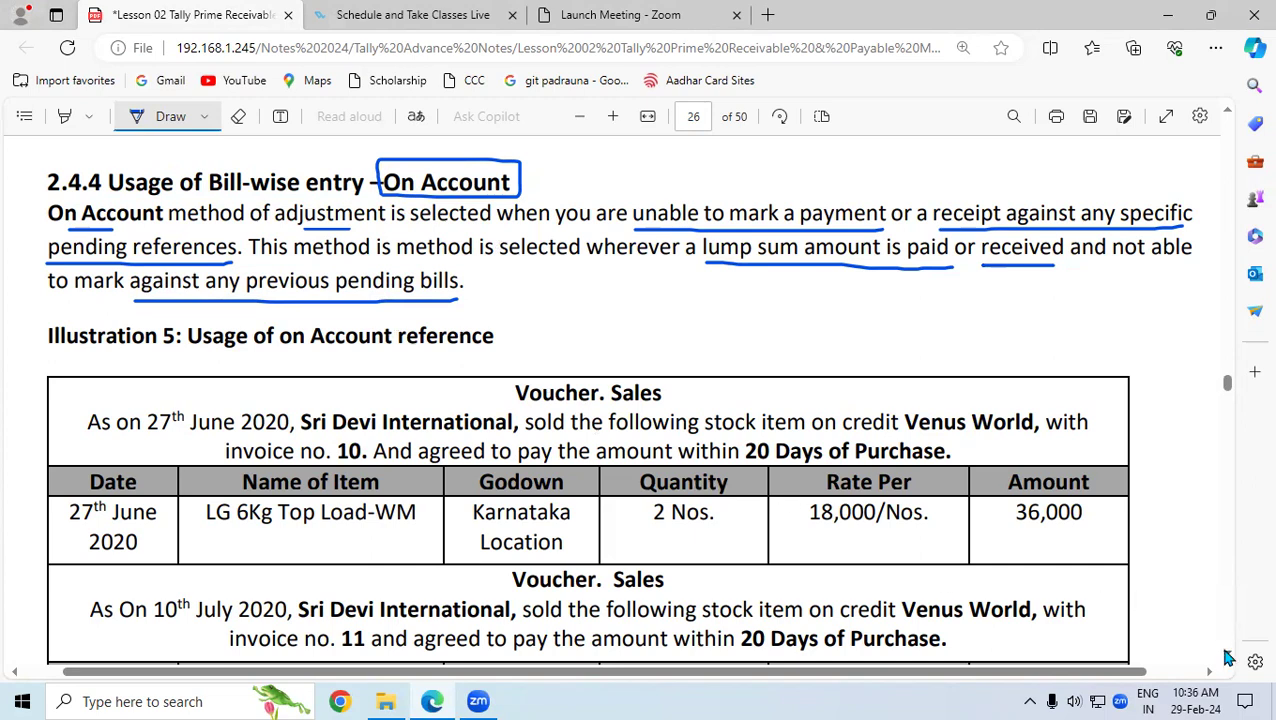
Step: Underline the Illustration 5 title and the first sales voucher's date, credit party and invoice number, and box "20 Days of Purchase"
{"action": "scroll", "coordinate": [1228, 657], "scroll_direction": "down", "scroll_amount": 3}
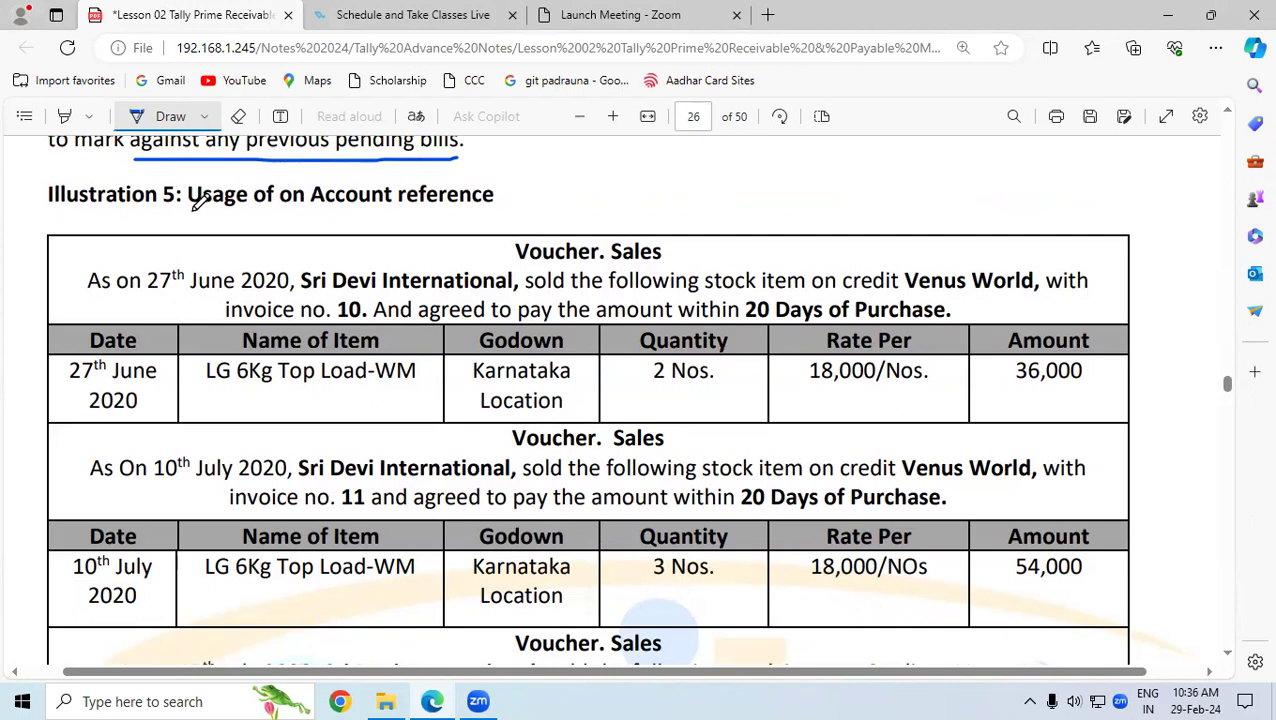
{"action": "left_click_drag", "start_coordinate": [186, 210], "coordinate": [492, 207]}
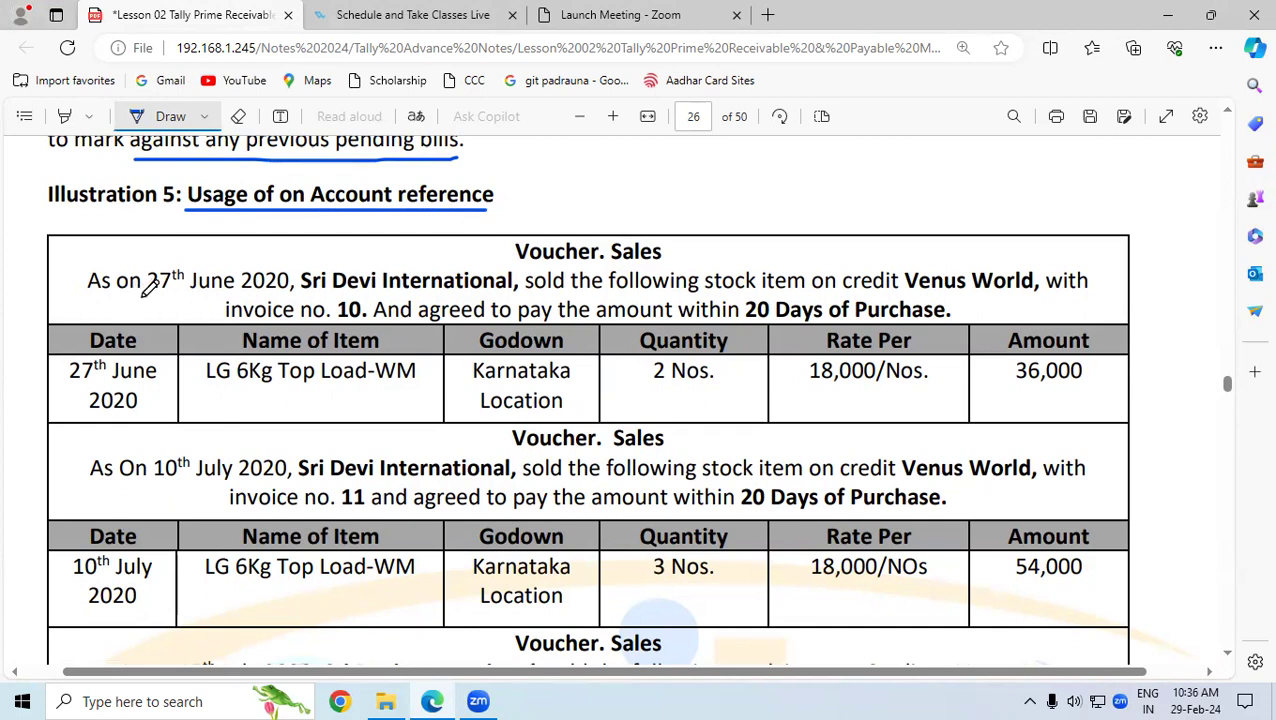
{"action": "left_click_drag", "start_coordinate": [143, 291], "coordinate": [290, 290]}
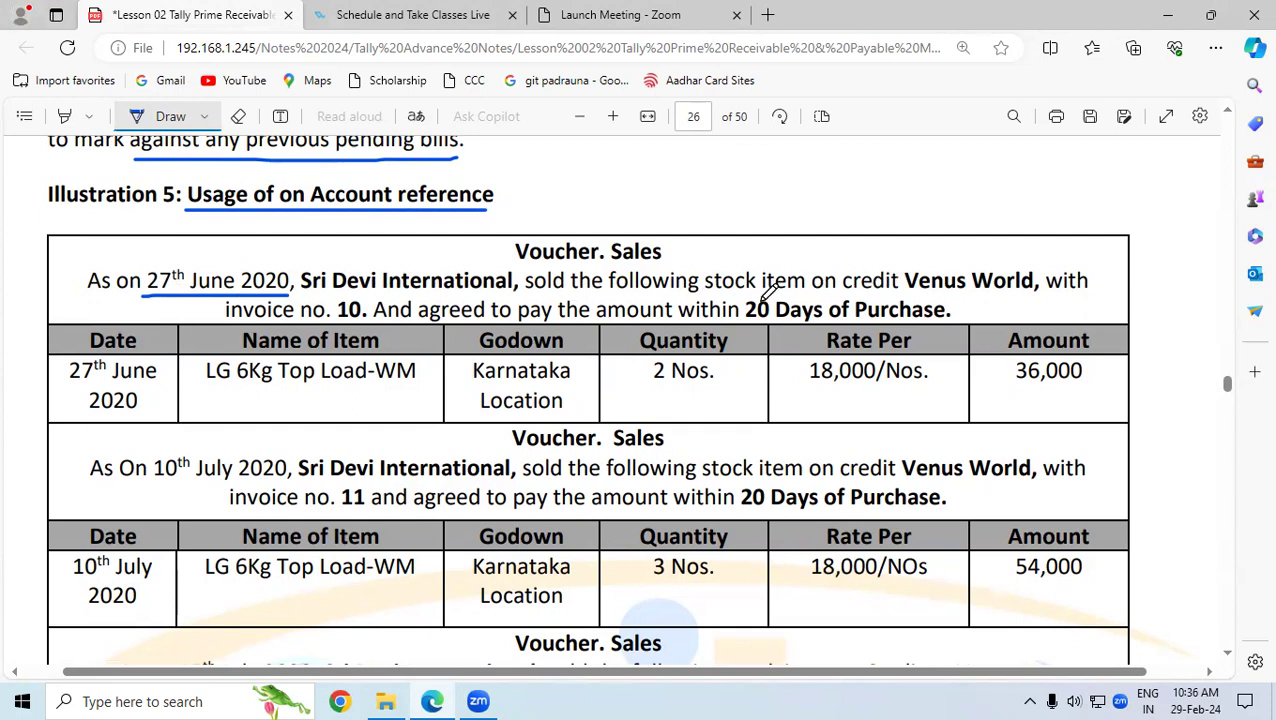
{"action": "left_click_drag", "start_coordinate": [808, 296], "coordinate": [1012, 296]}
{"action": "left_click_drag", "start_coordinate": [337, 323], "coordinate": [370, 323]}
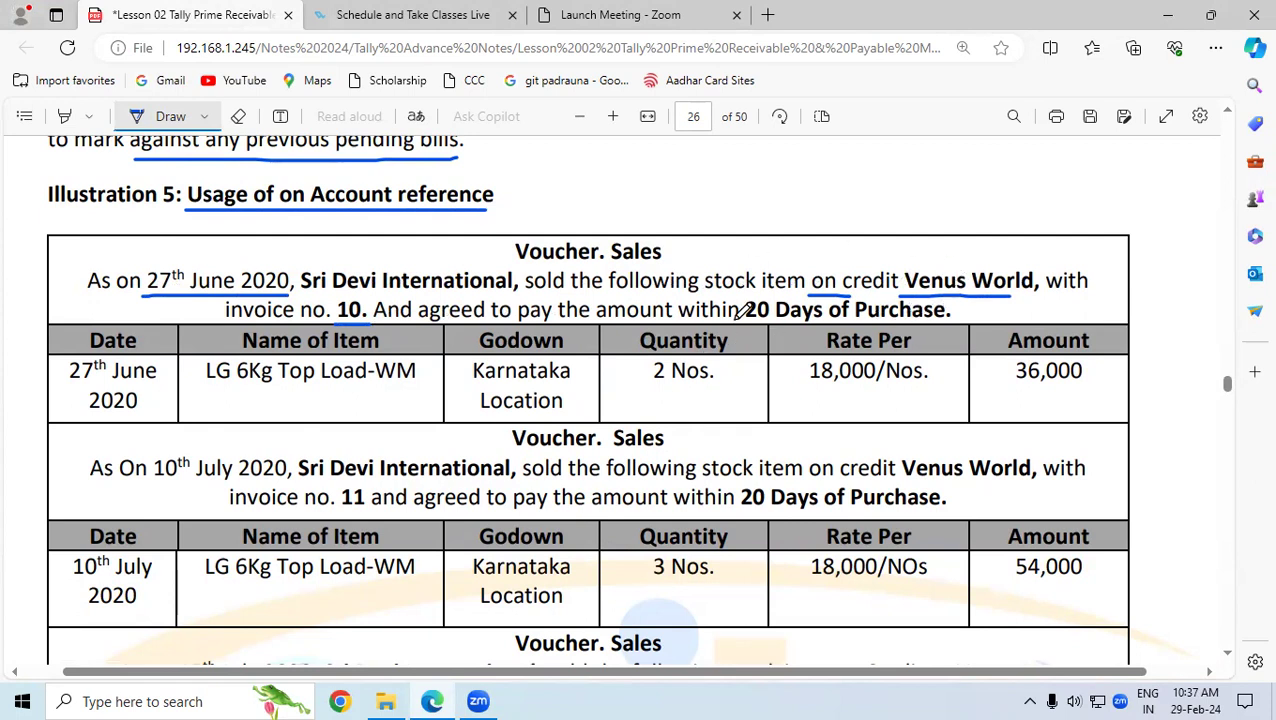
{"action": "left_click_drag", "start_coordinate": [747, 318], "coordinate": [962, 314]}
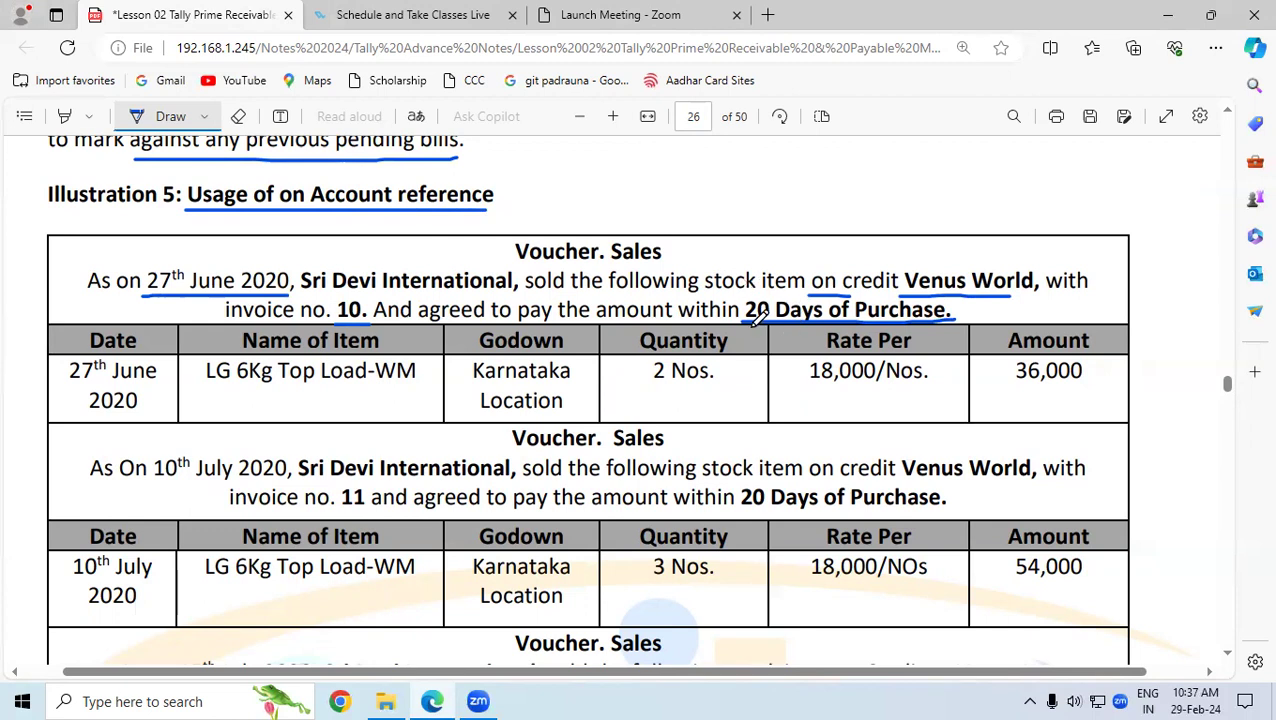
{"action": "mouse_move", "coordinate": [743, 299]}
{"action": "left_mouse_down"}
{"action": "mouse_move", "coordinate": [742, 318]}
{"action": "mouse_move", "coordinate": [952, 298]}
{"action": "mouse_move", "coordinate": [951, 319]}
{"action": "left_mouse_up"}
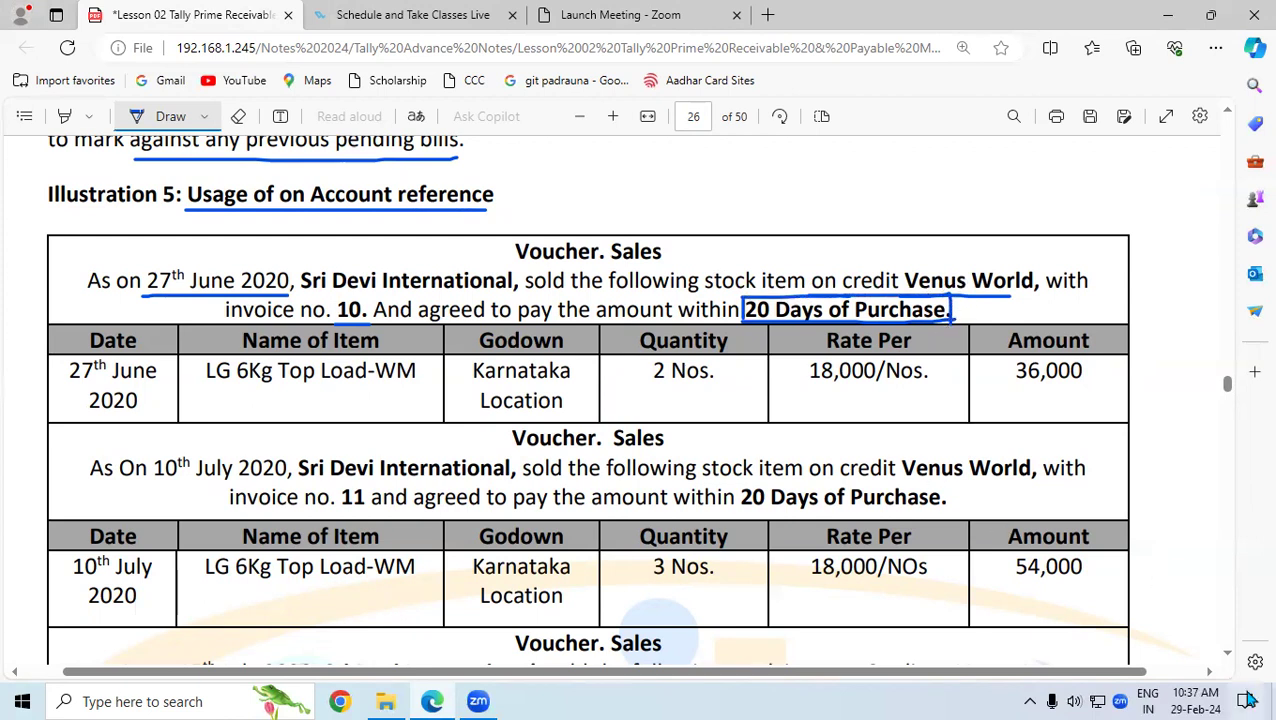
Step: Underline the amounts 36,000, 54,000 and 36,000 of the three sales vouchers, plus invoice numbers 12 and 11
{"action": "left_click", "coordinate": [1228, 655]}
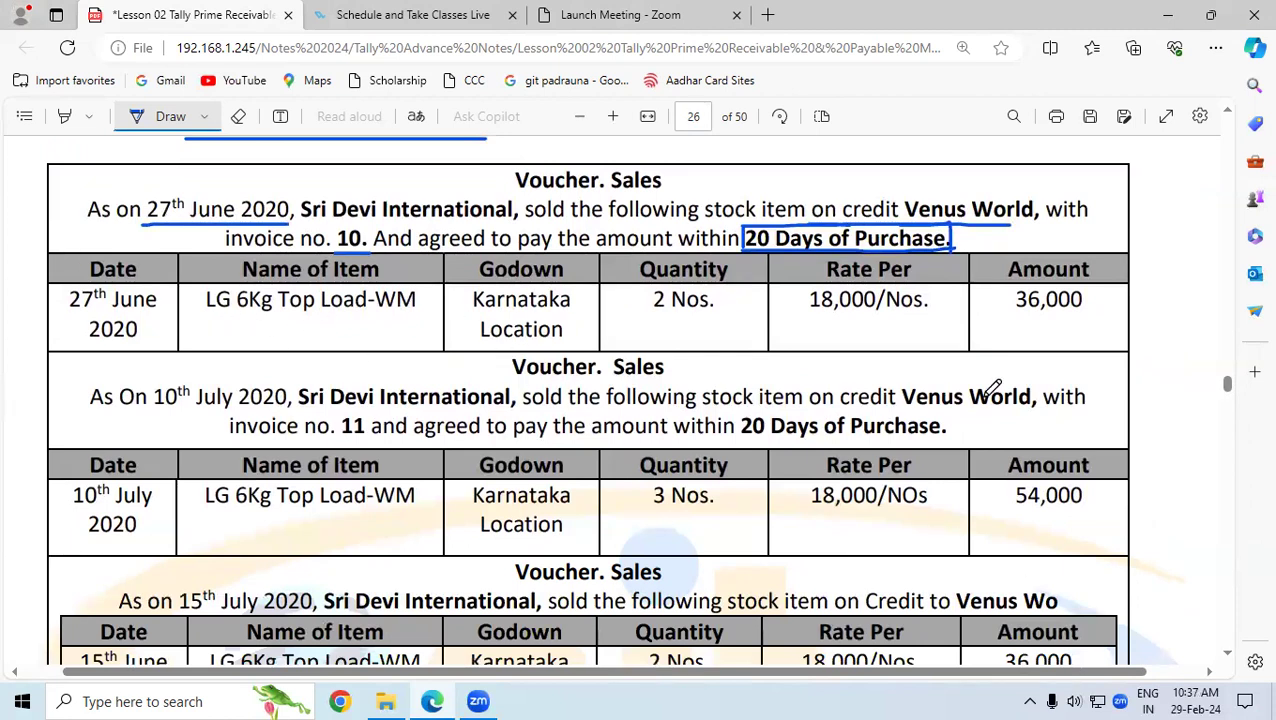
{"action": "left_click_drag", "start_coordinate": [1008, 321], "coordinate": [1084, 320]}
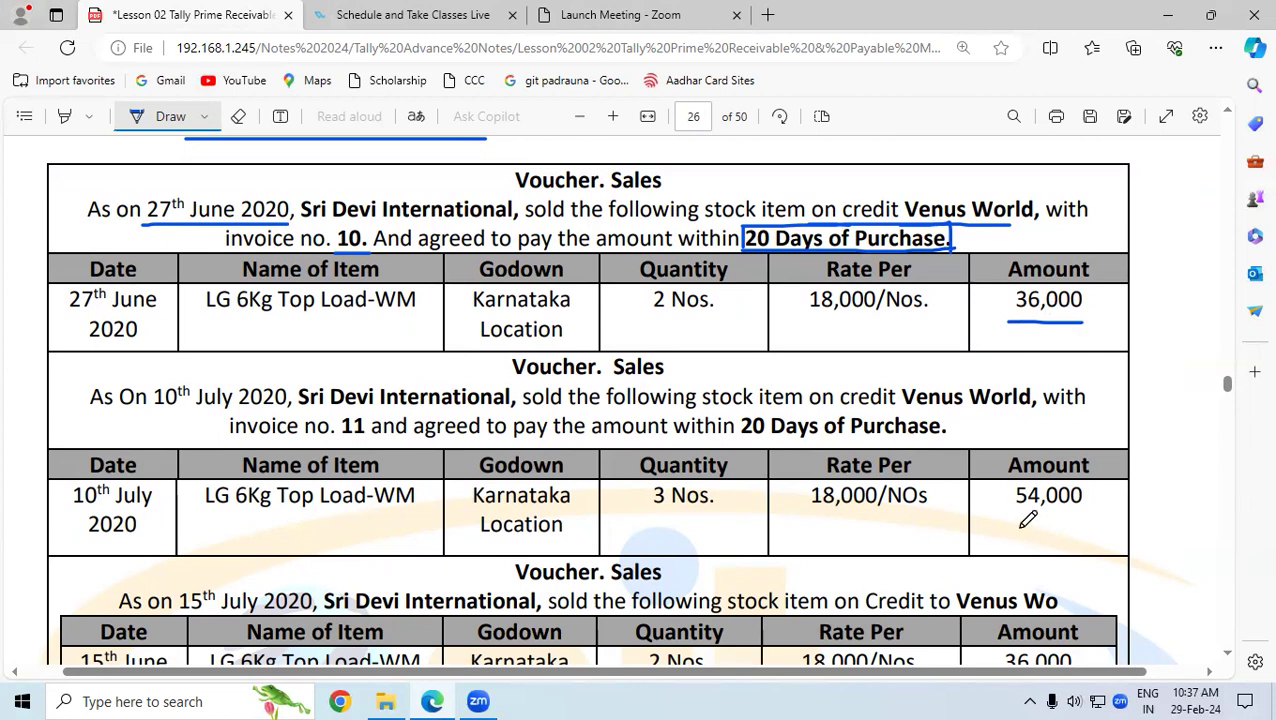
{"action": "left_click_drag", "start_coordinate": [1008, 511], "coordinate": [1094, 504]}
{"action": "scroll", "coordinate": [1230, 660], "scroll_direction": "down", "scroll_amount": 3}
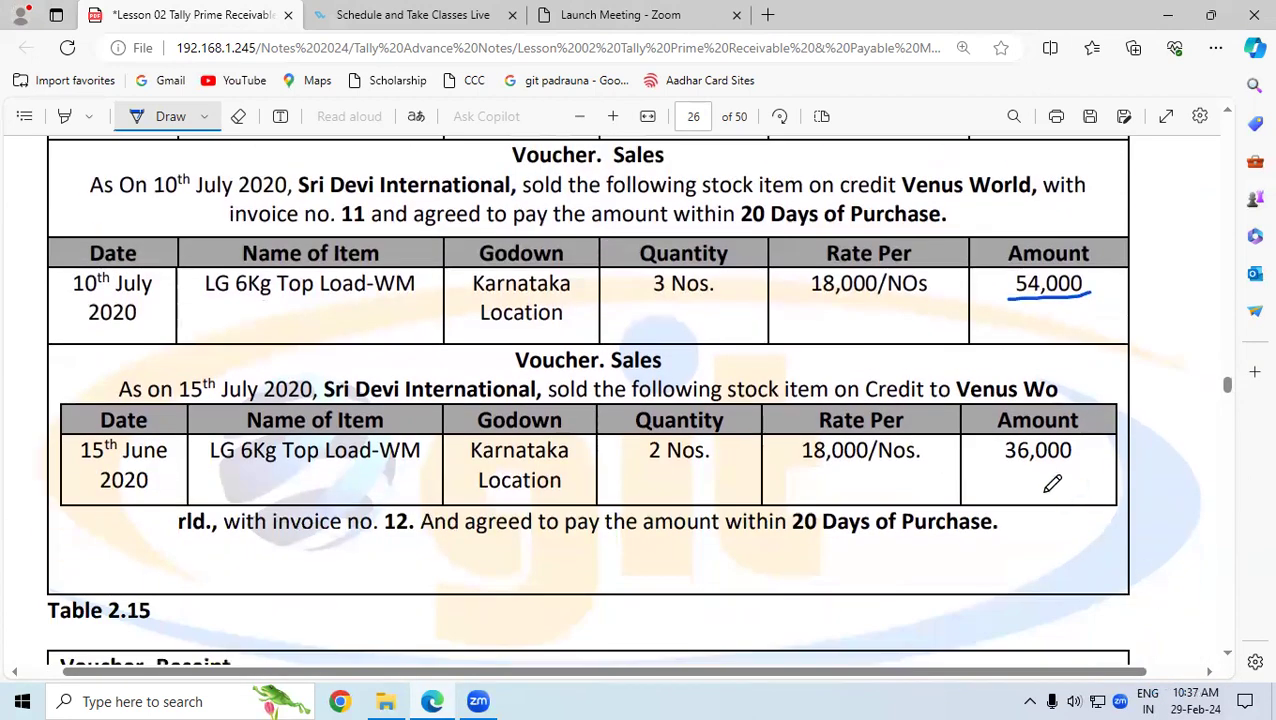
{"action": "left_click_drag", "start_coordinate": [1020, 473], "coordinate": [1041, 473]}
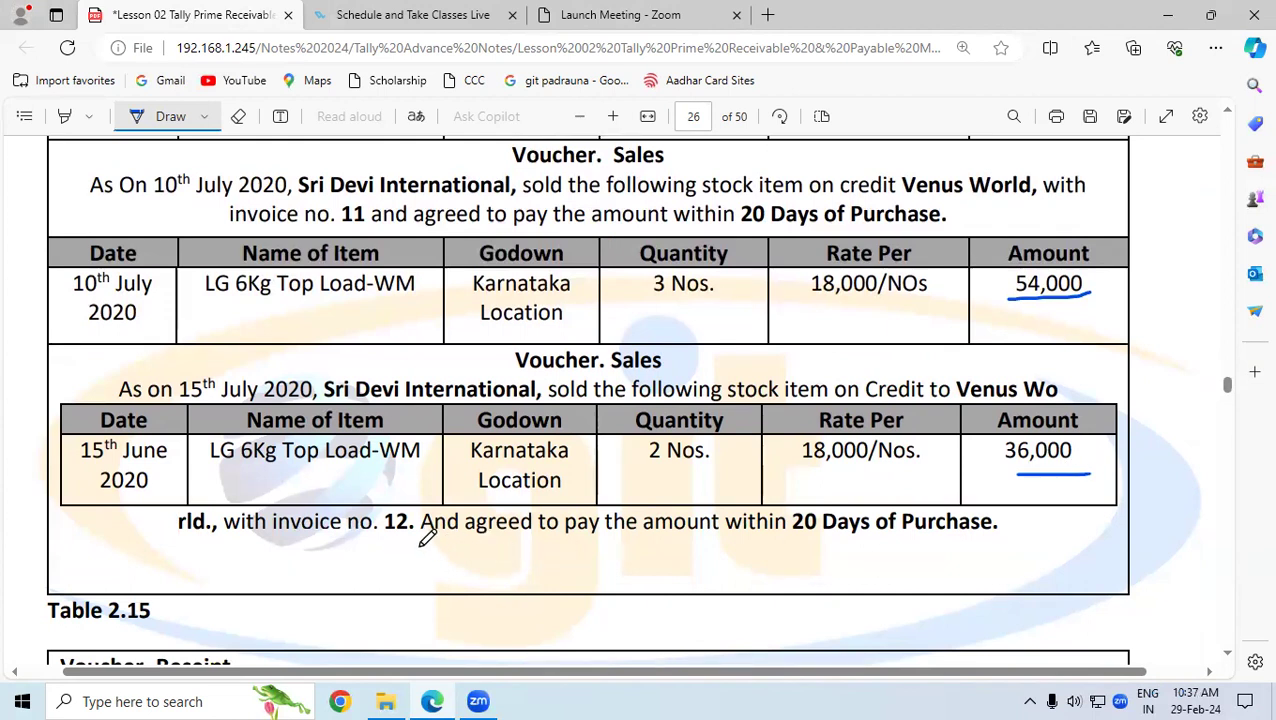
{"action": "left_click_drag", "start_coordinate": [386, 545], "coordinate": [415, 544]}
{"action": "left_click_drag", "start_coordinate": [341, 227], "coordinate": [374, 227]}
Step: Underline the first two sales vouchers' amounts a second time and draw a tick mark beside each of the three amounts
{"action": "scroll", "coordinate": [1228, 112], "scroll_direction": "up", "scroll_amount": 1}
{"action": "scroll", "coordinate": [1228, 112], "scroll_direction": "up", "scroll_amount": 2}
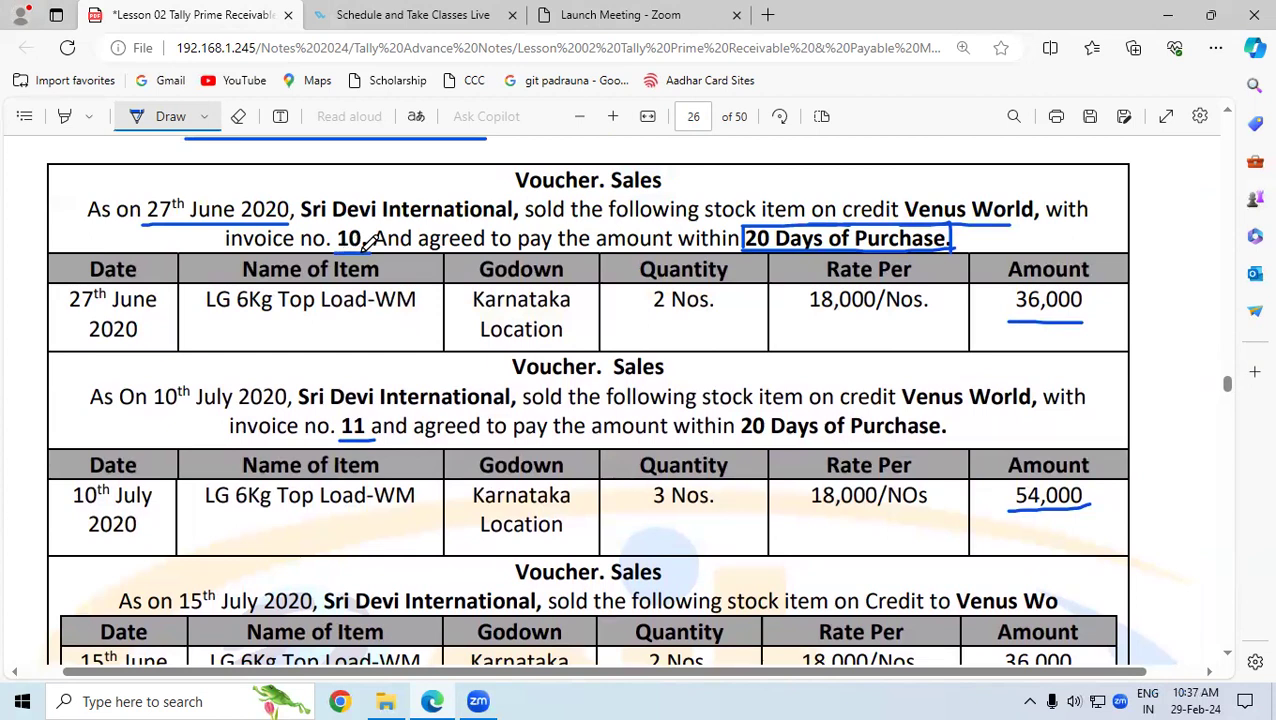
{"action": "left_click_drag", "start_coordinate": [1000, 323], "coordinate": [1084, 322]}
{"action": "left_click_drag", "start_coordinate": [1002, 510], "coordinate": [1090, 507]}
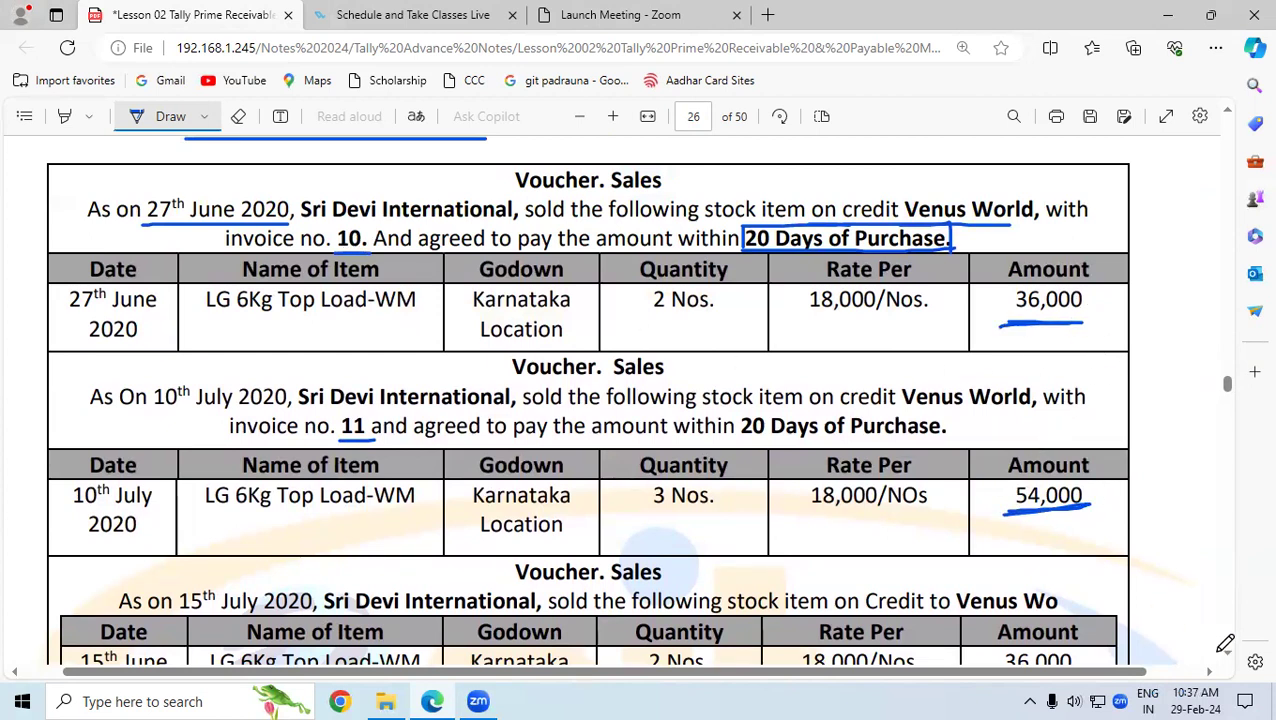
{"action": "scroll", "coordinate": [1230, 655], "scroll_direction": "down", "scroll_amount": 1}
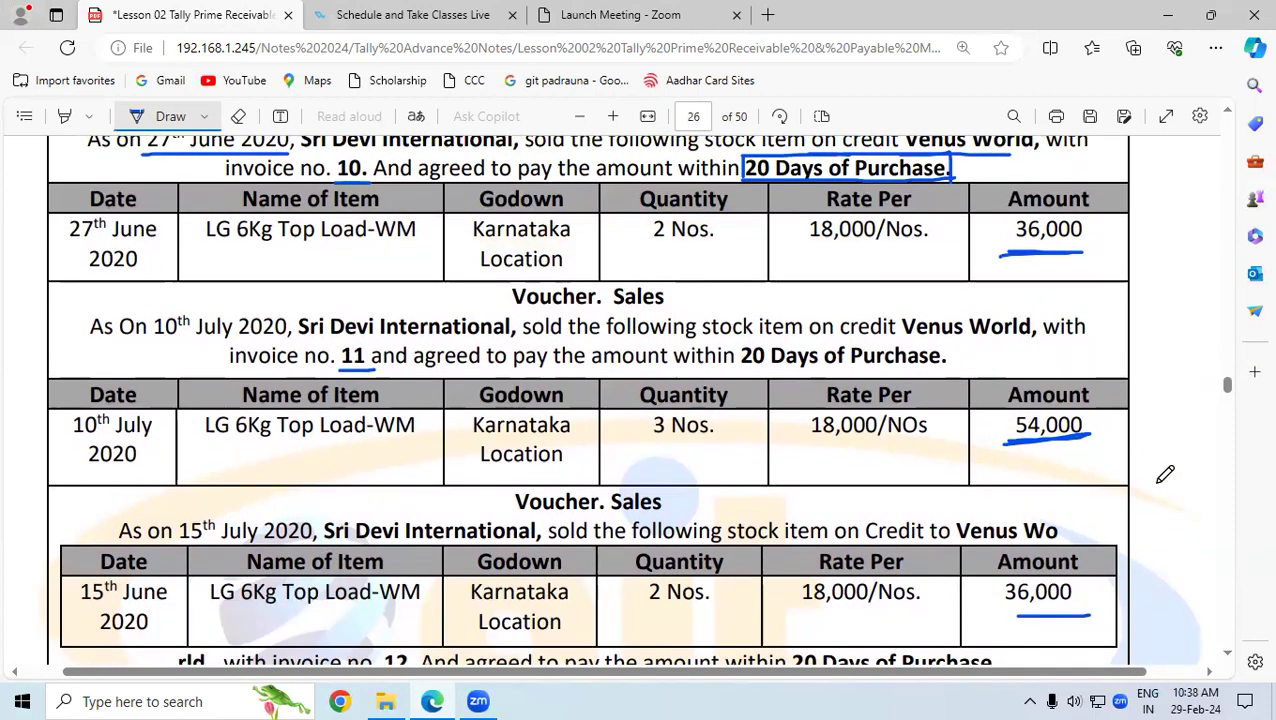
{"action": "left_click_drag", "start_coordinate": [1098, 252], "coordinate": [1158, 226]}
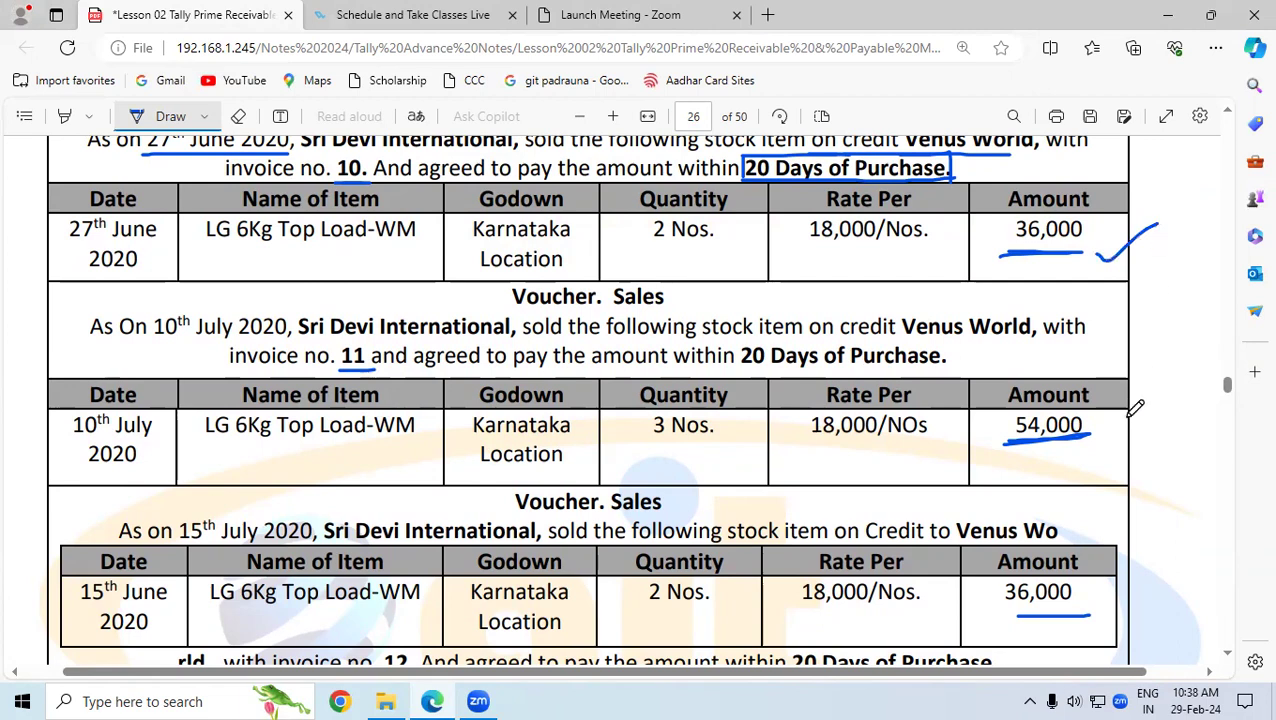
{"action": "left_click_drag", "start_coordinate": [1104, 418], "coordinate": [1168, 391]}
{"action": "left_click_drag", "start_coordinate": [1089, 600], "coordinate": [1166, 546]}
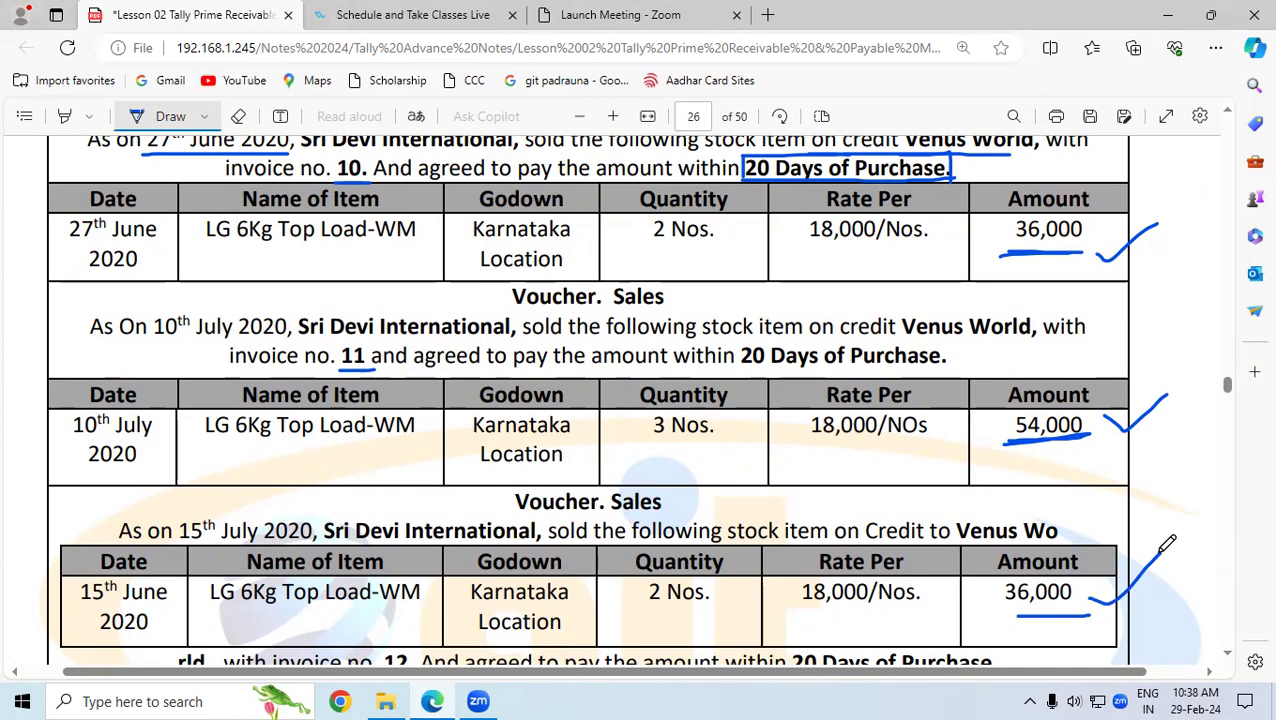
Step: Underline the received amount 1,00,000 in the receipt voucher of 18th July 2020
{"action": "left_click", "coordinate": [1227, 653]}
{"action": "scroll", "coordinate": [1229, 660], "scroll_direction": "down", "scroll_amount": 4}
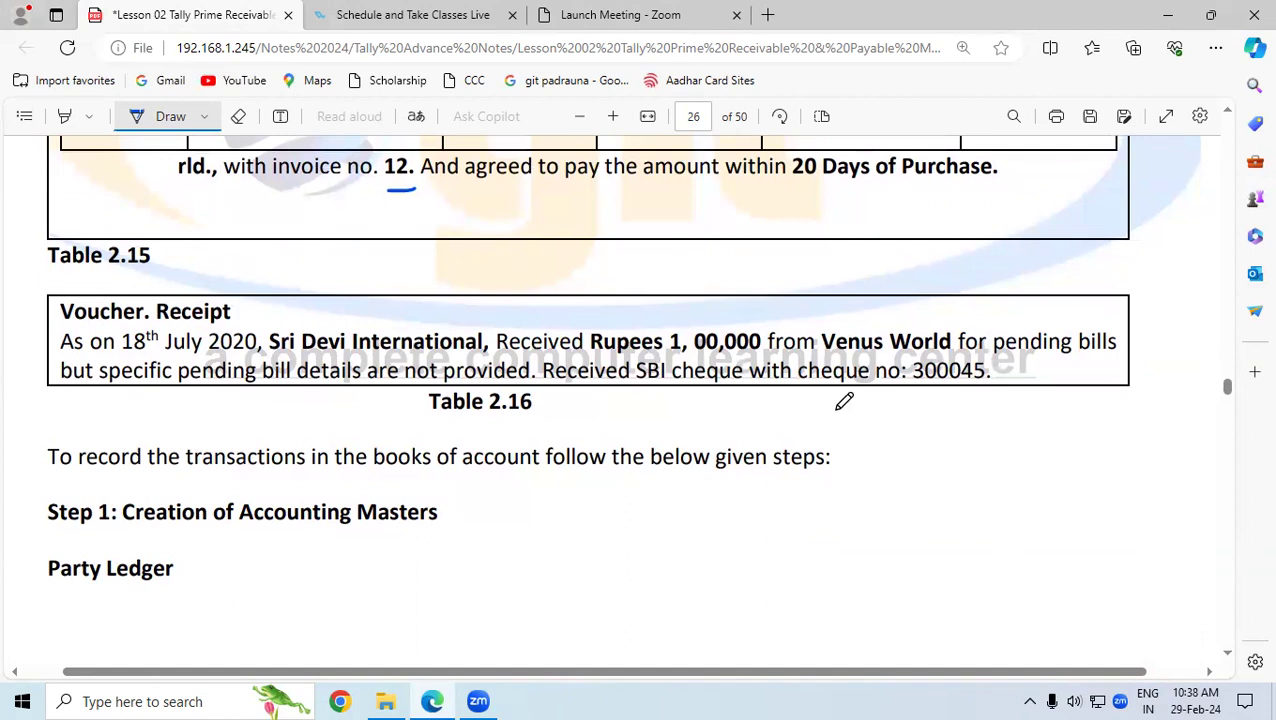
{"action": "left_click_drag", "start_coordinate": [658, 358], "coordinate": [760, 357]}
Step: Return to the sales vouchers and add another underline beneath the amounts 36,000 and 54,000
{"action": "scroll", "coordinate": [1231, 116], "scroll_direction": "up", "scroll_amount": 5}
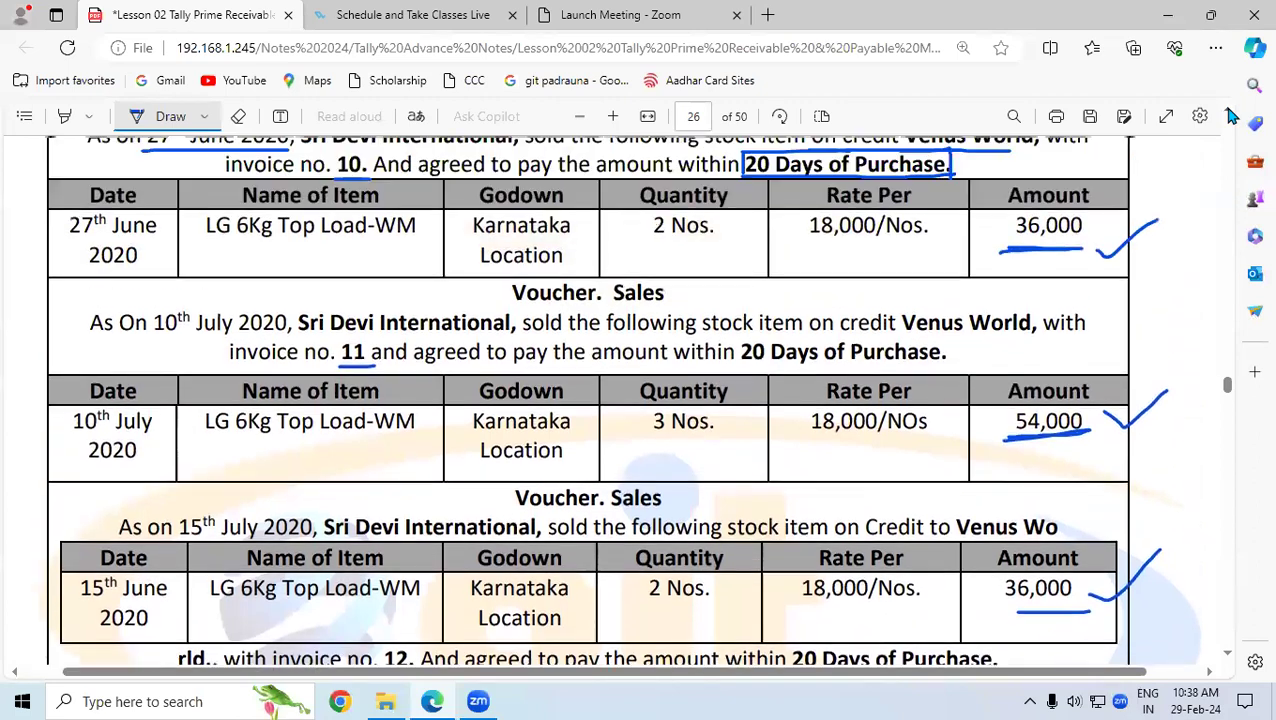
{"action": "scroll", "coordinate": [1231, 116], "scroll_direction": "up", "scroll_amount": 1}
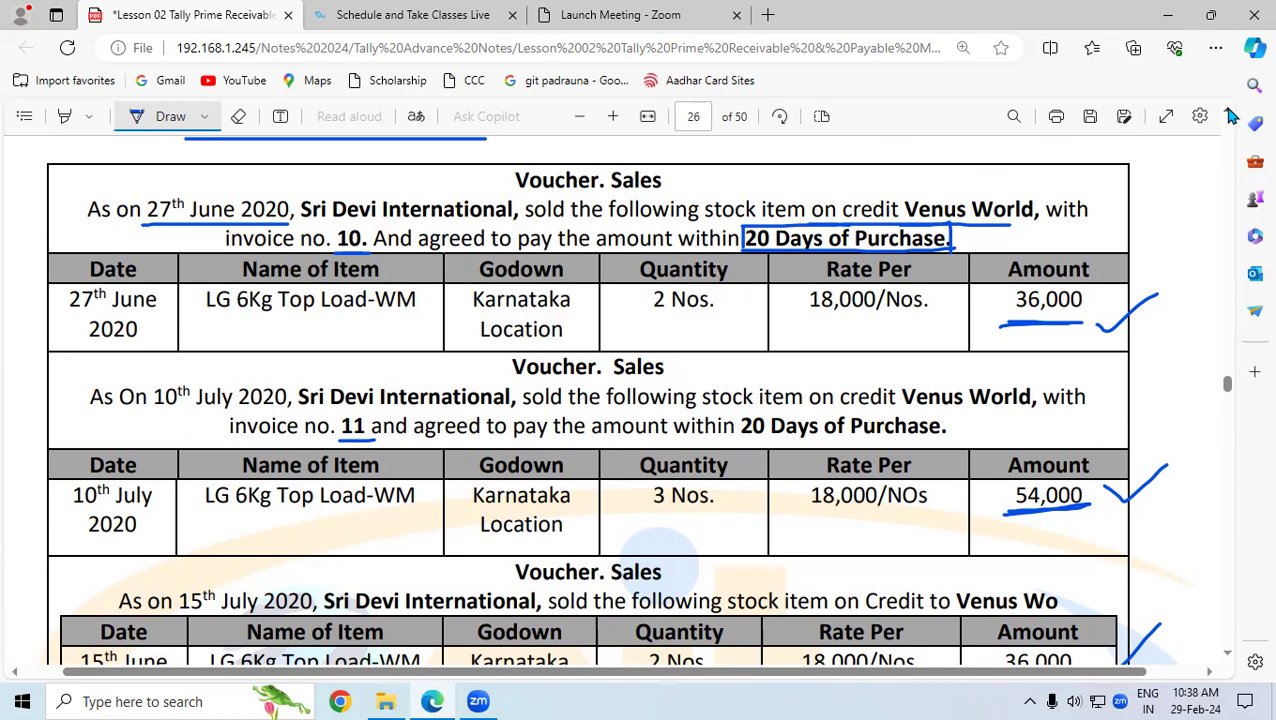
{"action": "scroll", "coordinate": [1226, 118], "scroll_direction": "up", "scroll_amount": 3}
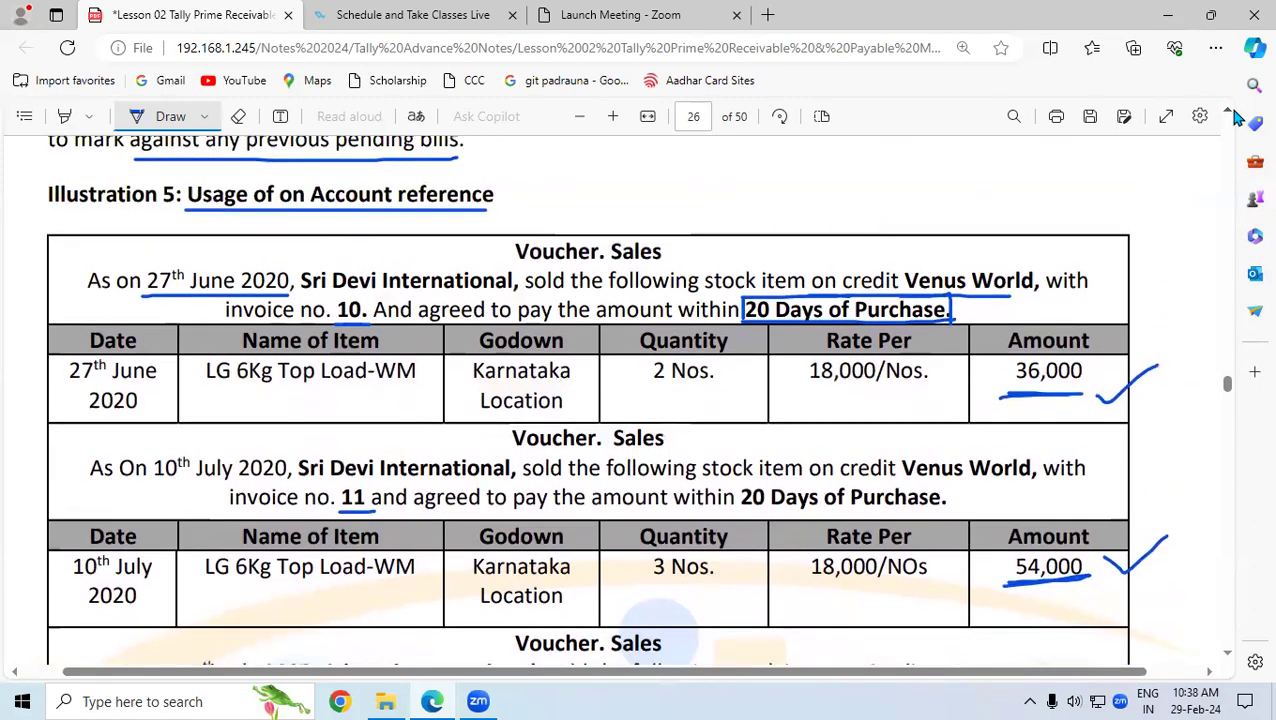
{"action": "left_click", "coordinate": [1229, 655]}
{"action": "scroll", "coordinate": [1229, 660], "scroll_direction": "down", "scroll_amount": 3}
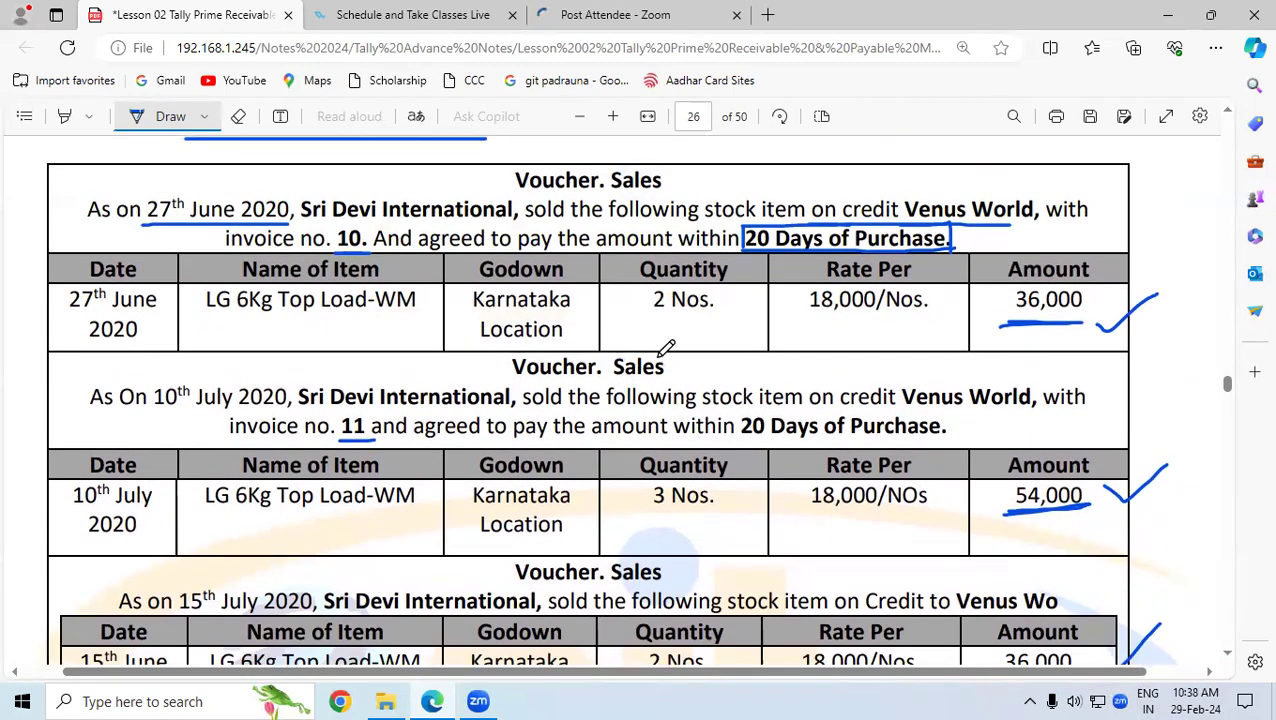
{"action": "left_click_drag", "start_coordinate": [1006, 323], "coordinate": [1073, 318]}
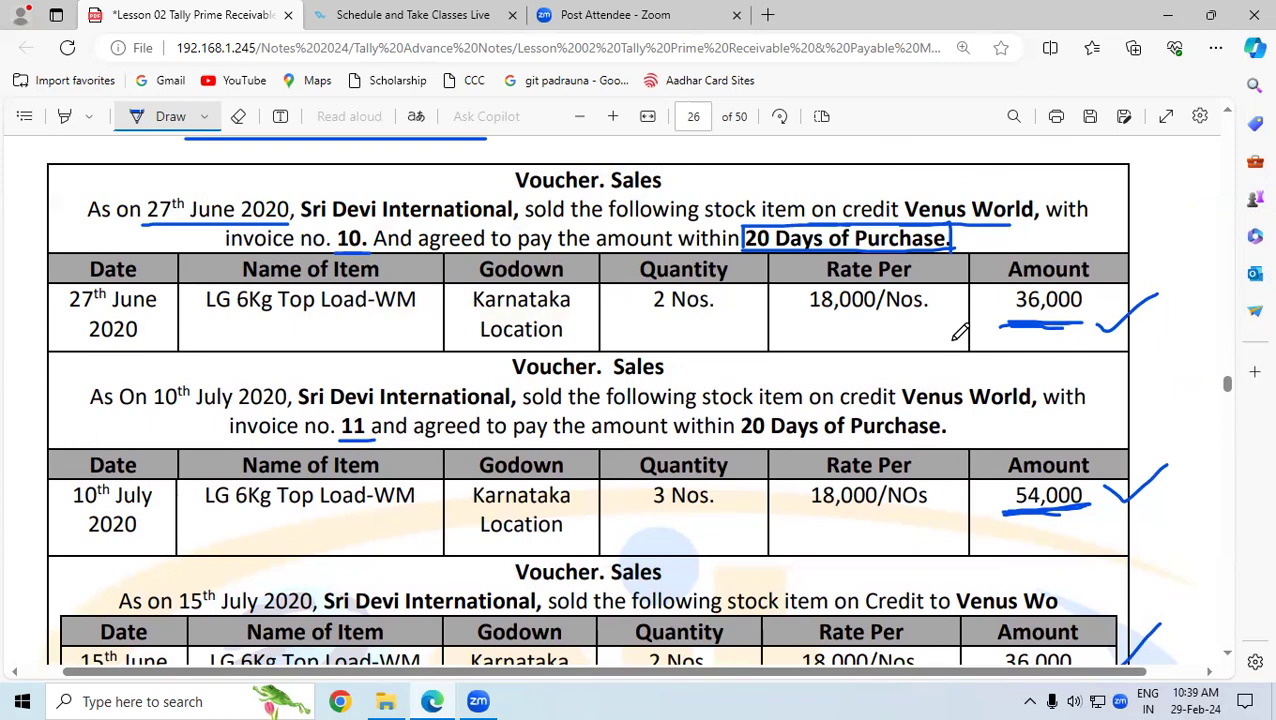
Step: Switch to the desktop, launch TallyPrime and continue in Educational Mode
{"action": "key", "text": "super+d"}
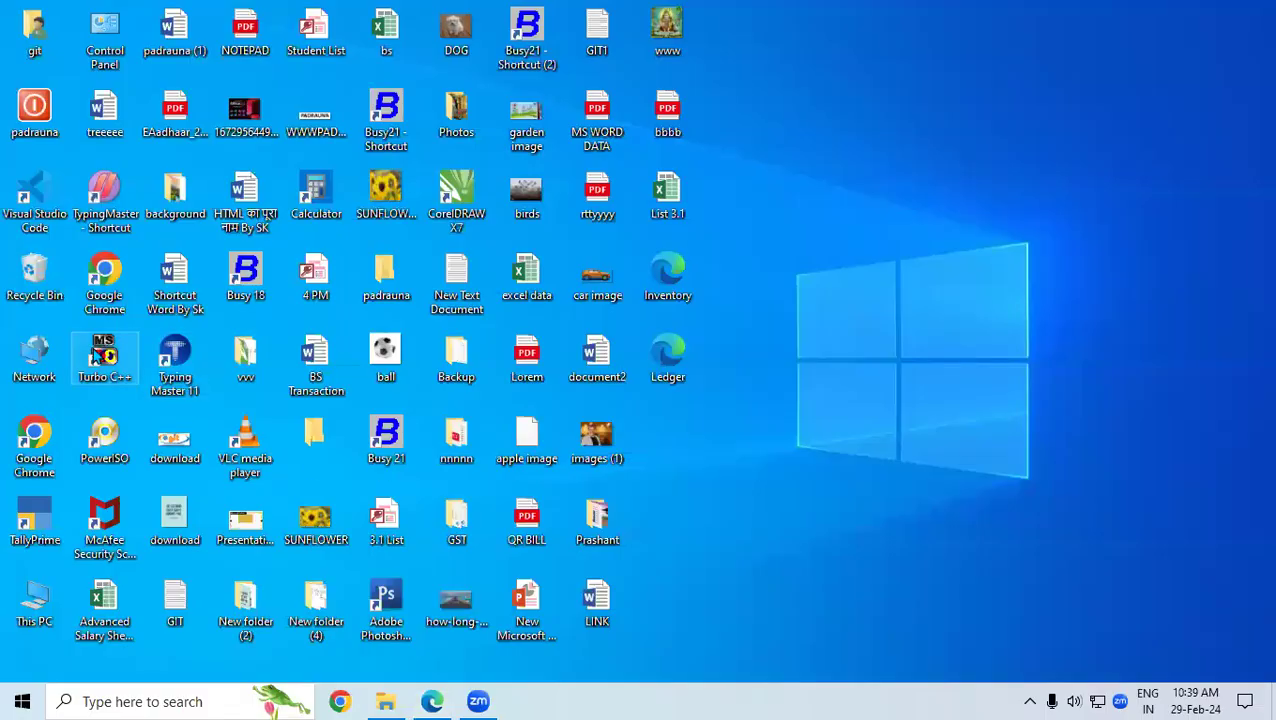
{"action": "double_click", "coordinate": [33, 538]}
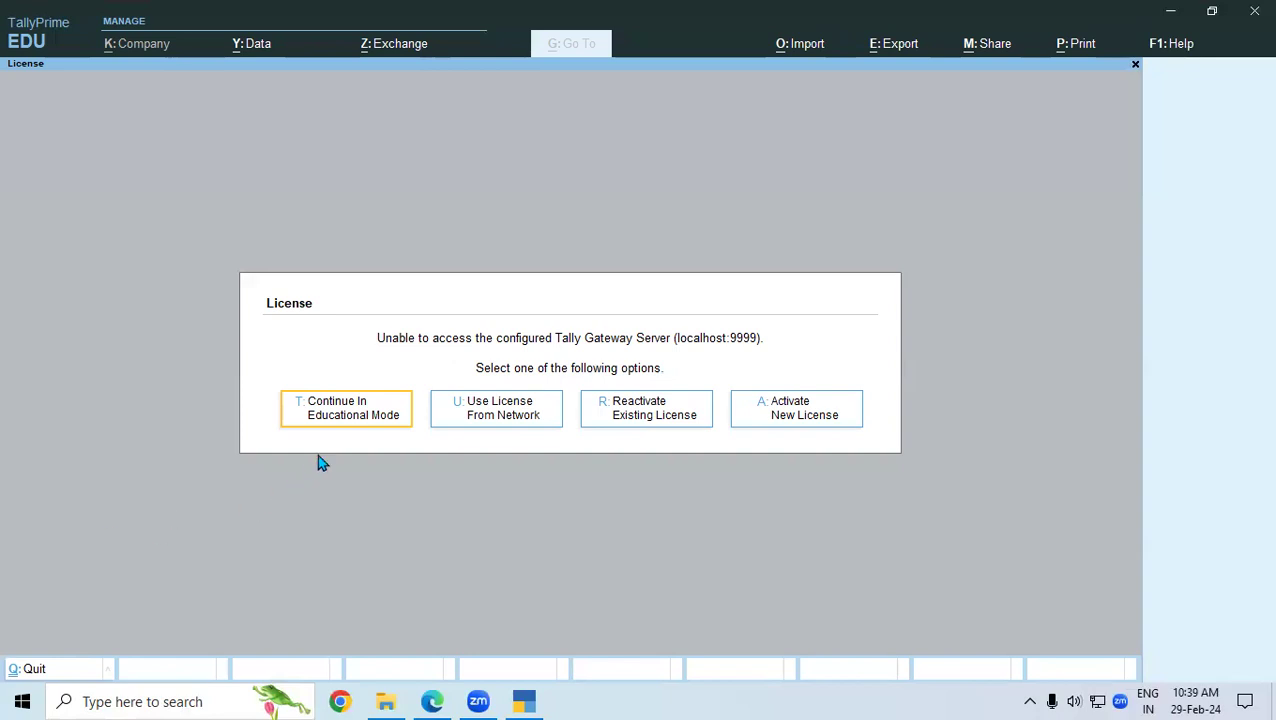
{"action": "left_click", "coordinate": [349, 418]}
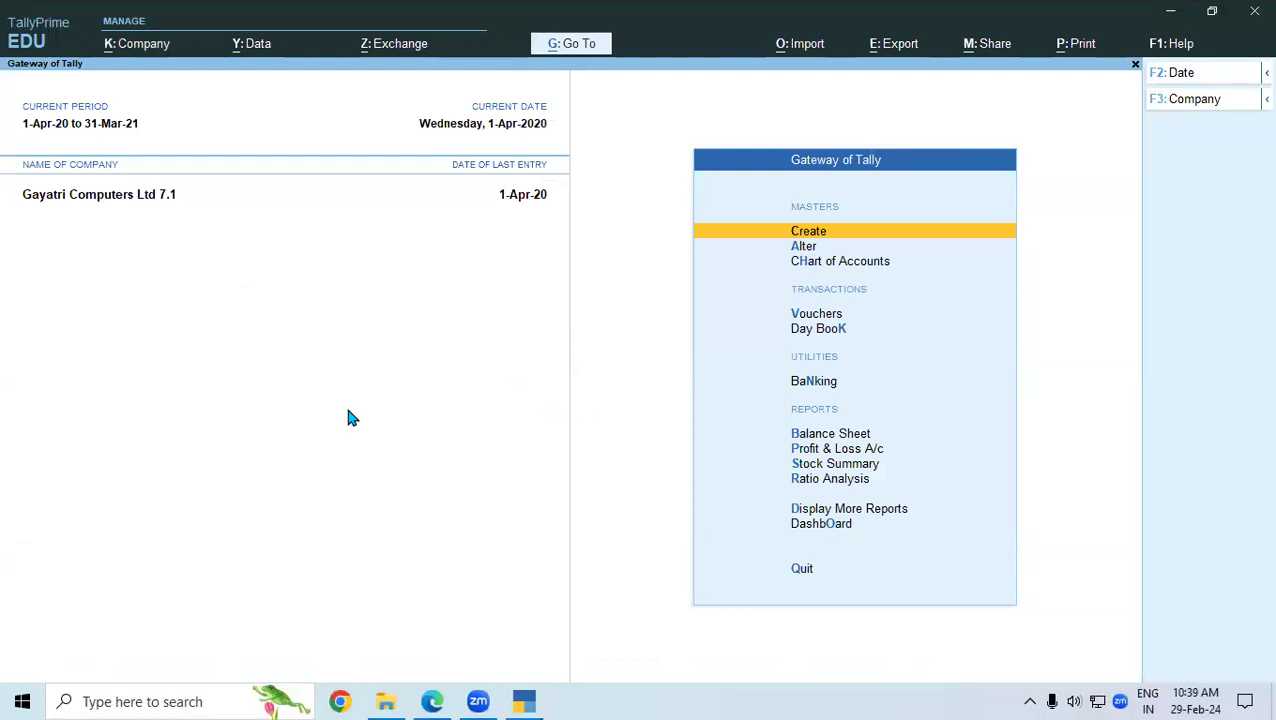
Step: Shut the loaded company Gayatri Computers Ltd 7.1
{"action": "key", "text": "ctrl"}
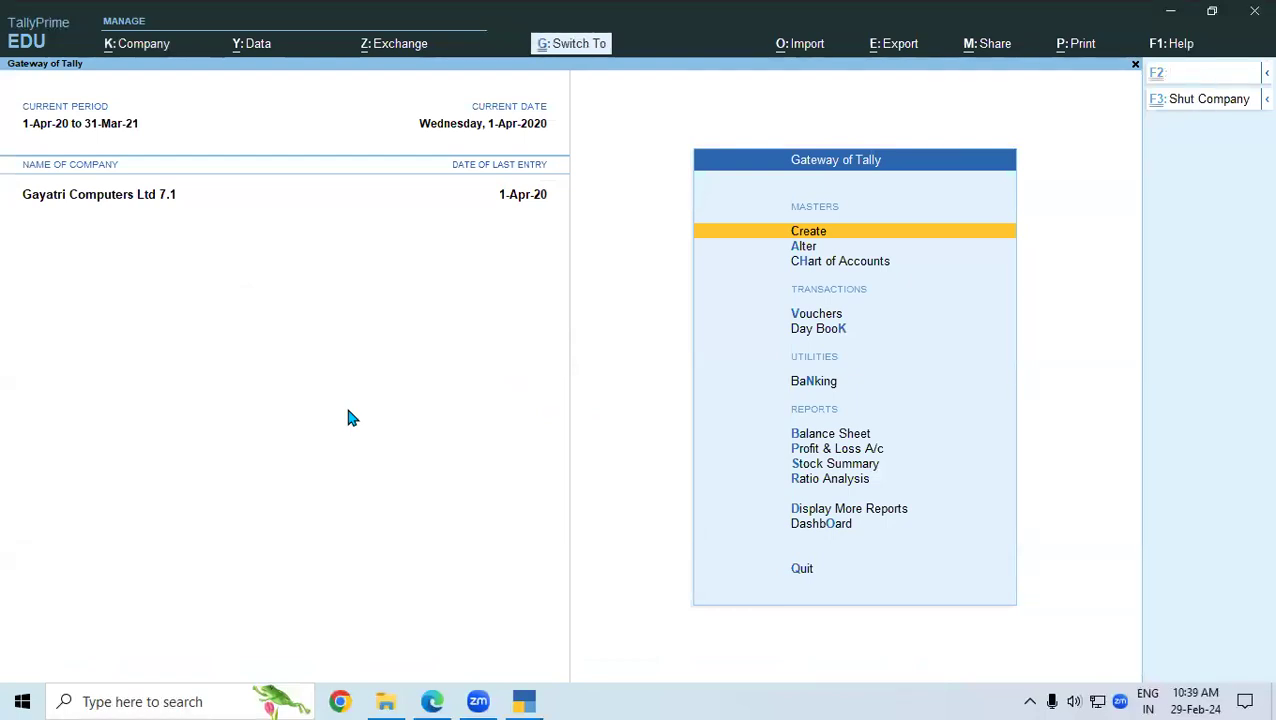
{"action": "key", "text": "ctrl+F3"}
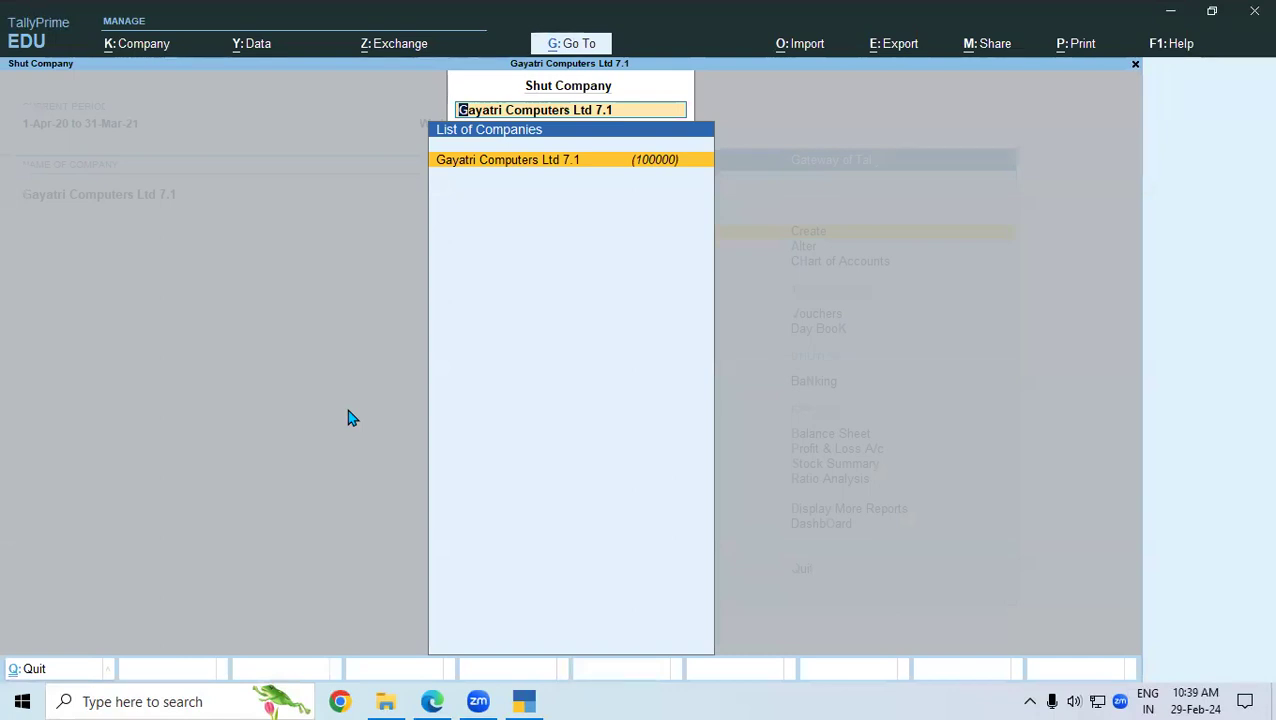
{"action": "key", "text": "Return"}
Step: Select and load the company Sri Devi International 10.1
{"action": "key", "text": "Down"}
{"action": "key", "text": "Down"}
{"action": "key", "text": "Down"}
{"action": "key", "text": "Down"}
{"action": "key", "text": "Down"}
{"action": "key", "text": "Down"}
{"action": "key", "text": "Return"}
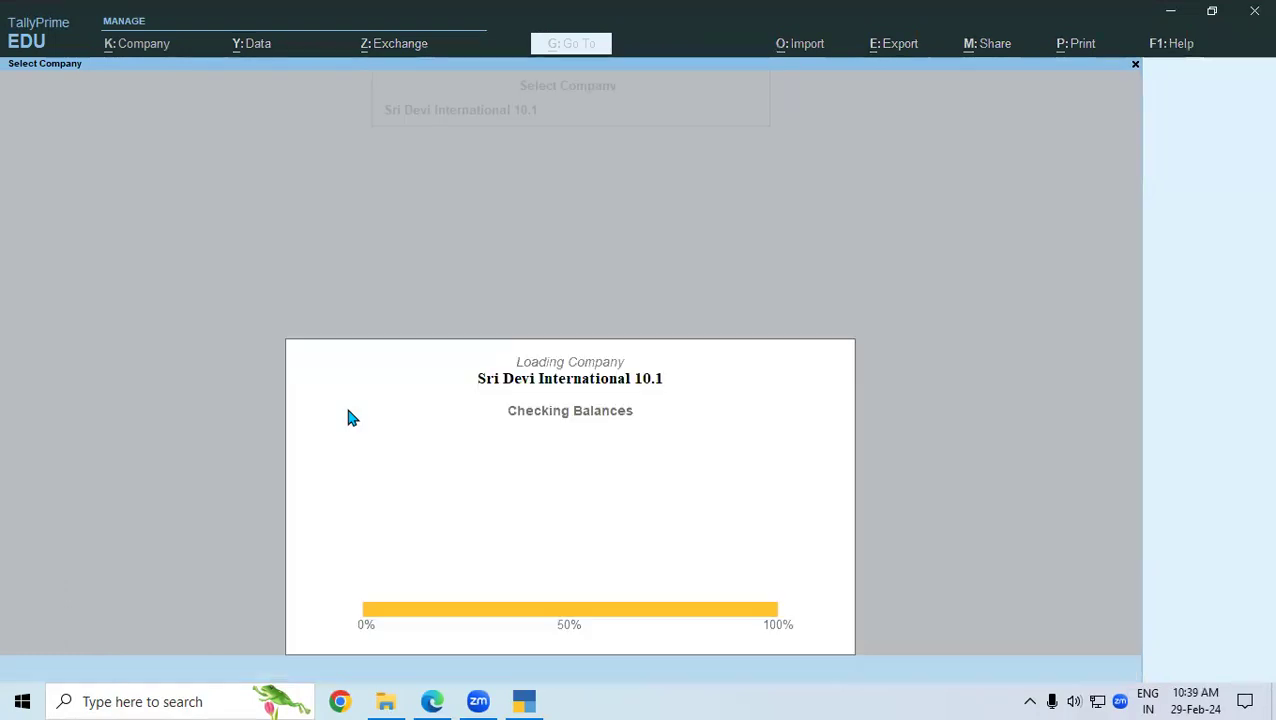
Step: Open voucher entry for Sri Devi International and switch to a new sales voucher
{"action": "key", "text": "Down"}
{"action": "key", "text": "Down"}
{"action": "key", "text": "Down"}
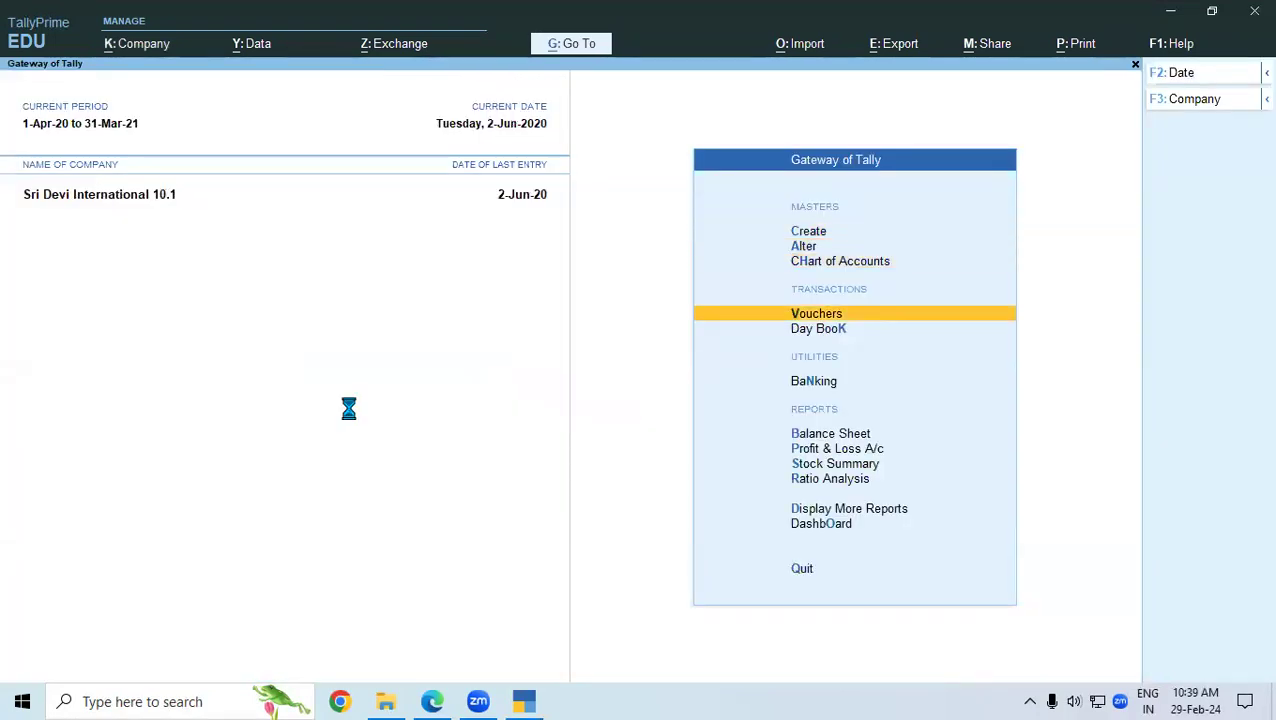
{"action": "key", "text": "Return"}
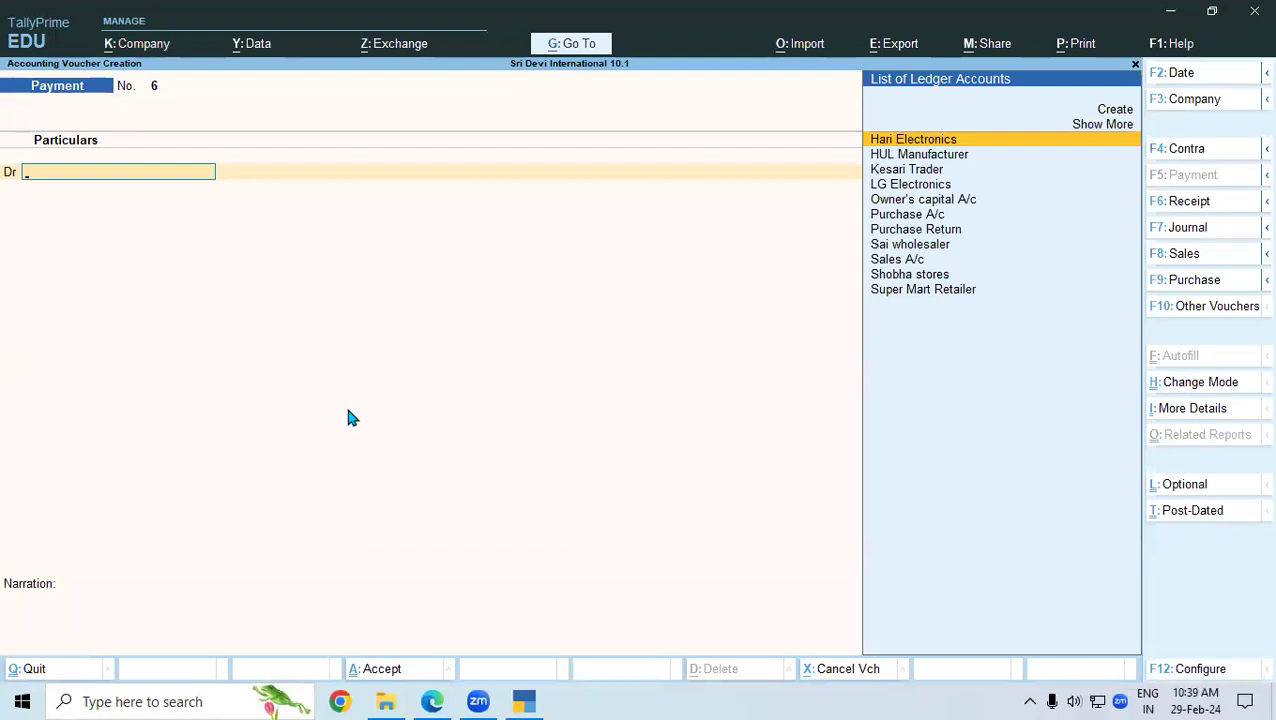
{"action": "key", "text": "F8"}
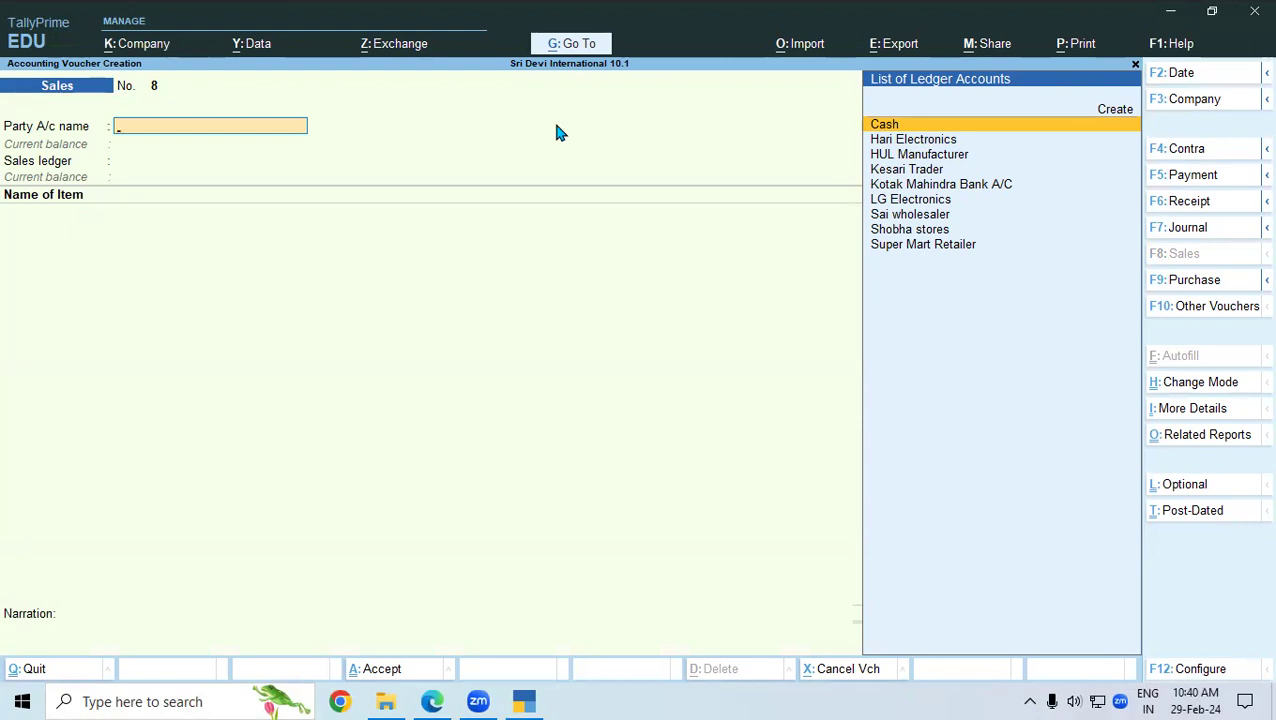
Step: Check the sale's date in the lesson notes and set the sales voucher date to 1-7
{"action": "key", "text": "F2"}
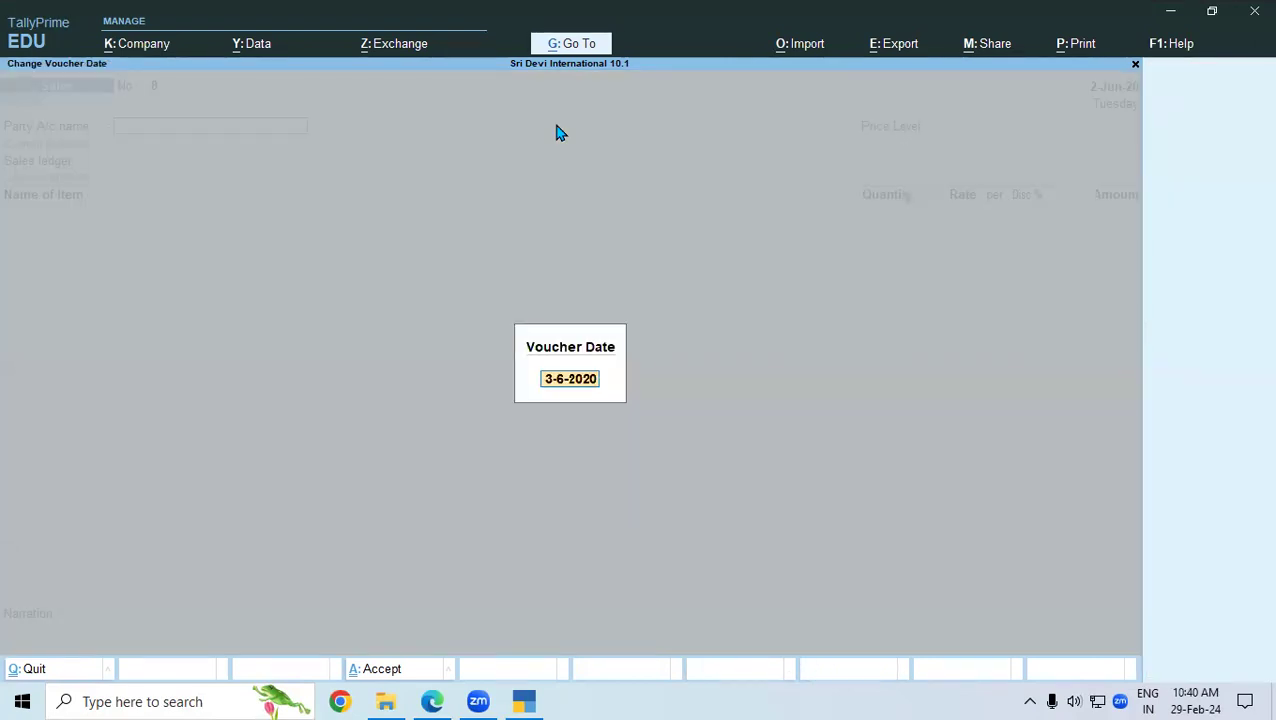
{"action": "key", "text": "alt+Tab"}
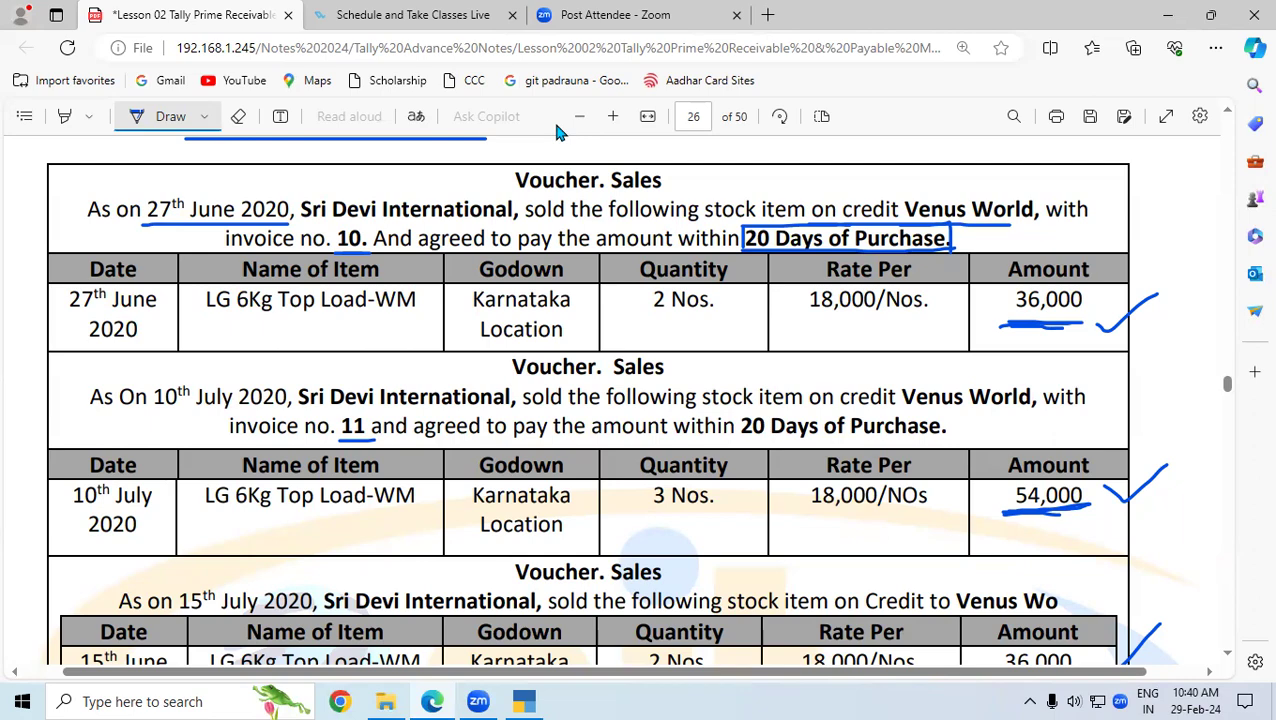
{"action": "key", "text": "alt+Tab"}
{"action": "type", "text": "30-6"}
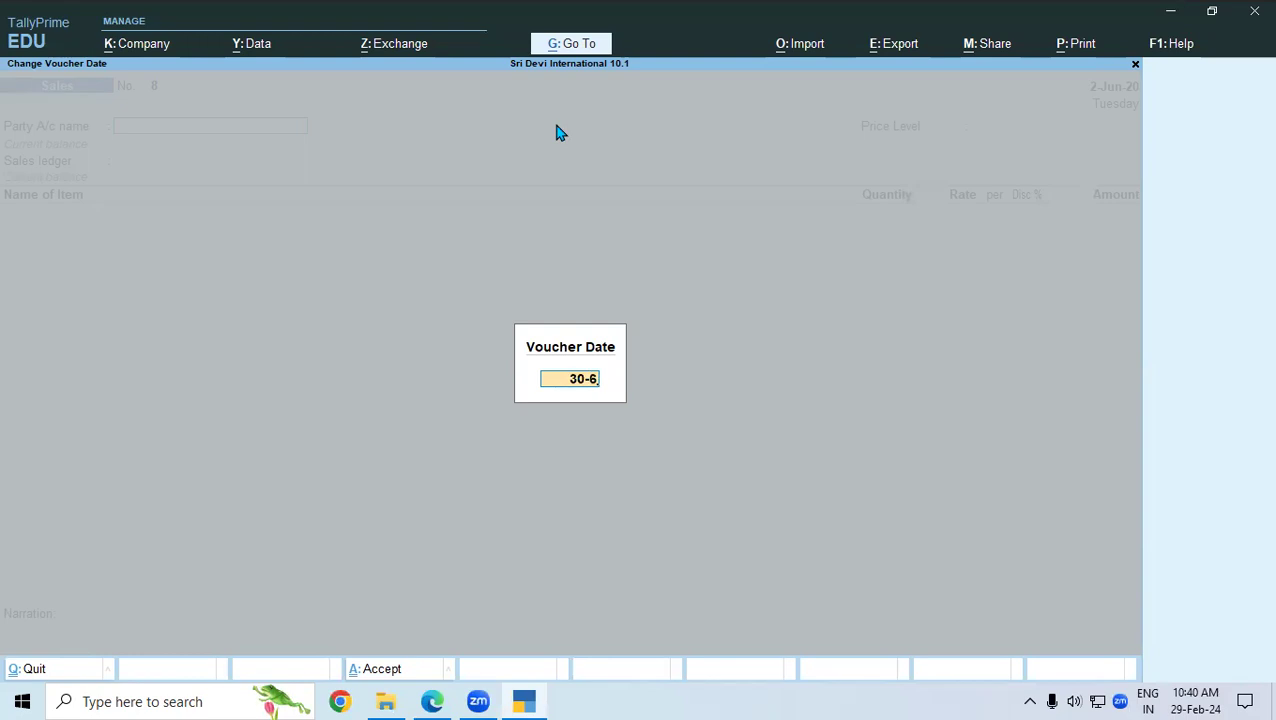
{"action": "key", "text": "BackSpace"}
{"action": "key", "text": "BackSpace"}
{"action": "key", "text": "BackSpace"}
{"action": "key", "text": "BackSpace"}
{"action": "type", "text": "1-7"}
{"action": "key", "text": "Return"}
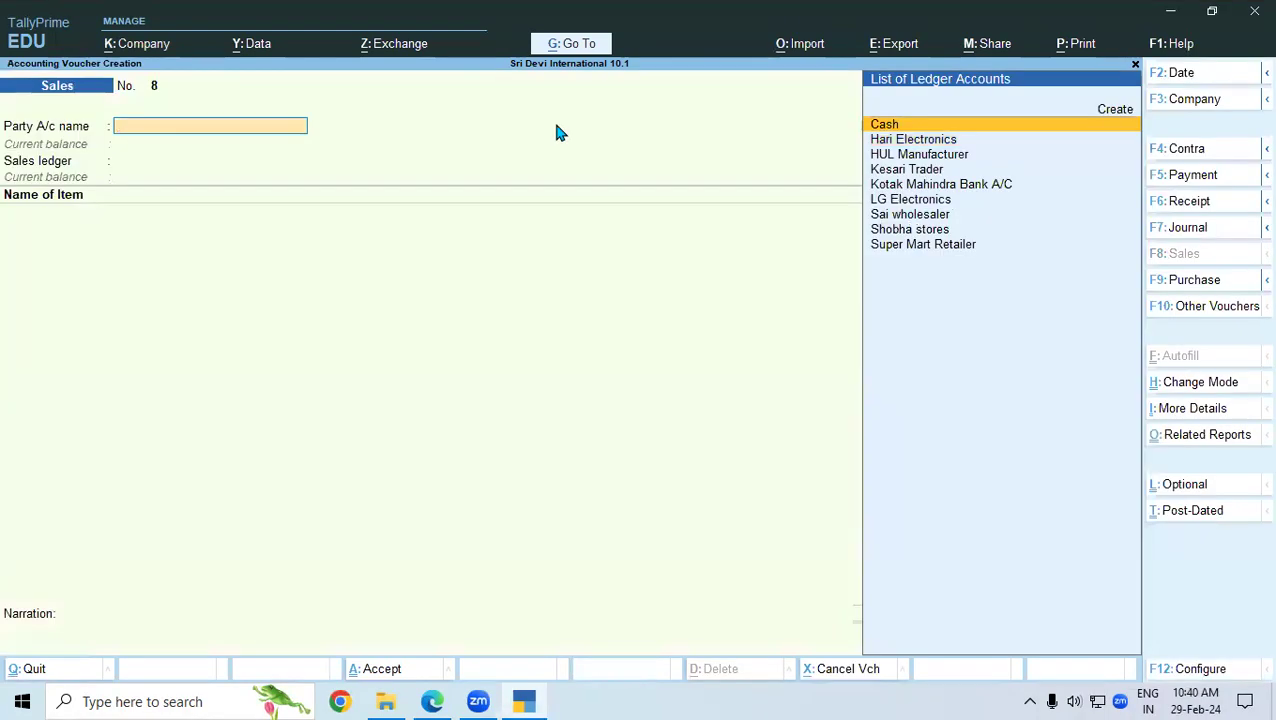
Step: Start a new party ledger from the sales voucher and name it Venus World, copying the name from the lesson notes
{"action": "key", "text": "alt"}
{"action": "key", "text": "alt+Tab"}
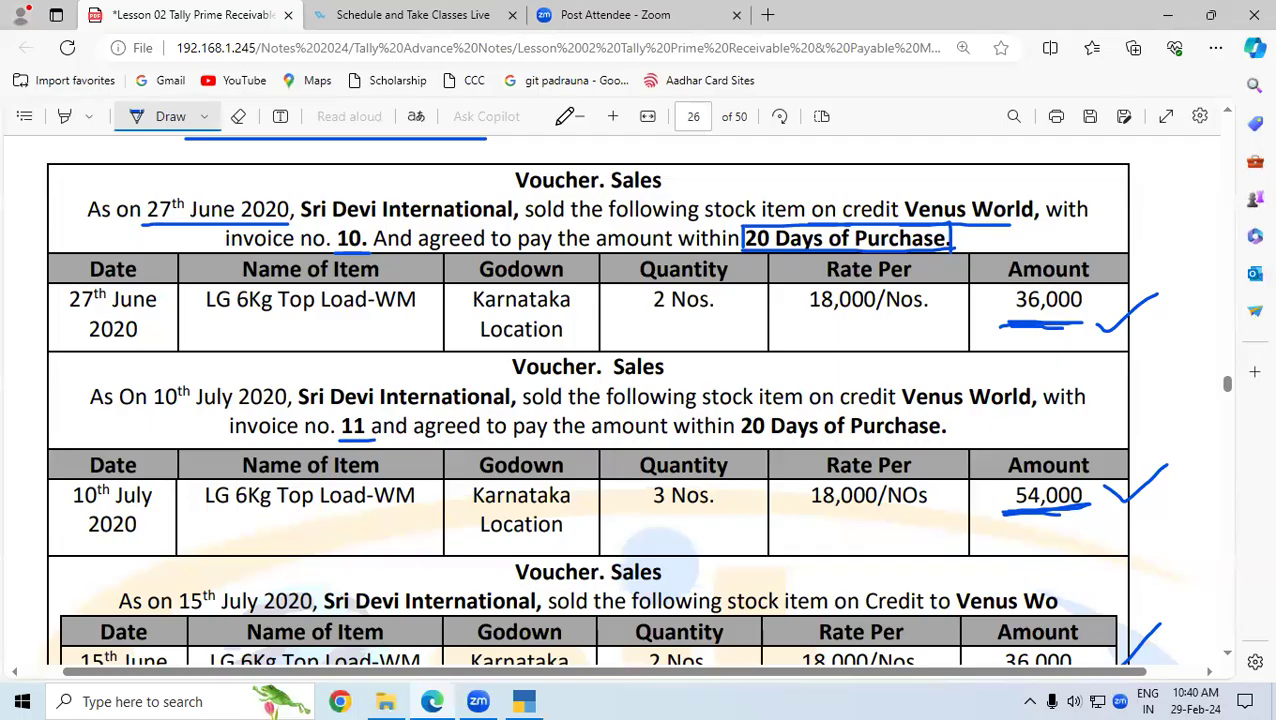
{"action": "key", "text": "alt+Tab"}
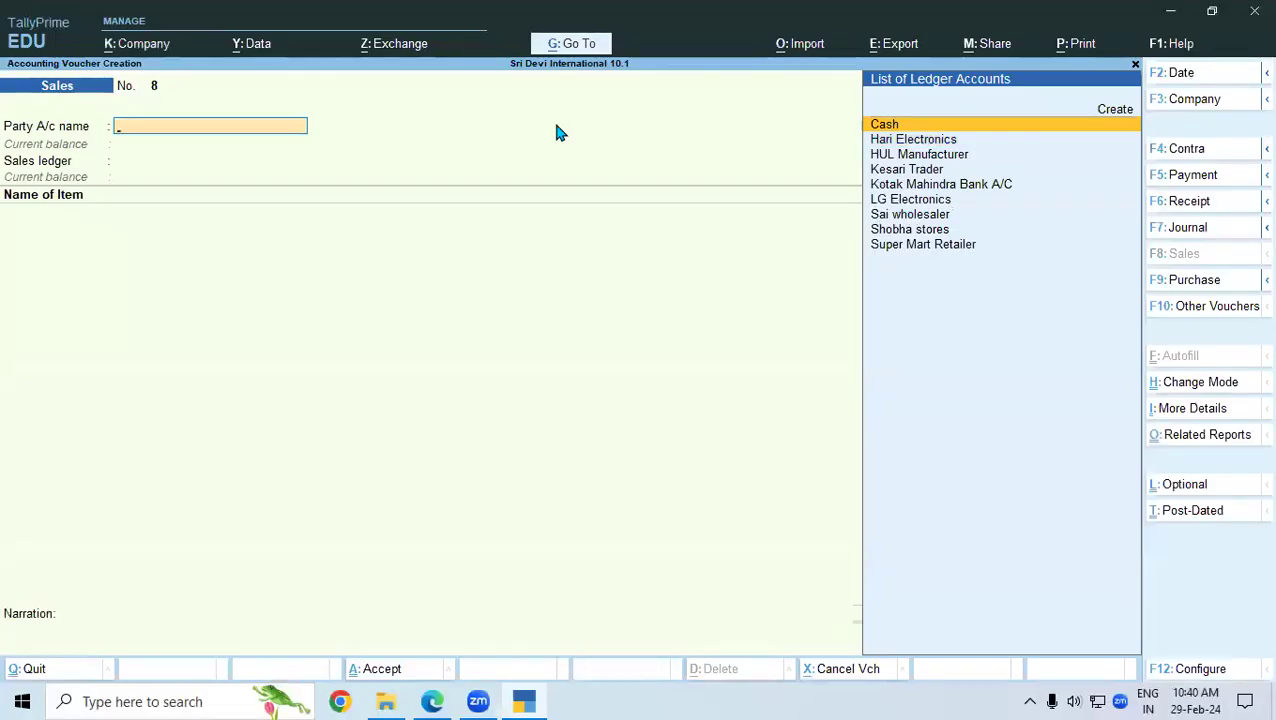
{"action": "key", "text": "alt+c"}
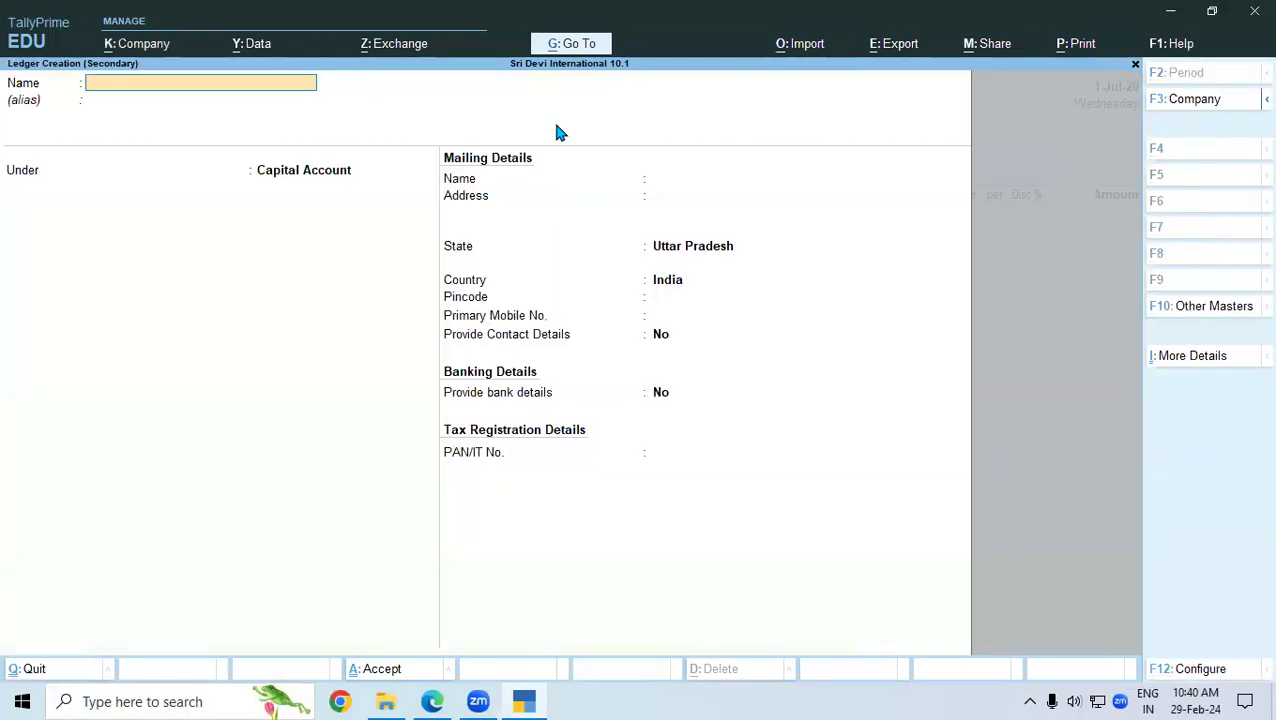
{"action": "left_click", "coordinate": [432, 701]}
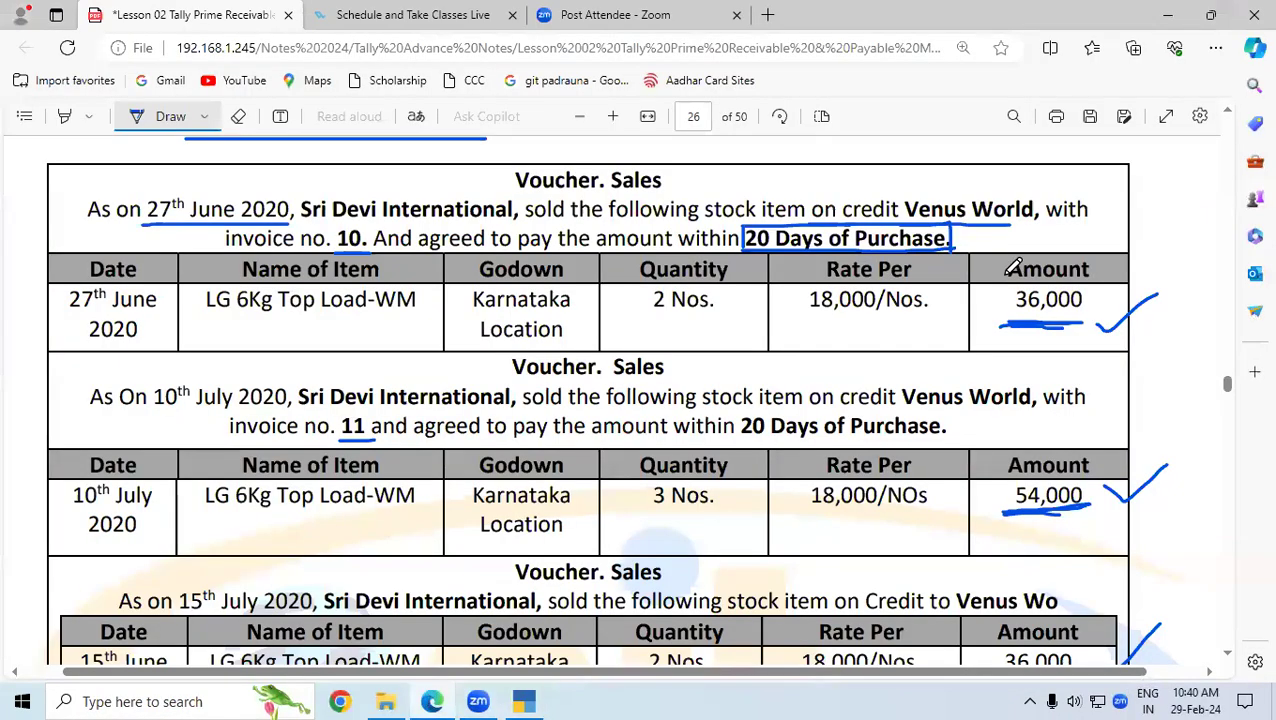
{"action": "left_click", "coordinate": [172, 117]}
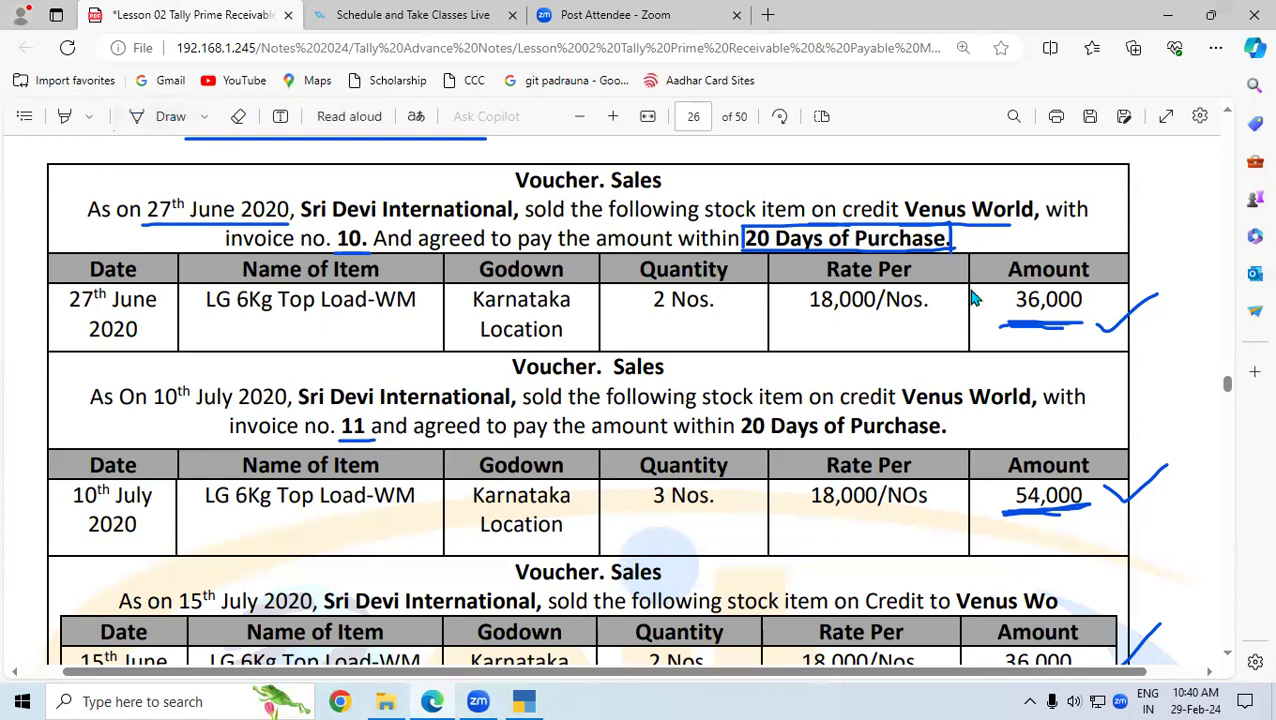
{"action": "left_click_drag", "start_coordinate": [906, 208], "coordinate": [1035, 203]}
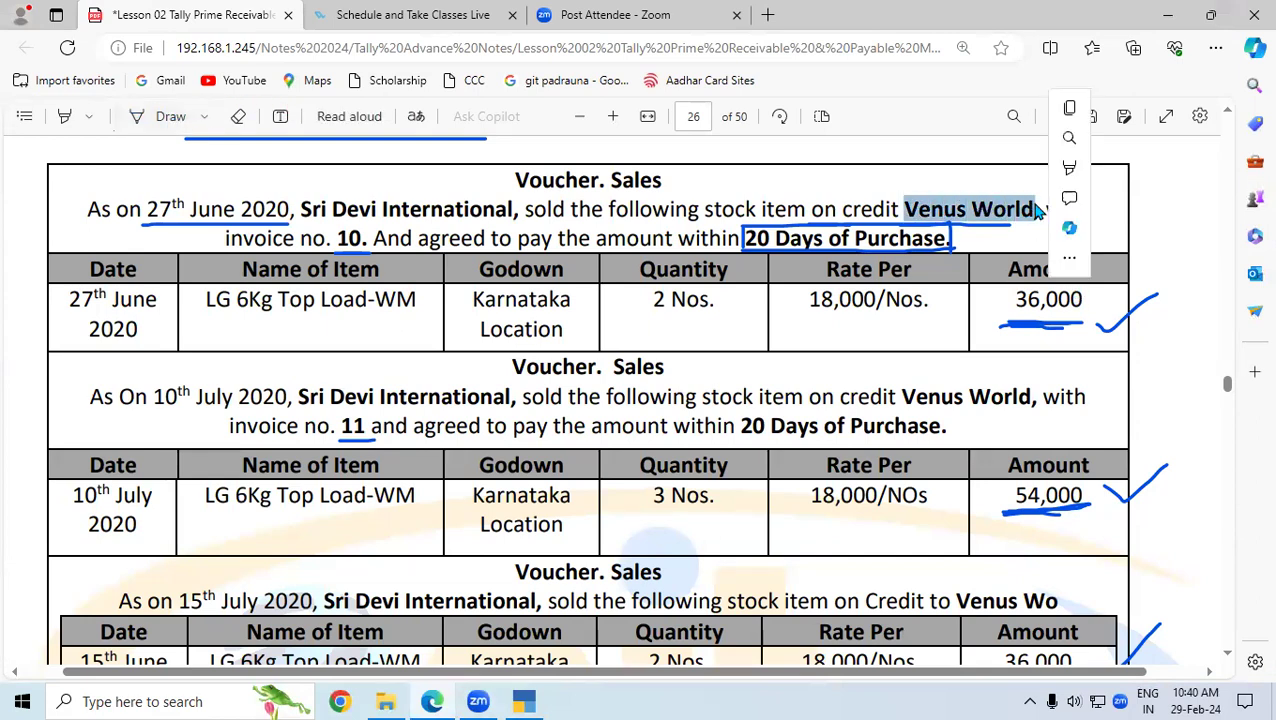
{"action": "left_click", "coordinate": [530, 701]}
{"action": "key", "text": "ctrl+alt+v"}
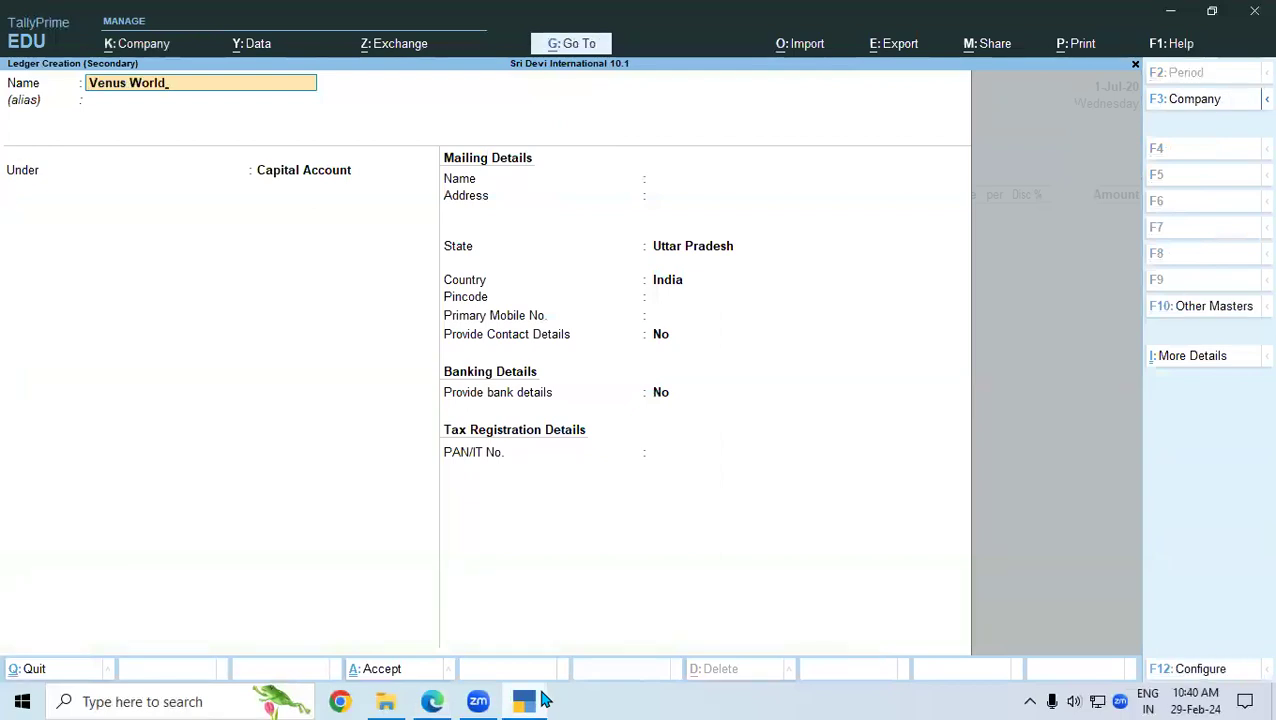
Step: Place the Venus World ledger under the Sundry Debtors group, leaving the alias blank and the pricing level Not Applicable
{"action": "key", "text": "Return"}
{"action": "key", "text": "Return"}
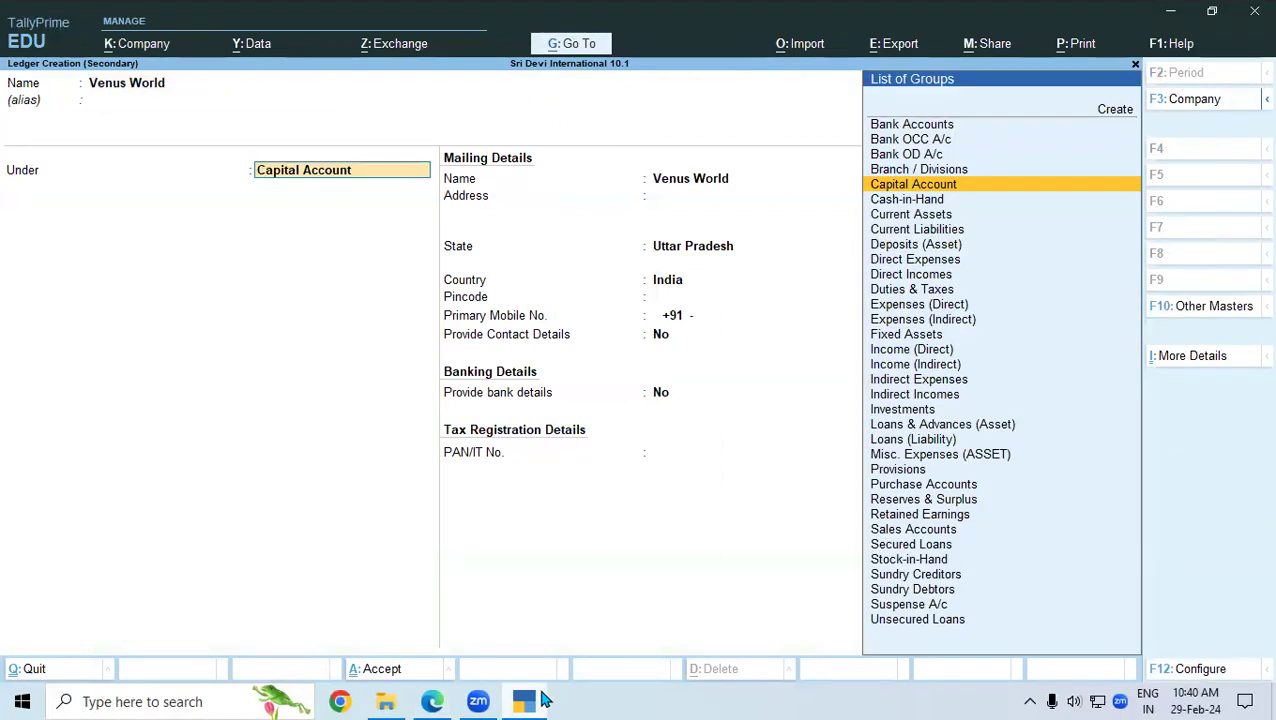
{"action": "type", "text": "Sun"}
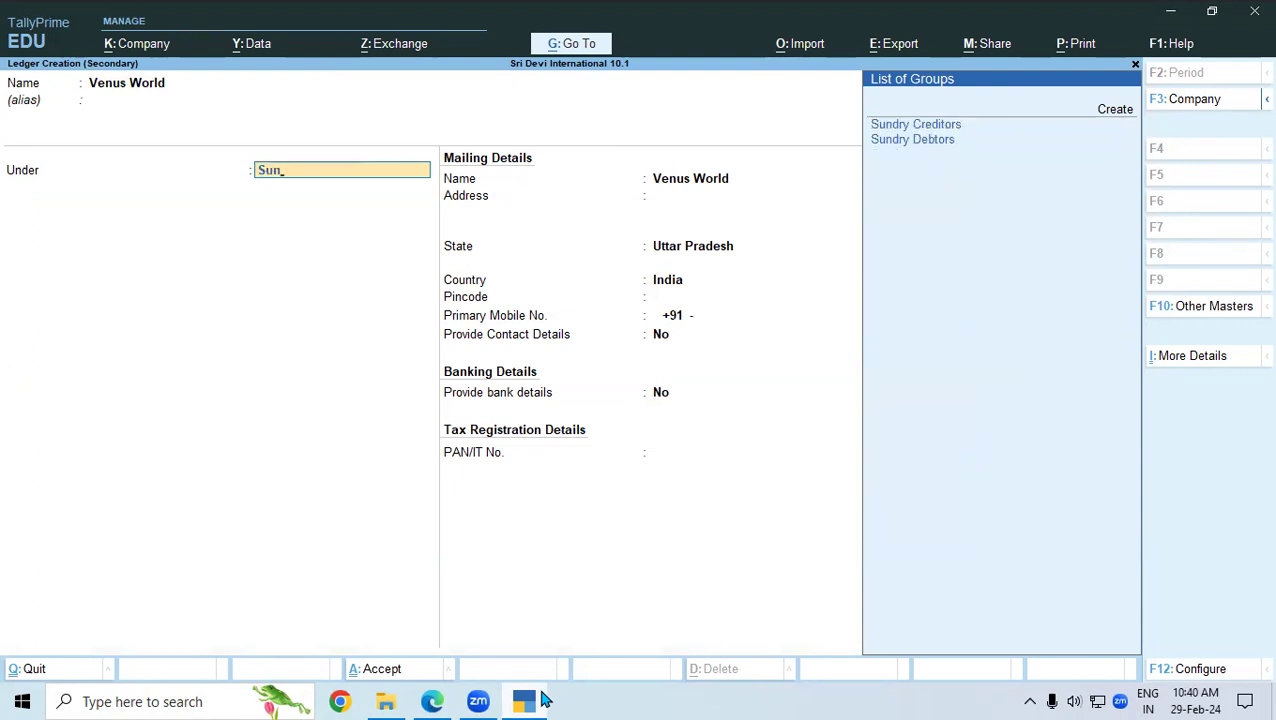
{"action": "key", "text": "Down"}
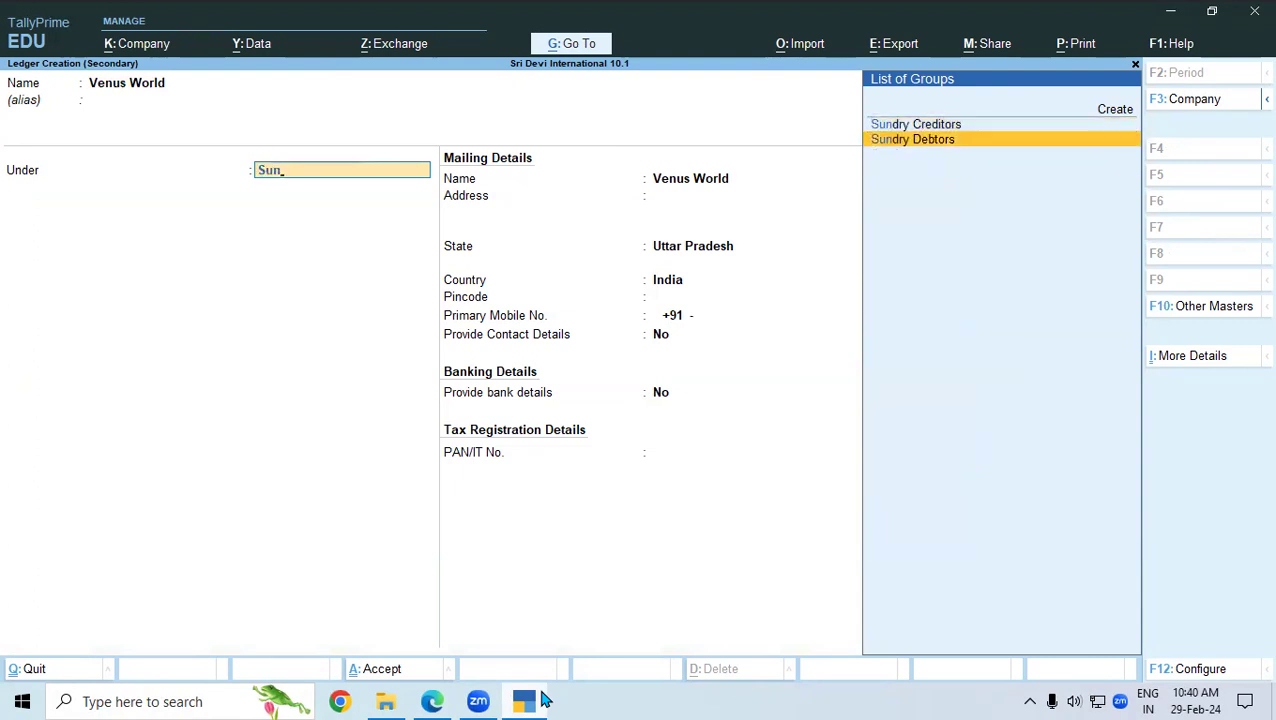
{"action": "key", "text": "Return"}
{"action": "key", "text": "Return"}
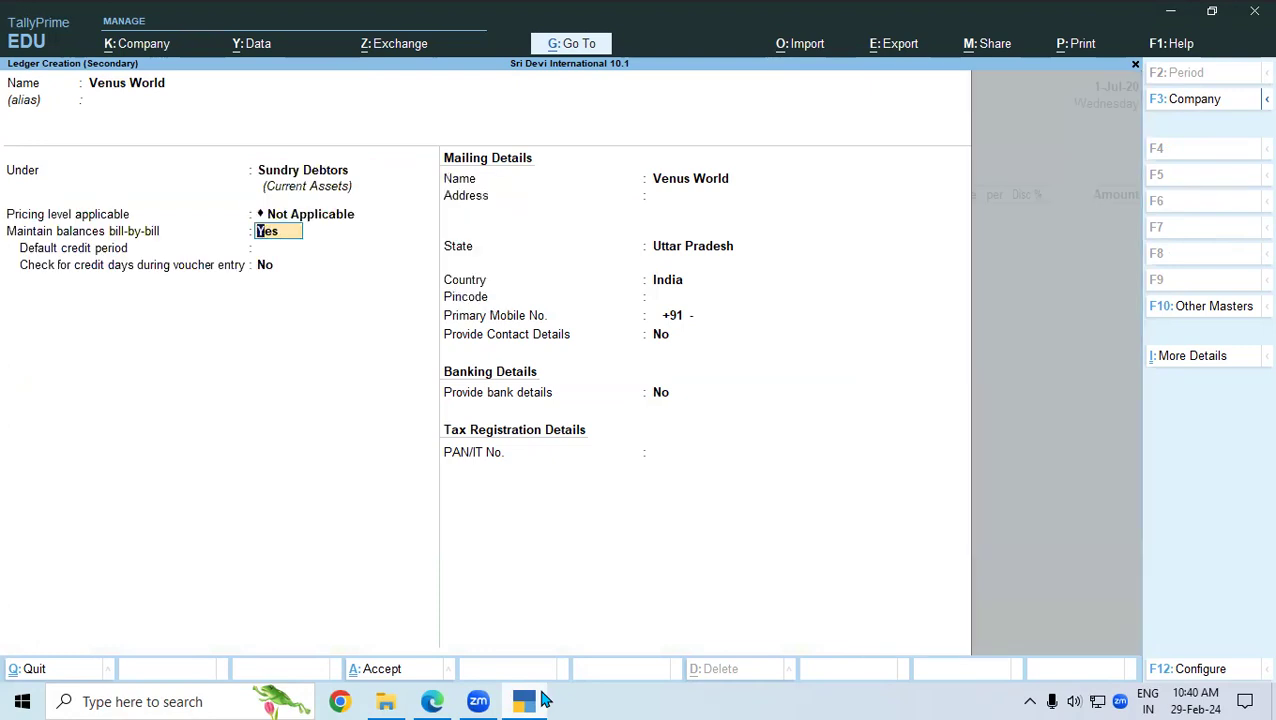
Step: Keep bill-by-bill balances set to Yes, leave the remaining ledger details at their defaults and save the Venus World ledger
{"action": "key", "text": "Return"}
{"action": "key", "text": "Return"}
{"action": "key", "text": "Return"}
{"action": "key", "text": "Return"}
{"action": "key", "text": "Return"}
{"action": "key", "text": "Return"}
{"action": "key", "text": "Return"}
{"action": "key", "text": "Return"}
{"action": "key", "text": "Return"}
{"action": "key", "text": "Return"}
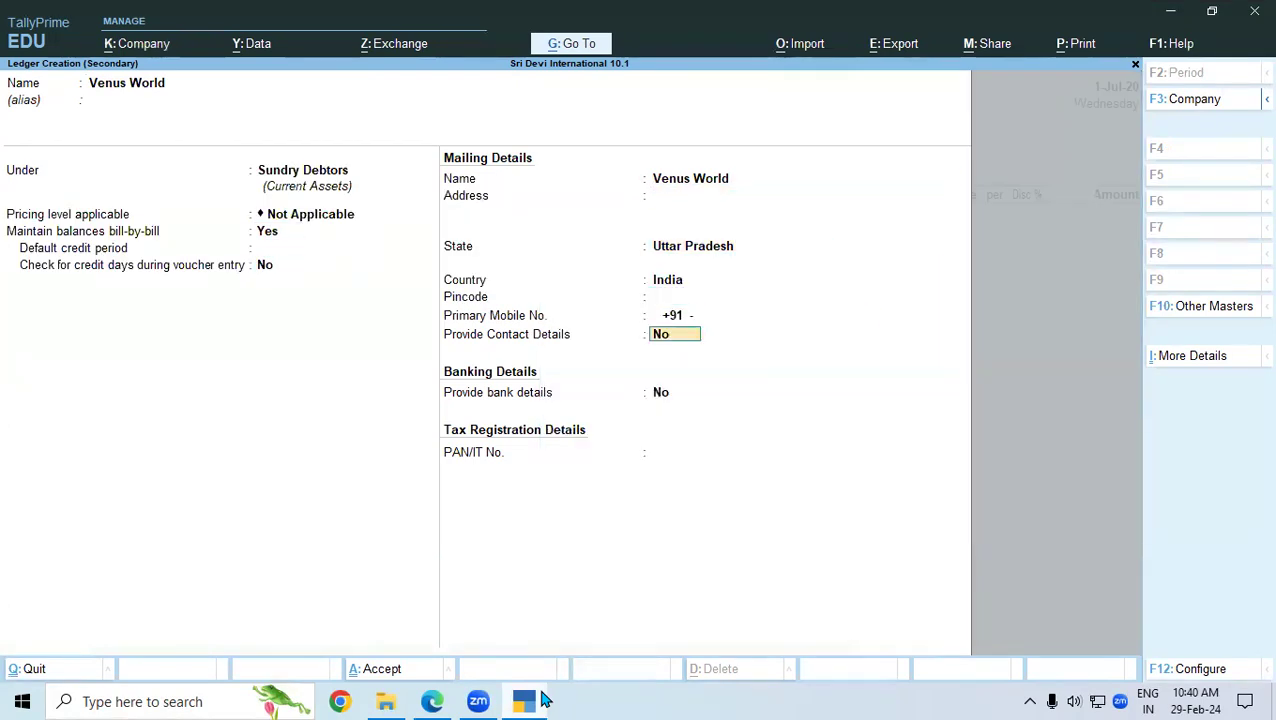
{"action": "key", "text": "Return"}
{"action": "key", "text": "Return"}
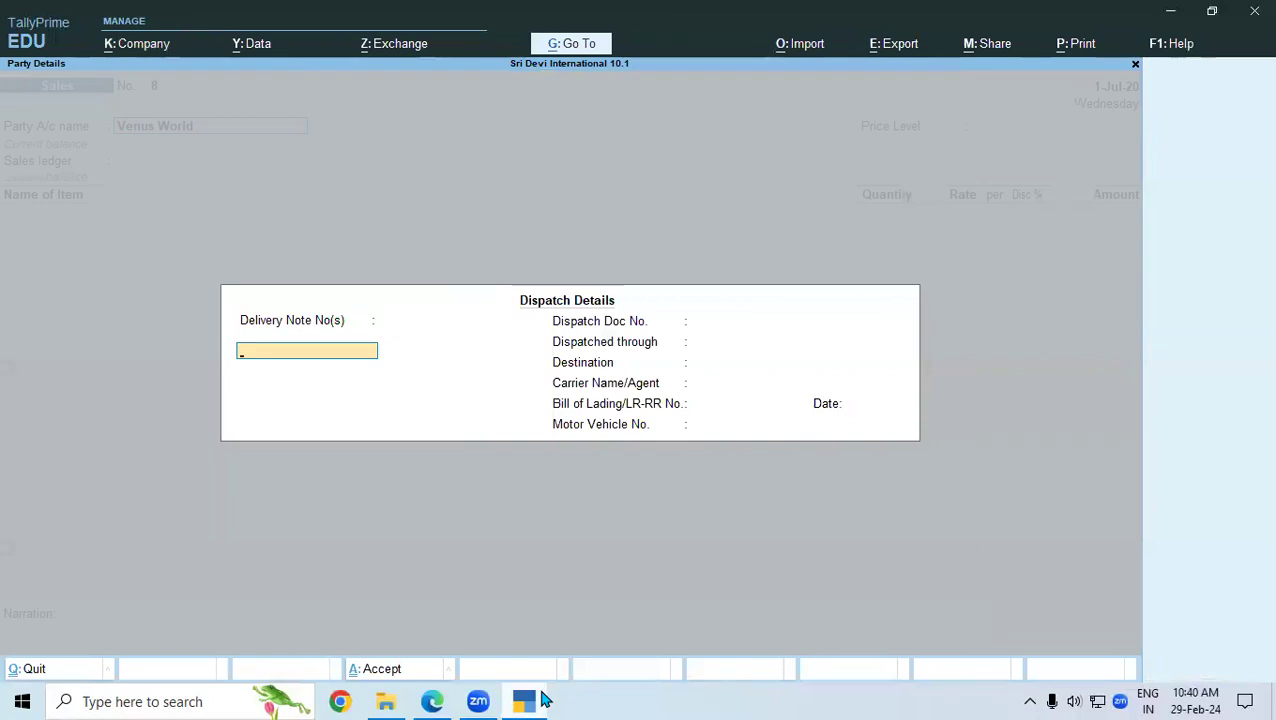
Step: Accept the default dispatch and party details for Venus World and choose Sales A/c as the sales ledger
{"action": "key", "text": "ctrl+a"}
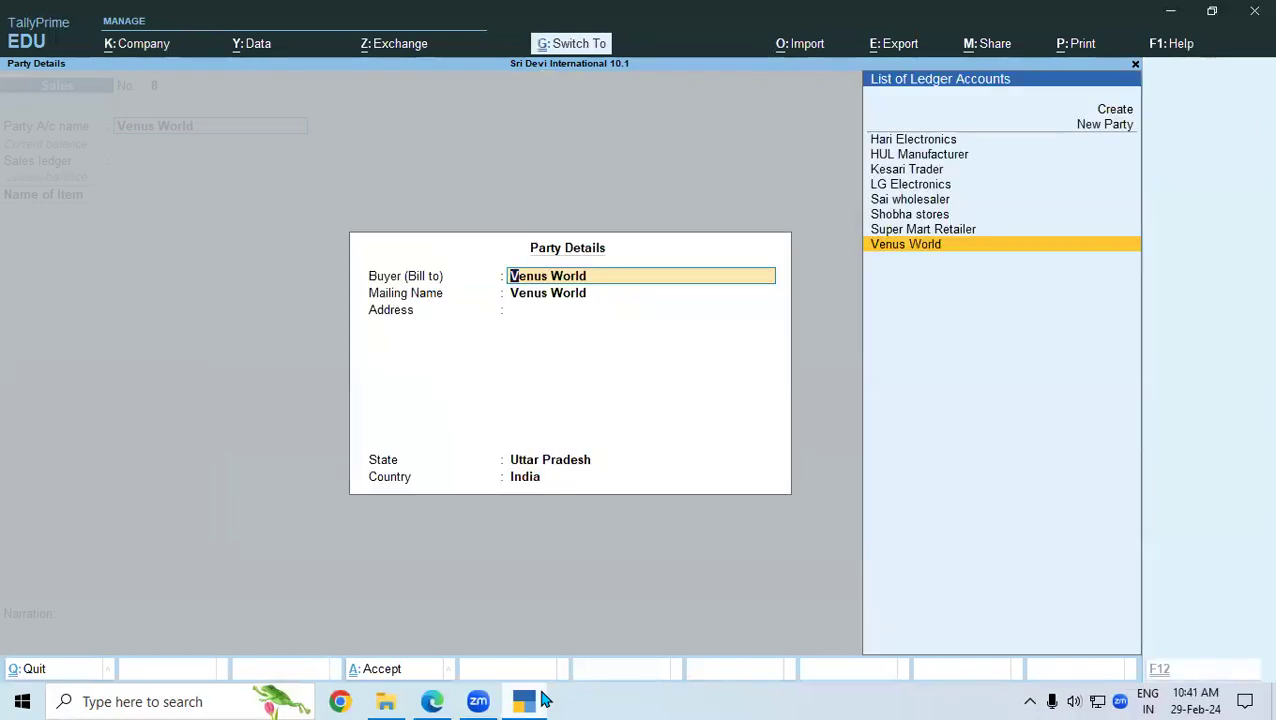
{"action": "key", "text": "ctrl+a"}
{"action": "key", "text": "Return"}
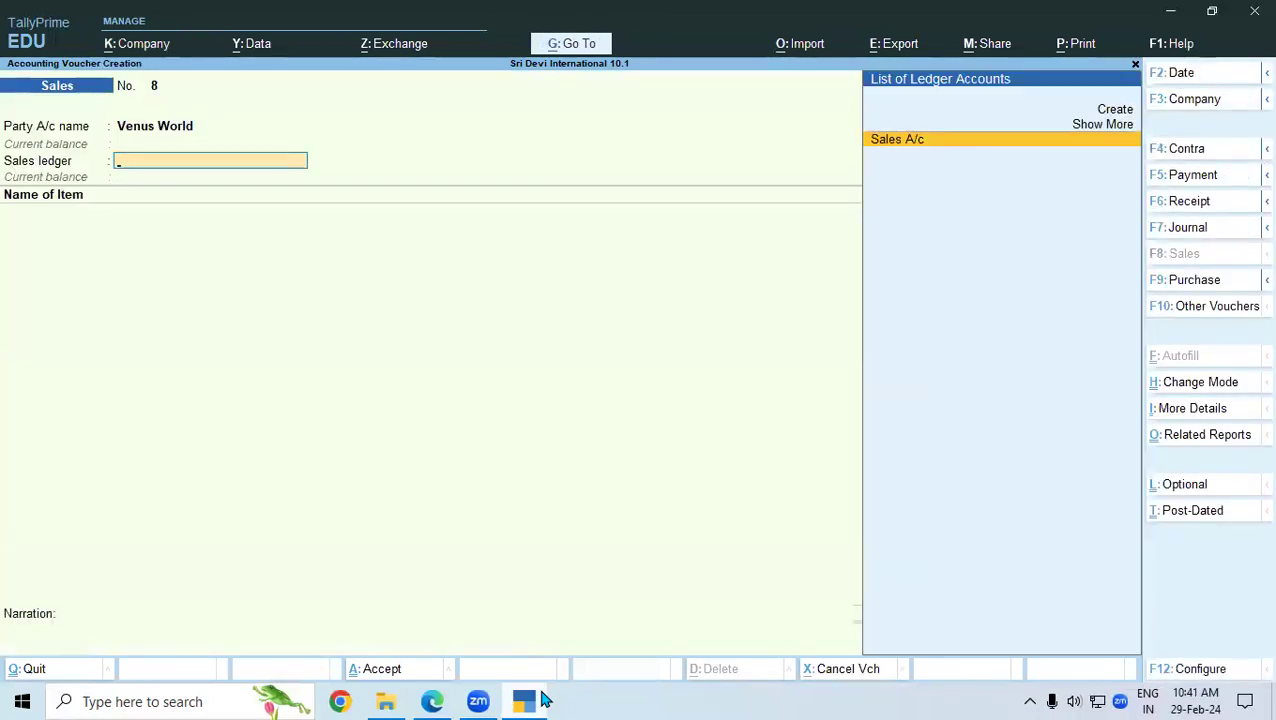
{"action": "key", "text": "Return"}
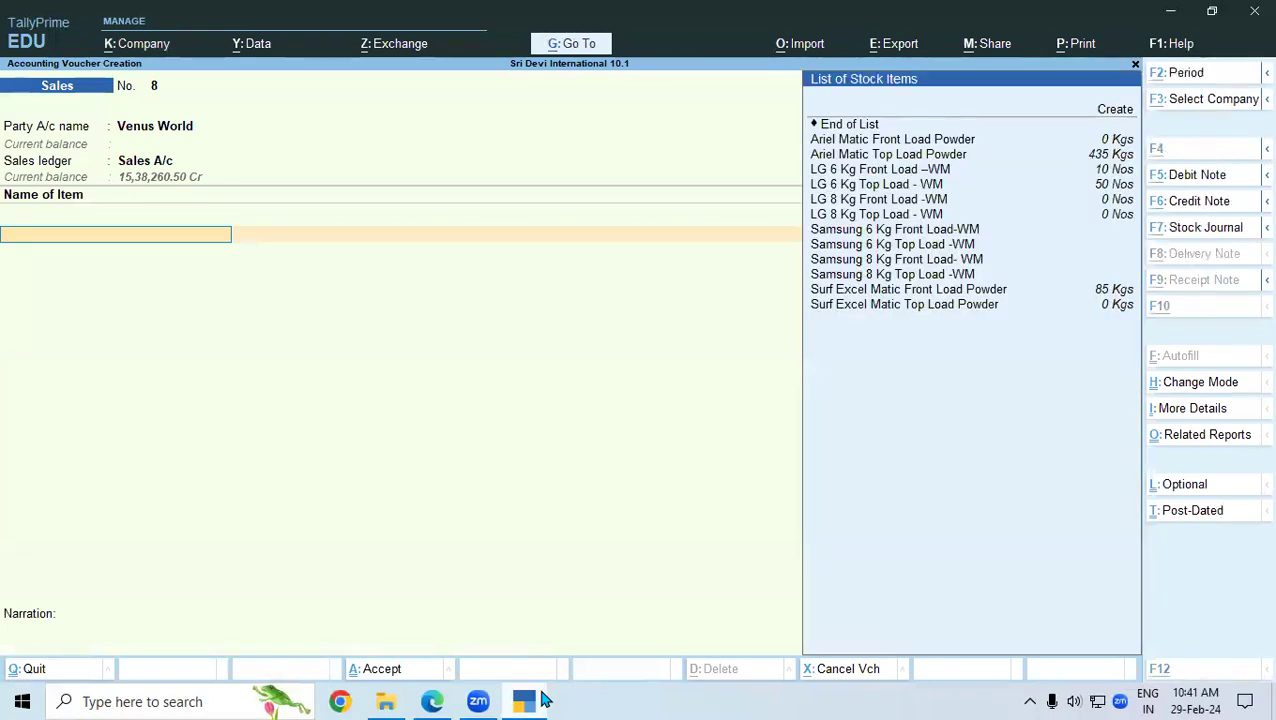
Step: Check the item in the lesson notes, then add LG 6 Kg Top Load - WM to the voucher from the Karnataka godown
{"action": "key", "text": "alt+Tab"}
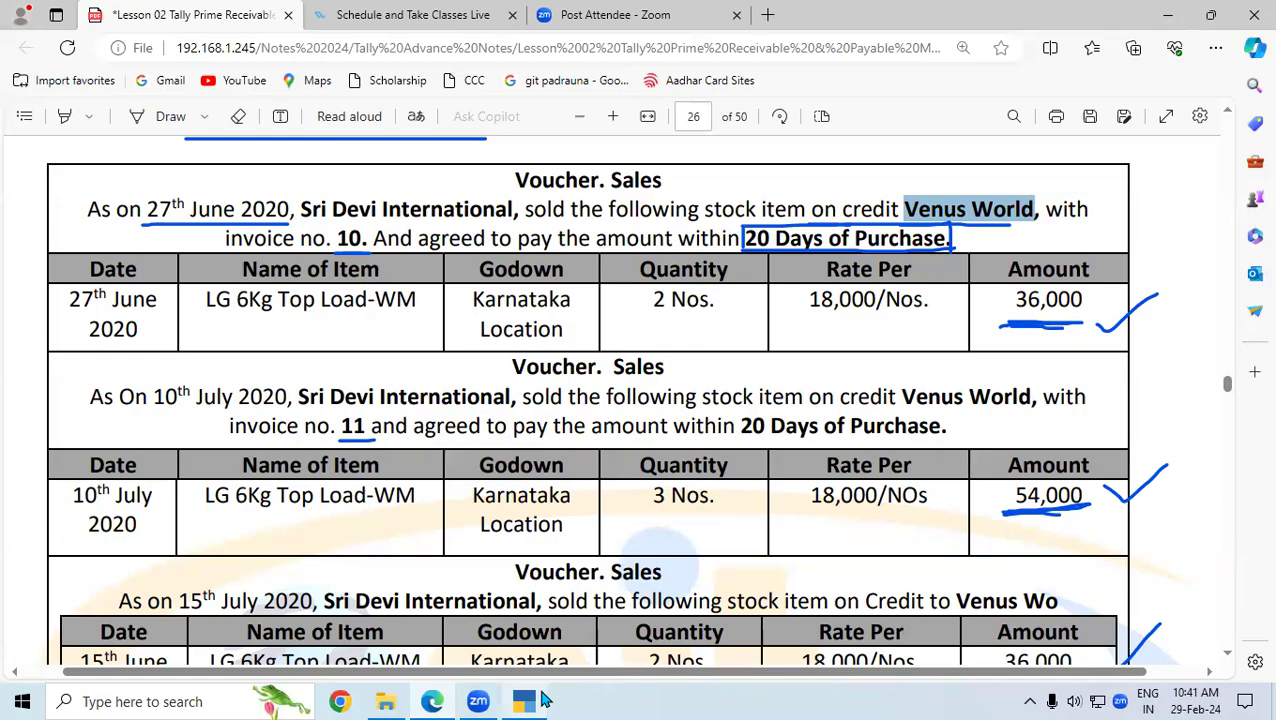
{"action": "left_click", "coordinate": [542, 699]}
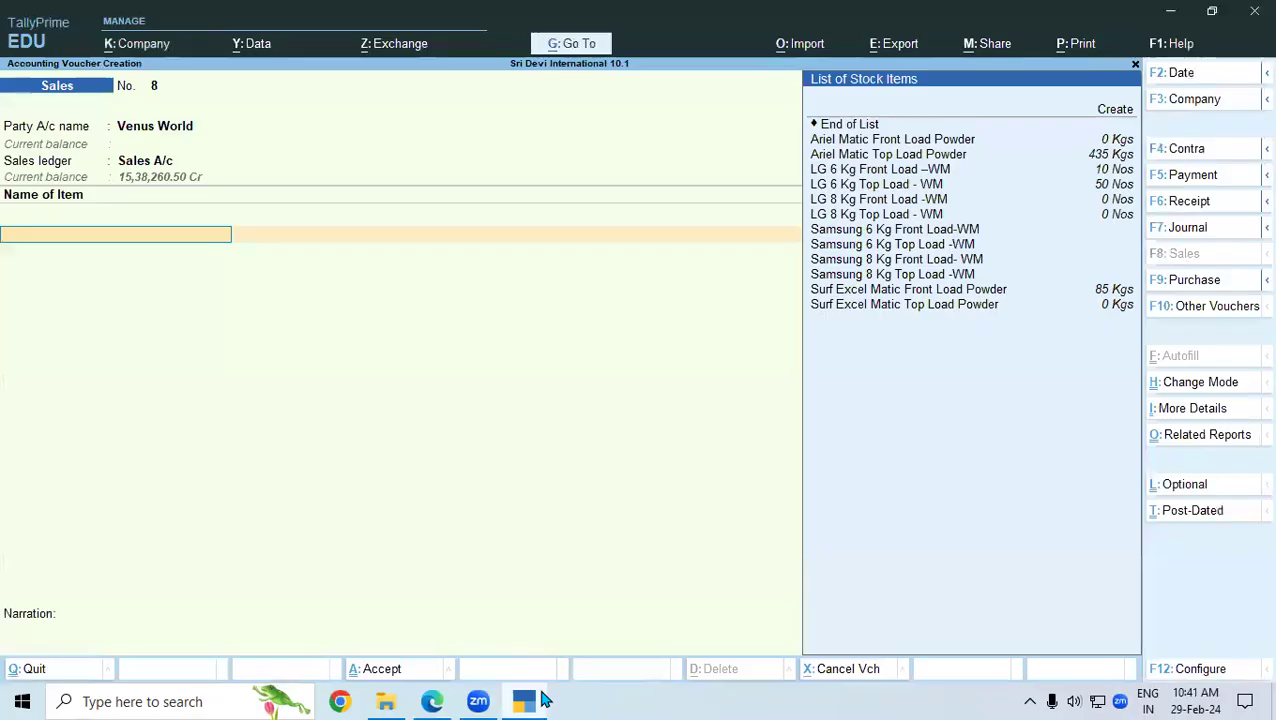
{"action": "type", "text": "Lg"}
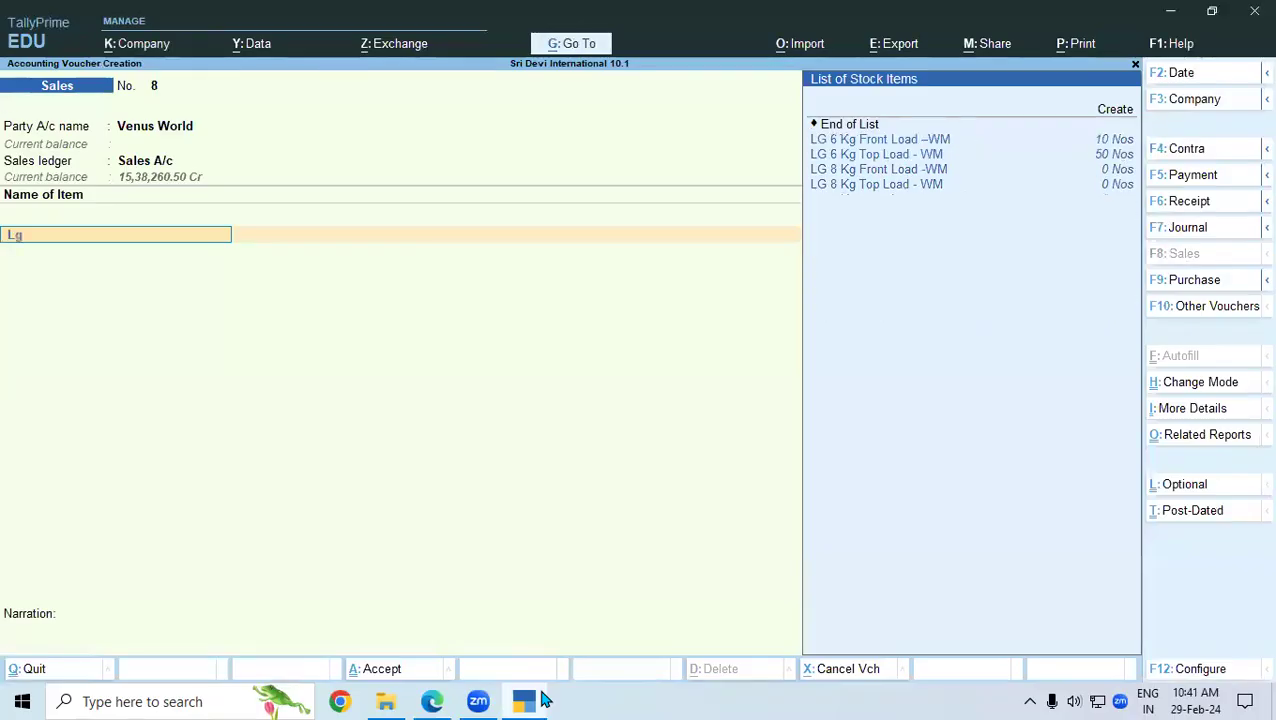
{"action": "key", "text": "Down"}
{"action": "key", "text": "Down"}
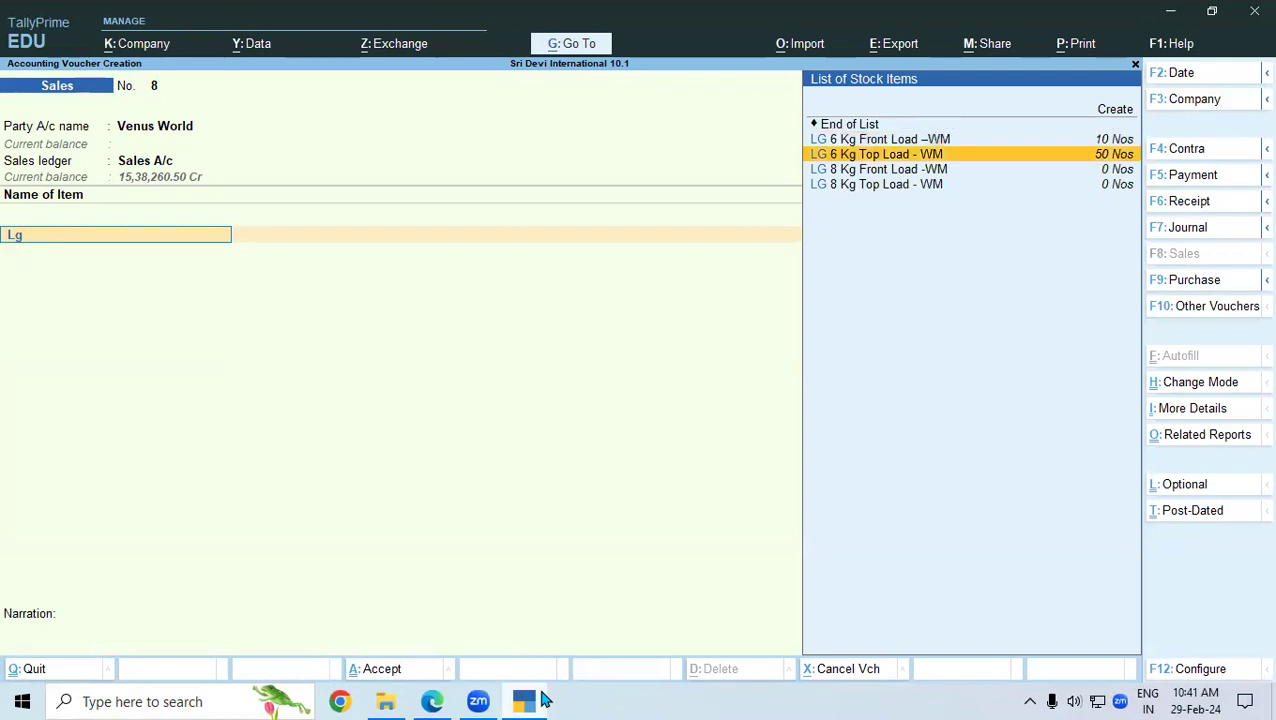
{"action": "key", "text": "Return"}
{"action": "key", "text": "Return"}
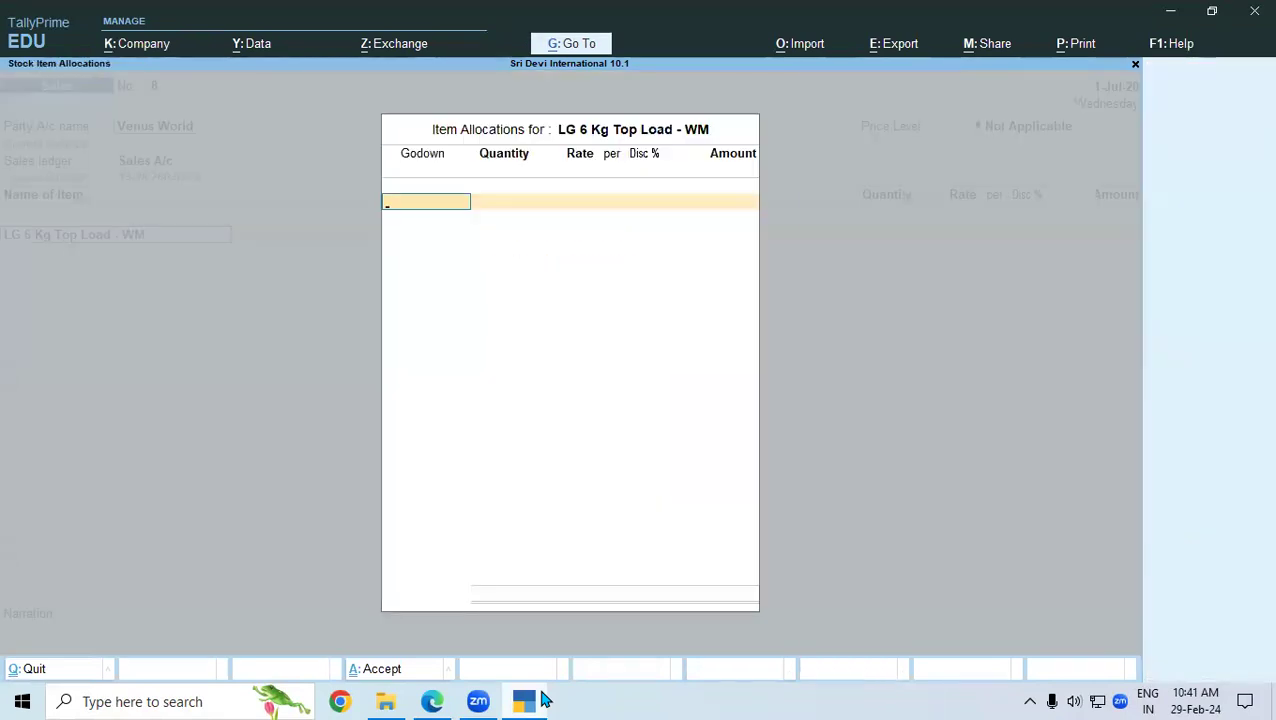
{"action": "key", "text": "Down"}
{"action": "key", "text": "Down"}
{"action": "key", "text": "Down"}
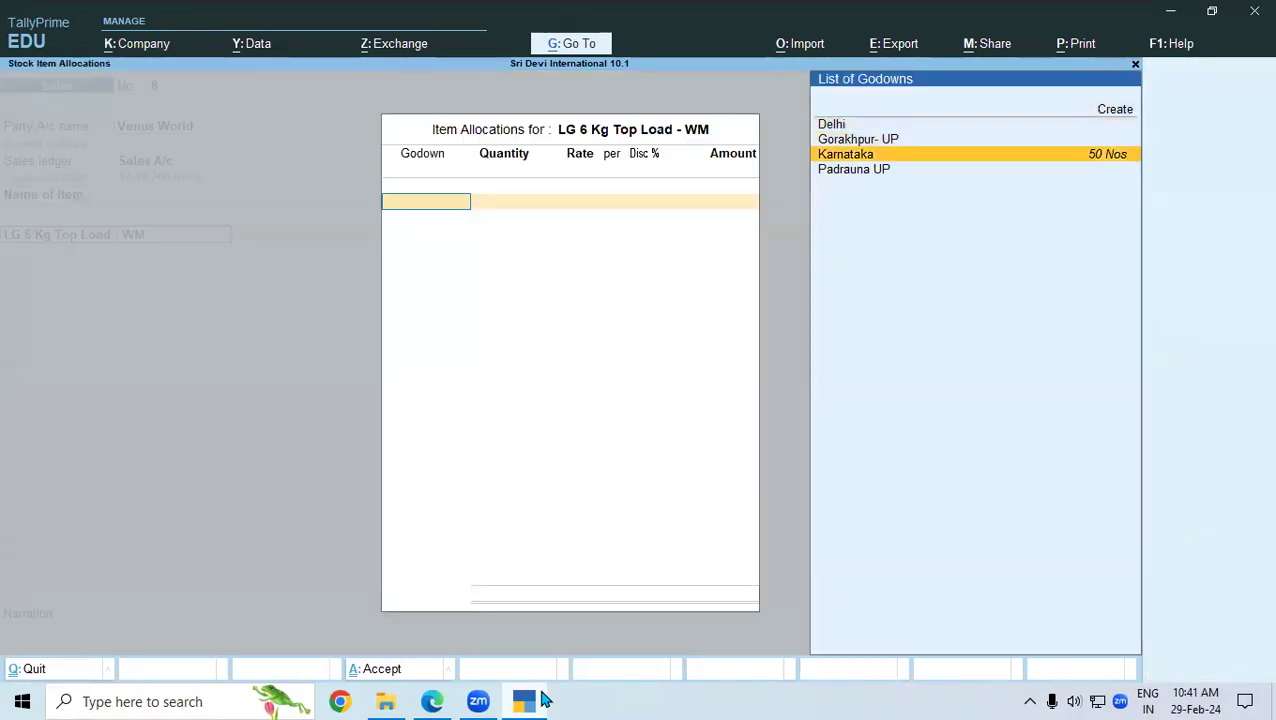
{"action": "key", "text": "Return"}
Step: Check the quantity and rate in the notes and allocate 2 Nos of the washing machine at a rate of 18,000
{"action": "left_click", "coordinate": [545, 700]}
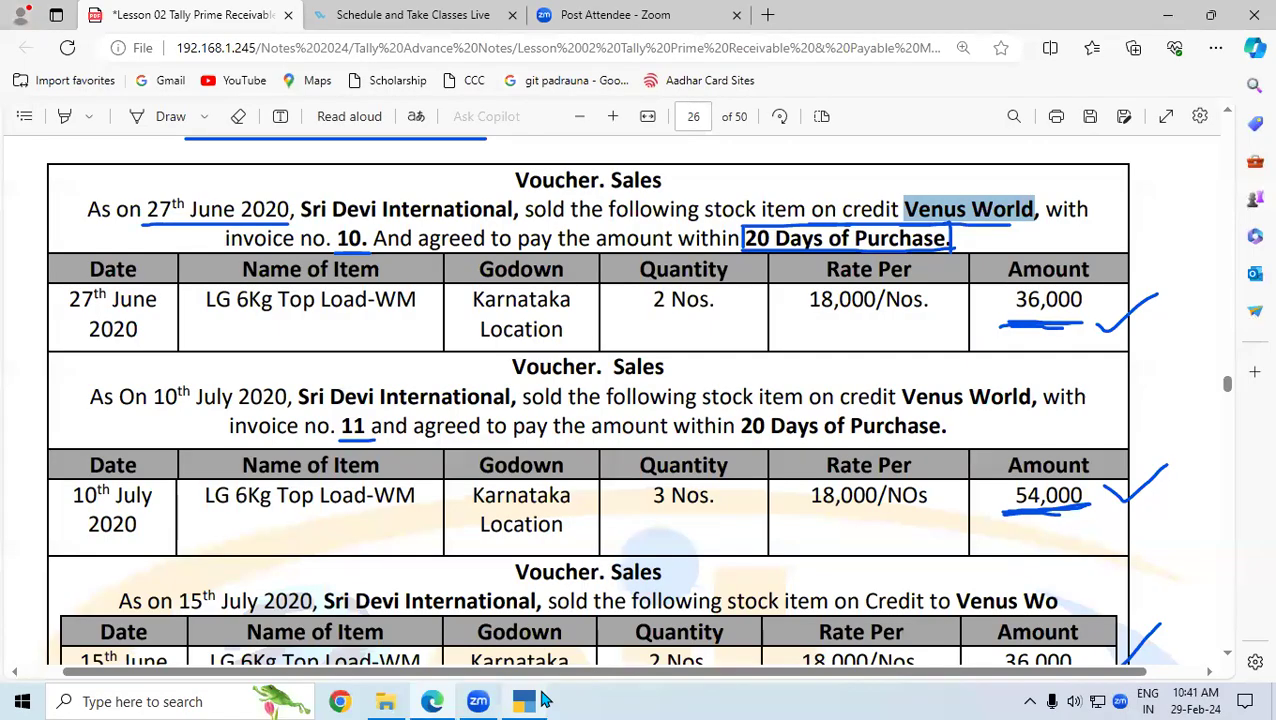
{"action": "left_click", "coordinate": [545, 700]}
{"action": "type", "text": "2"}
{"action": "key", "text": "Return"}
{"action": "type", "text": "18,000"}
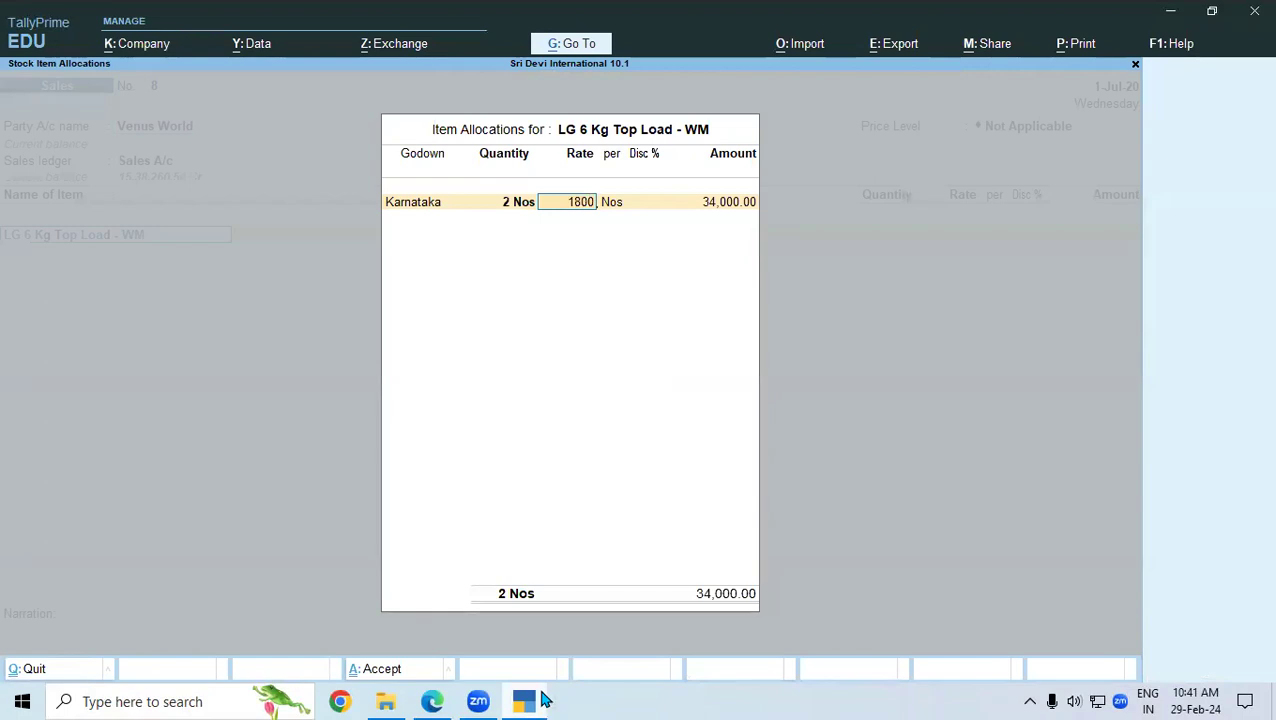
{"action": "key", "text": "Return"}
{"action": "key", "text": "Return"}
{"action": "key", "text": "Return"}
{"action": "key", "text": "Return"}
{"action": "key", "text": "Return"}
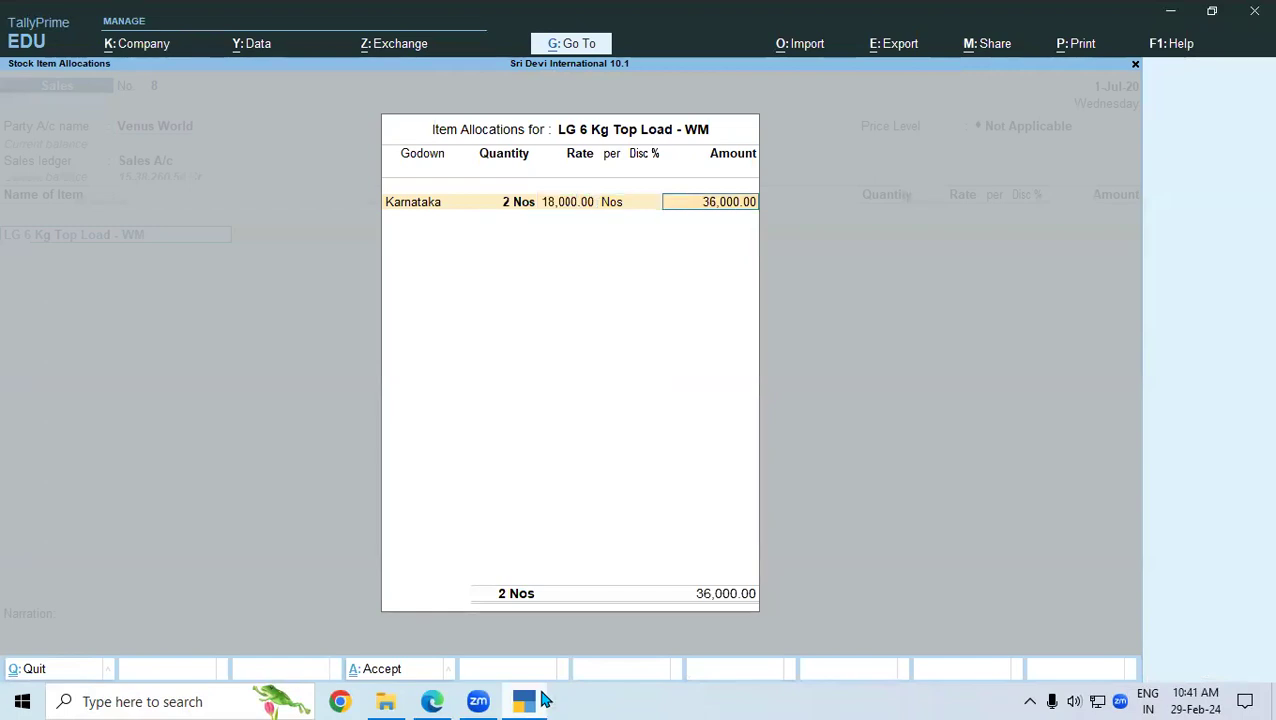
{"action": "key", "text": "Return"}
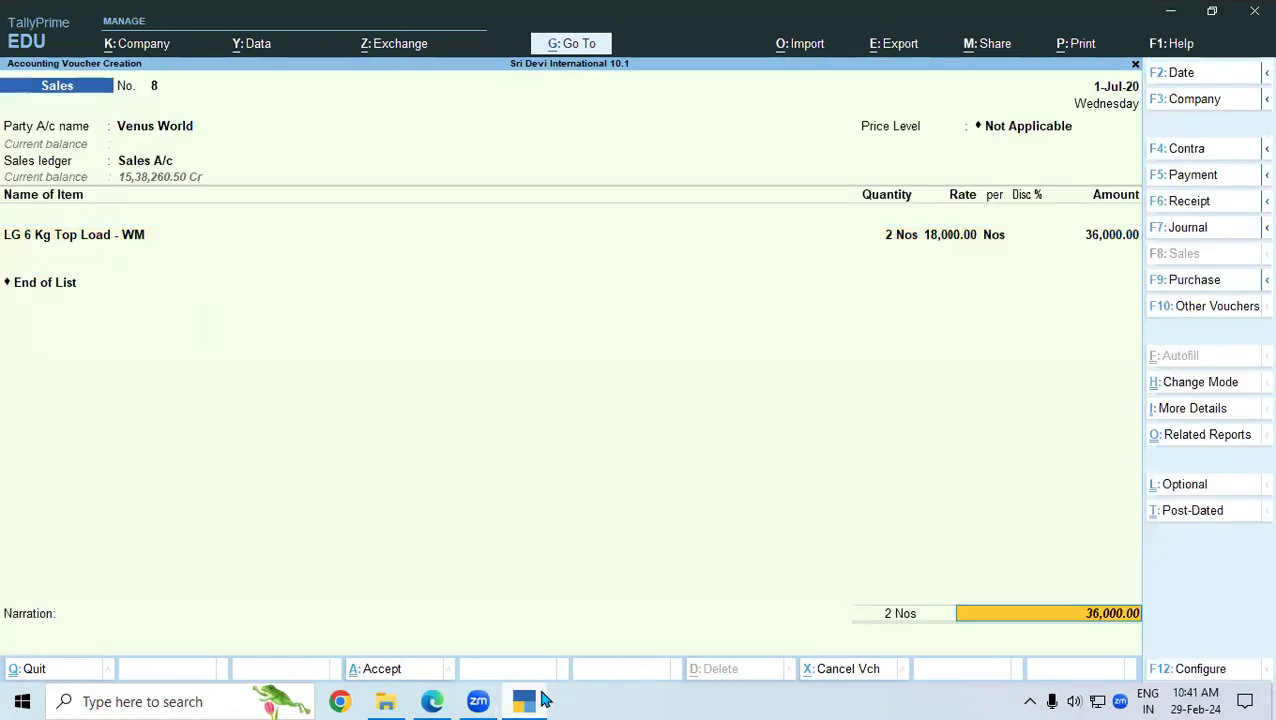
Step: Accept the default bill-wise details for Venus World, leave the narration empty and save the sales voucher
{"action": "key", "text": "Return"}
{"action": "key", "text": "Return"}
{"action": "key", "text": "Return"}
{"action": "key", "text": "Return"}
{"action": "key", "text": "Return"}
{"action": "key", "text": "Return"}
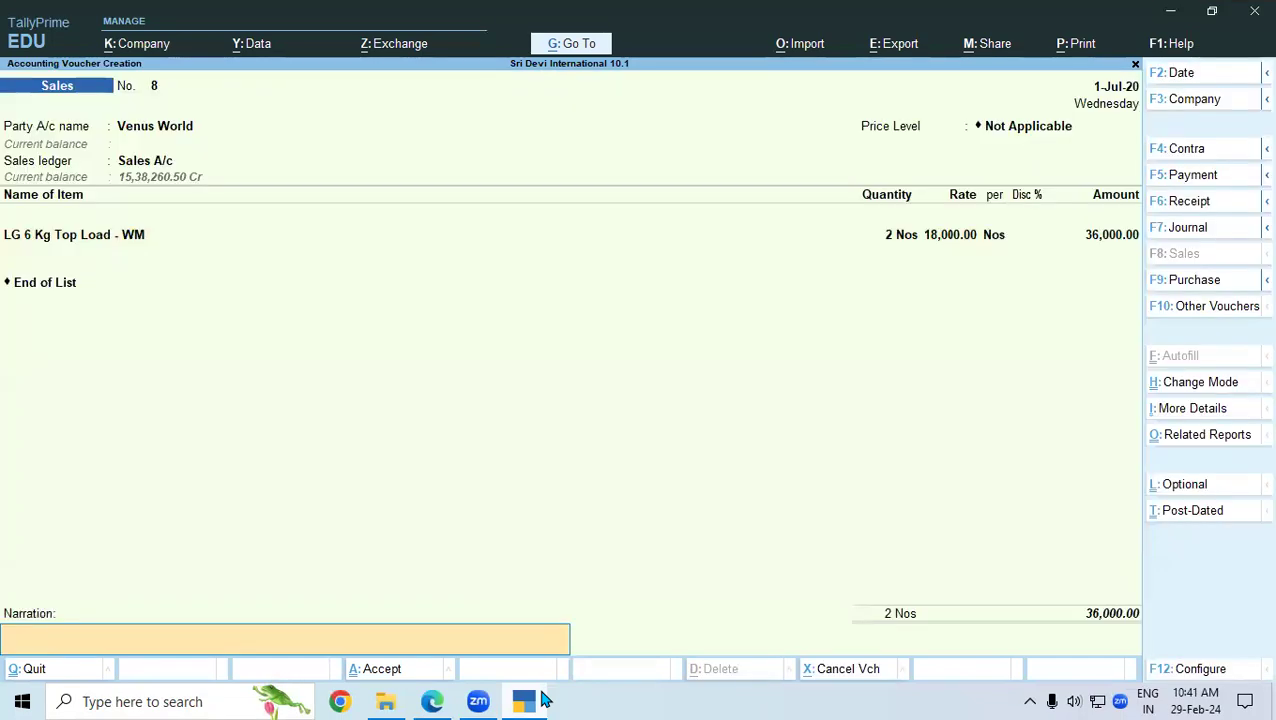
{"action": "key", "text": "Return"}
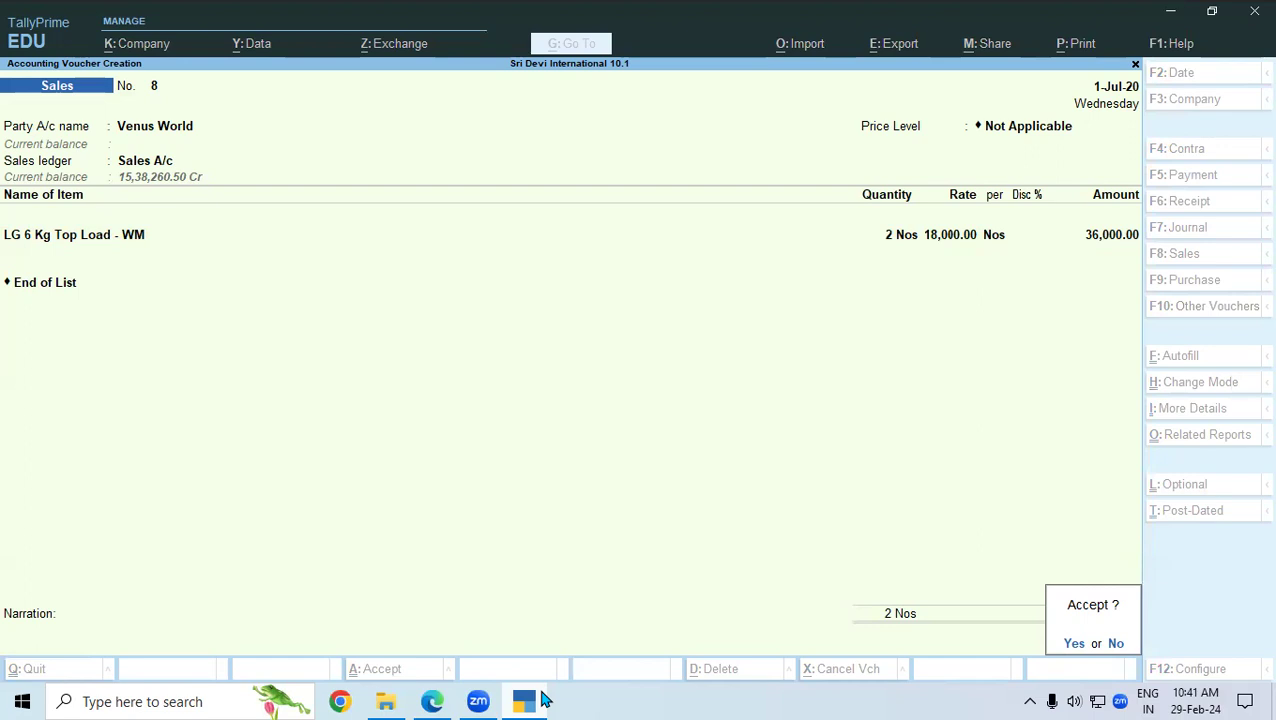
{"action": "key", "text": "y"}
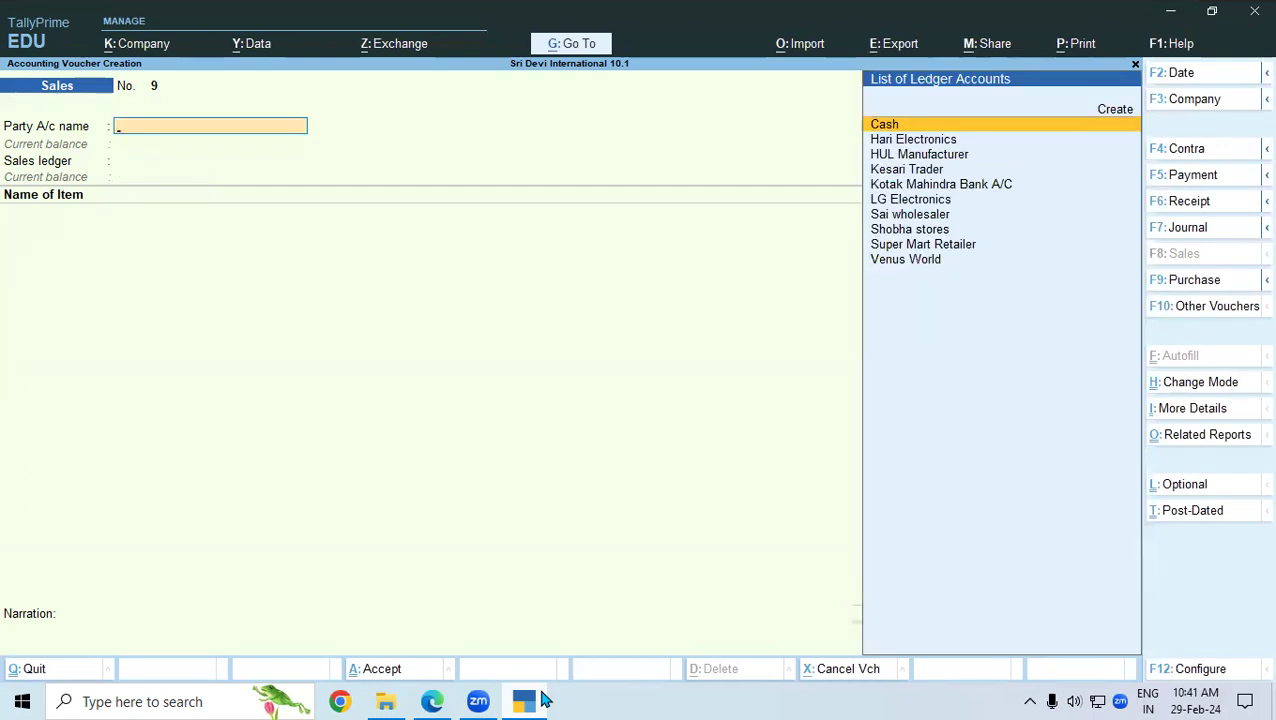
Step: Date the new sales voucher 2-7-2020 and choose Venus World as the party account
{"action": "key", "text": "F2"}
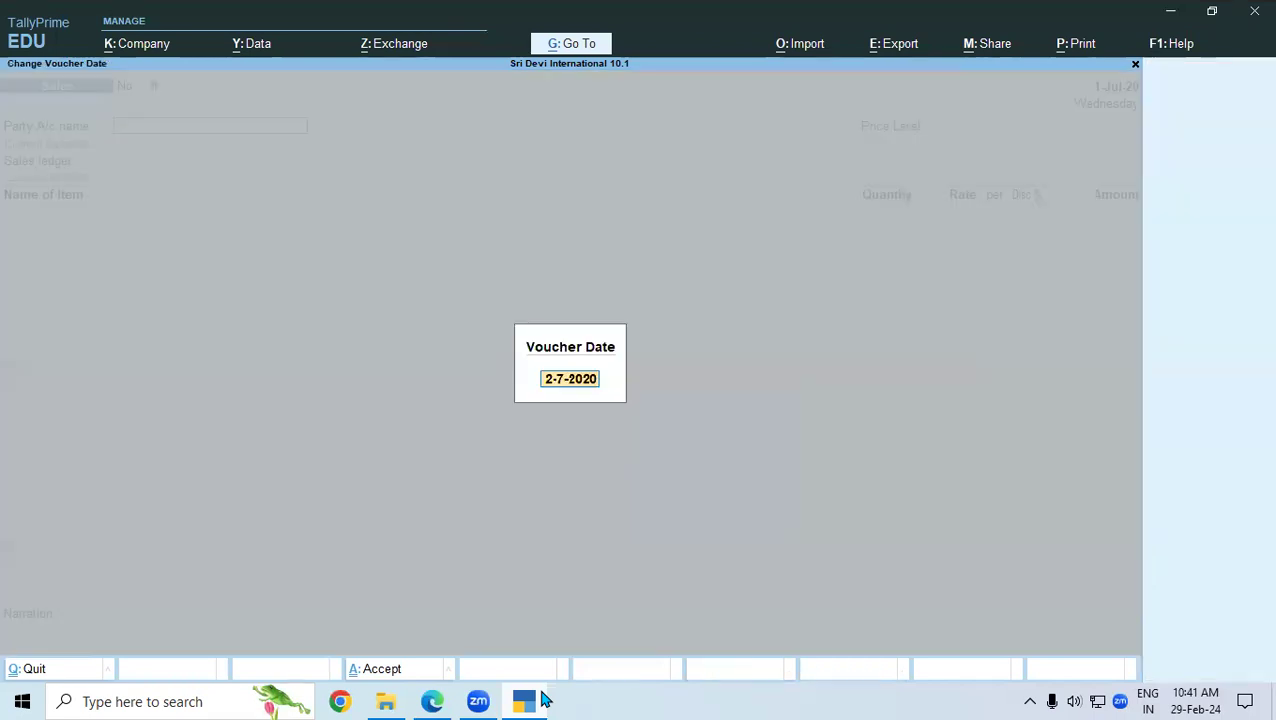
{"action": "key", "text": "Return"}
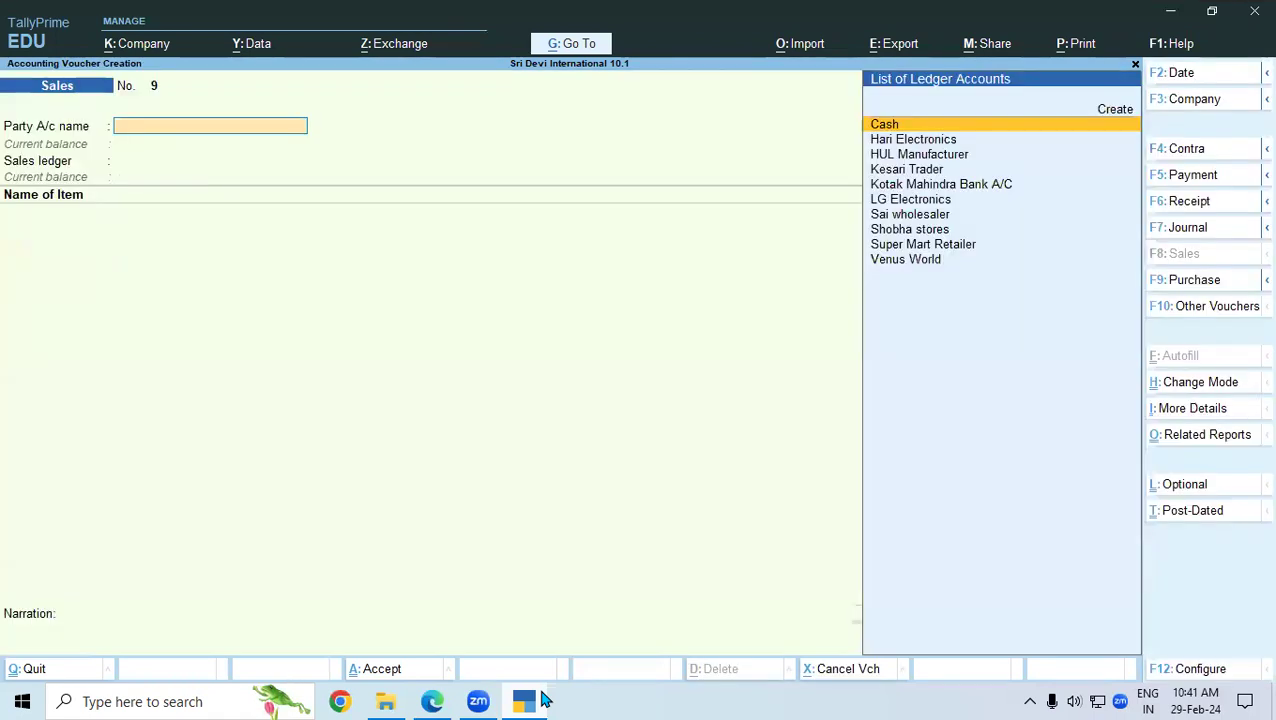
{"action": "key", "text": "Down"}
{"action": "key", "text": "Down"}
{"action": "key", "text": "Down"}
{"action": "key", "text": "Down"}
{"action": "key", "text": "Down"}
{"action": "key", "text": "Down"}
{"action": "key", "text": "Down"}
{"action": "key", "text": "Down"}
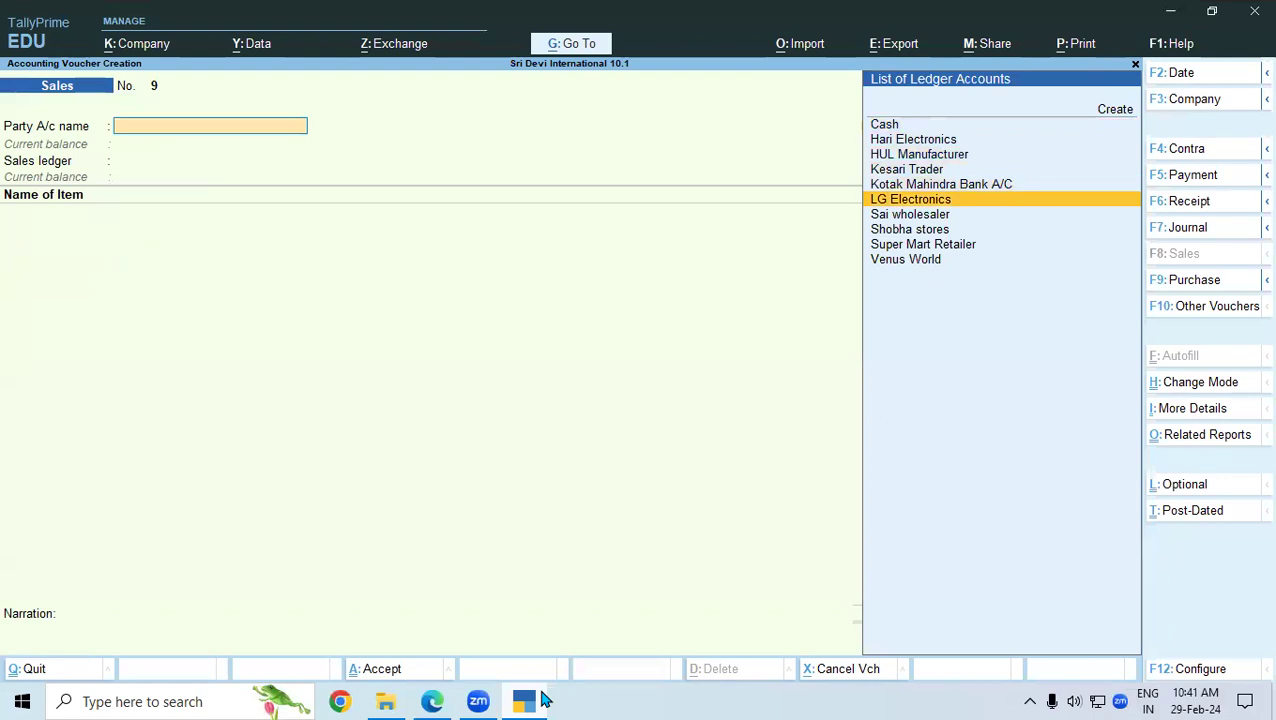
{"action": "key", "text": "Down"}
{"action": "key", "text": "Return"}
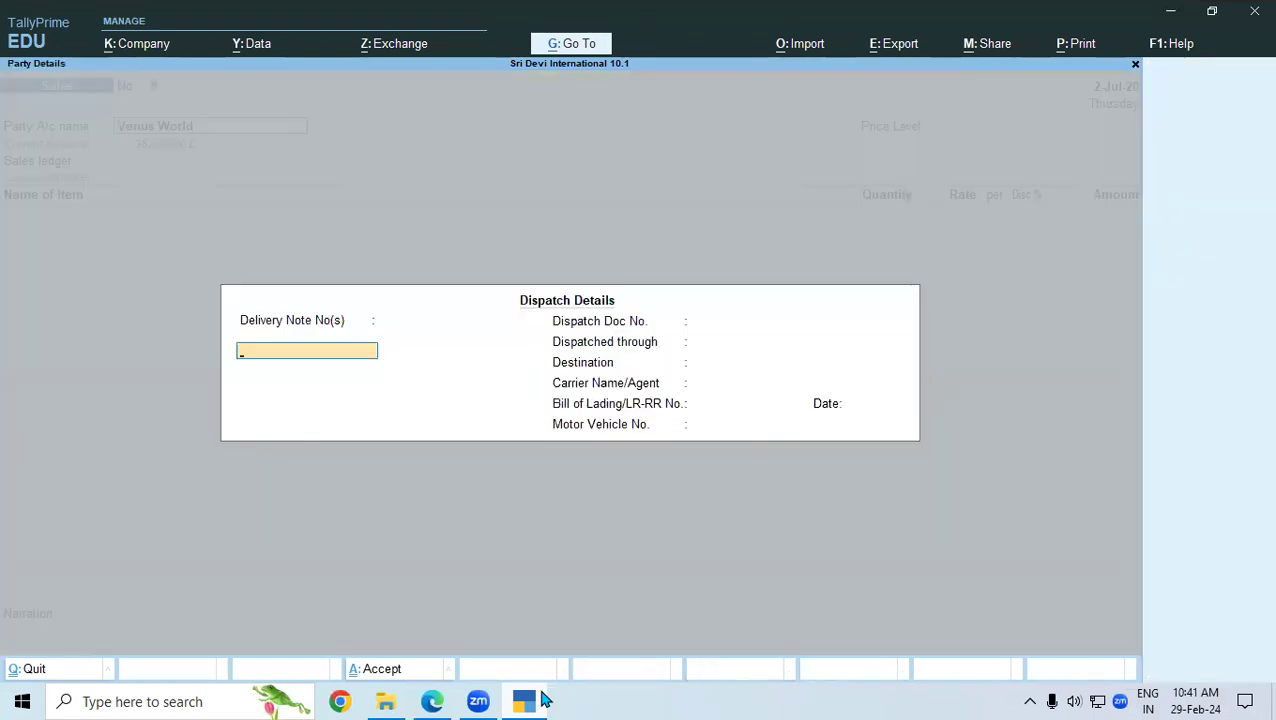
Step: Accept the default dispatch and party details, keep the price level at Not Applicable and choose Sales A/c as the sales ledger
{"action": "key", "text": "ctrl+a"}
{"action": "key", "text": "ctrl+a"}
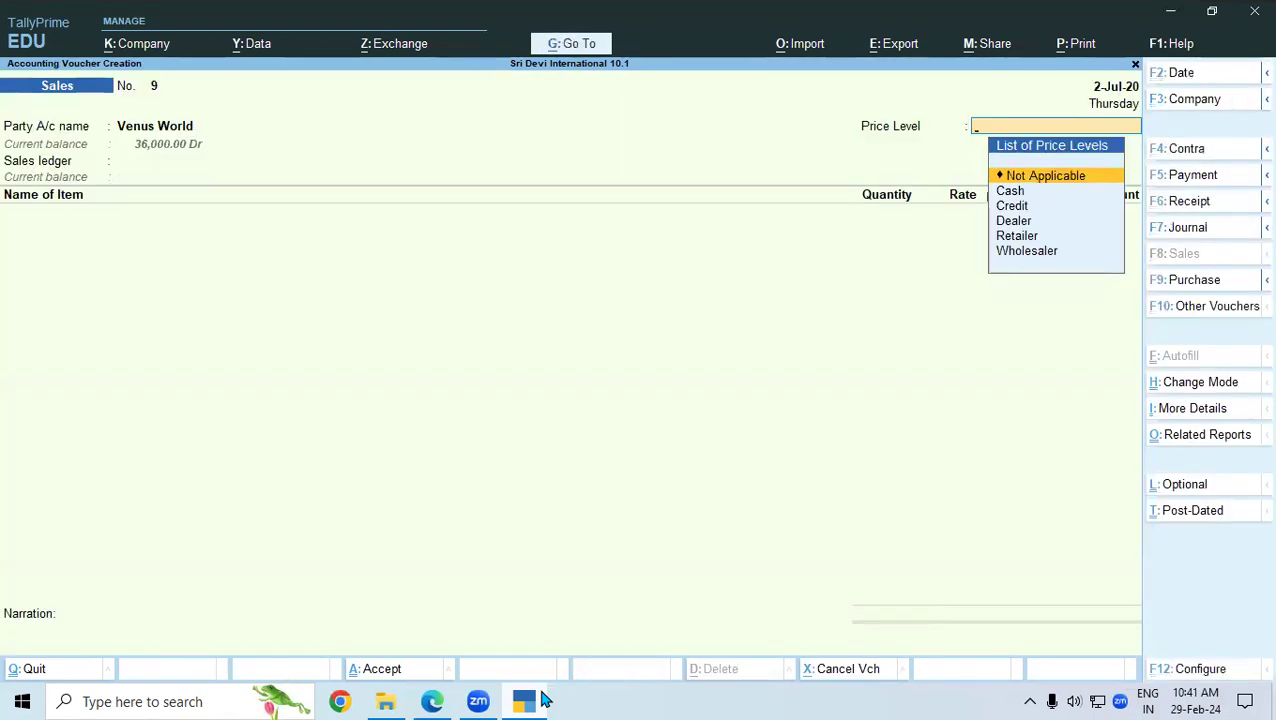
{"action": "key", "text": "Return"}
{"action": "key", "text": "Return"}
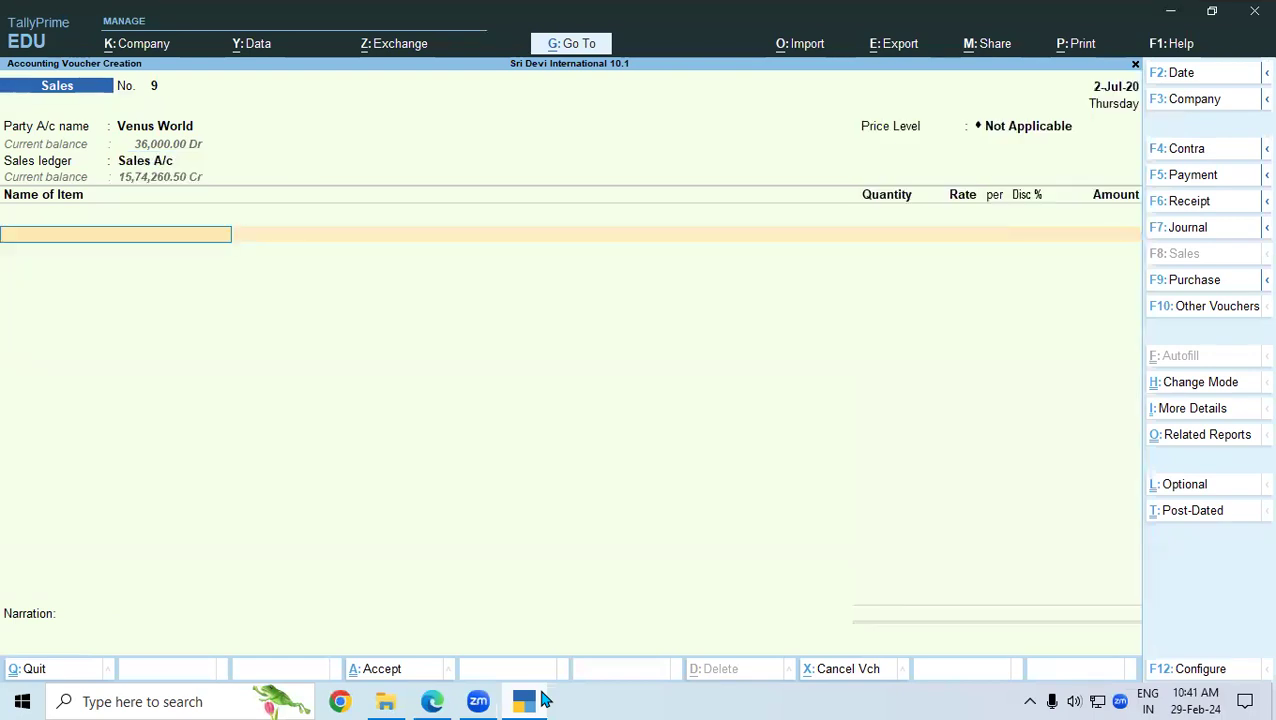
Step: Check the second sale in the lesson notes and add LG 6 Kg Top Load - WM to the voucher from the Karnataka godown
{"action": "key", "text": "Down"}
{"action": "key", "text": "Down"}
{"action": "key", "text": "Down"}
{"action": "key", "text": "Down"}
{"action": "key", "text": "Down"}
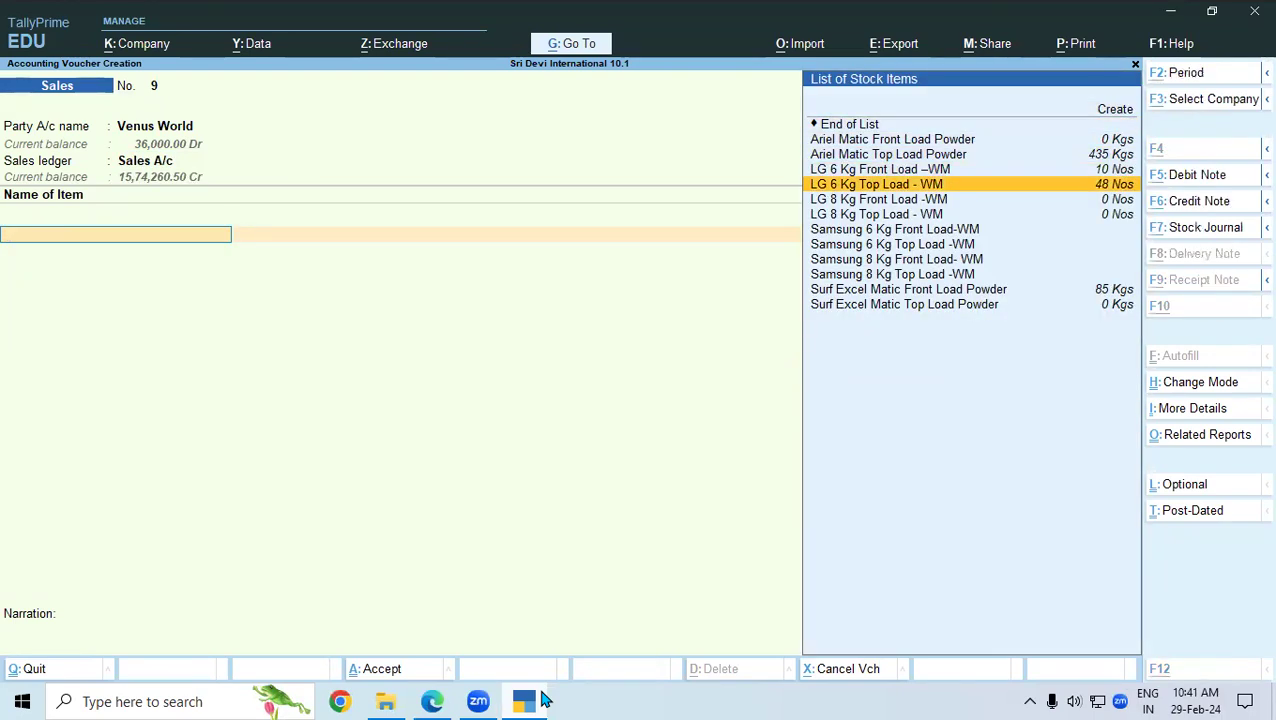
{"action": "key", "text": "alt+Tab"}
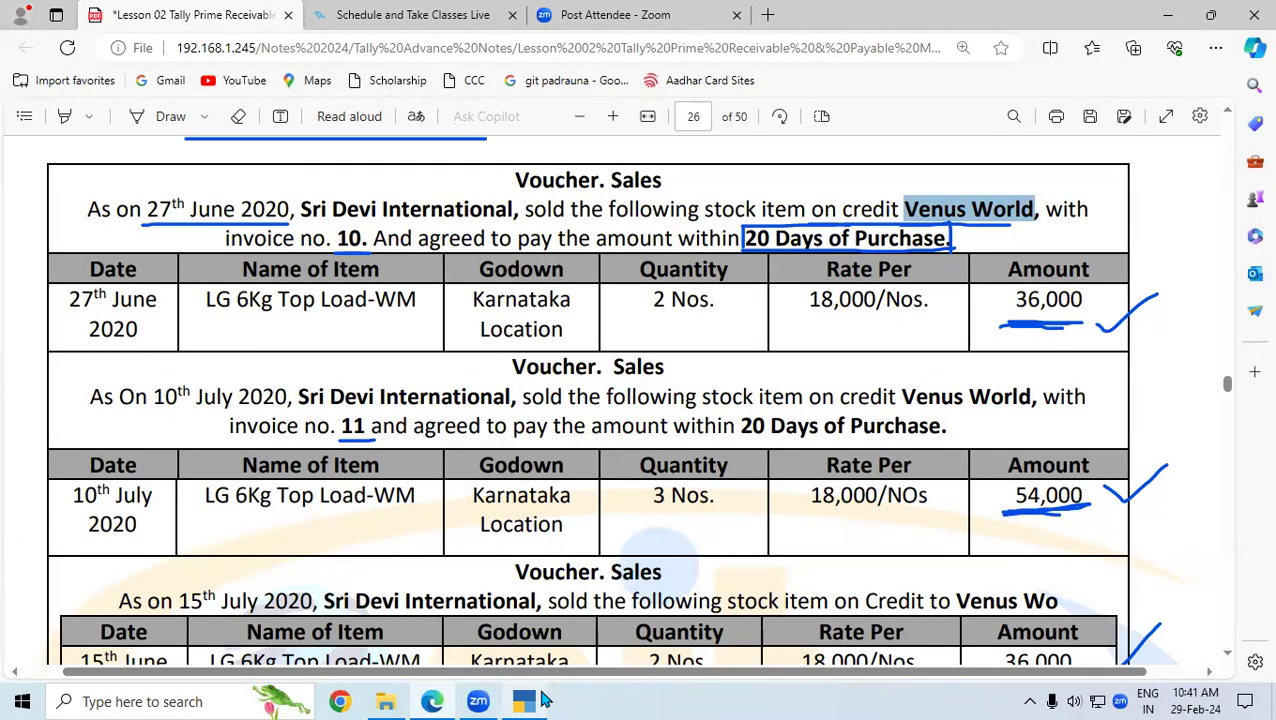
{"action": "key", "text": "alt+Tab"}
{"action": "key", "text": "Return"}
{"action": "key", "text": "Return"}
{"action": "key", "text": "Down"}
{"action": "key", "text": "Down"}
{"action": "key", "text": "Down"}
{"action": "key", "text": "Down"}
{"action": "key", "text": "Return"}
Step: Allocate 3 Nos of the washing machine at a rate of 18,000 and end the item list
{"action": "type", "text": "3"}
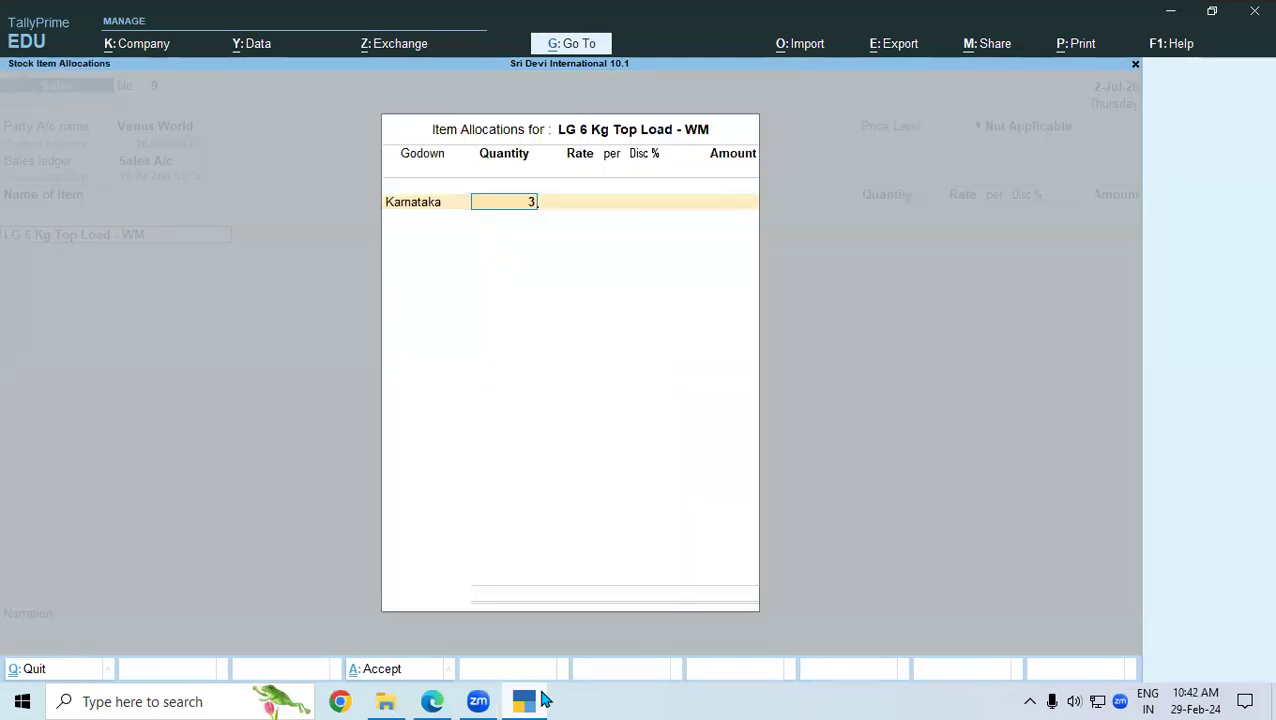
{"action": "key", "text": "Return"}
{"action": "type", "text": "18,000"}
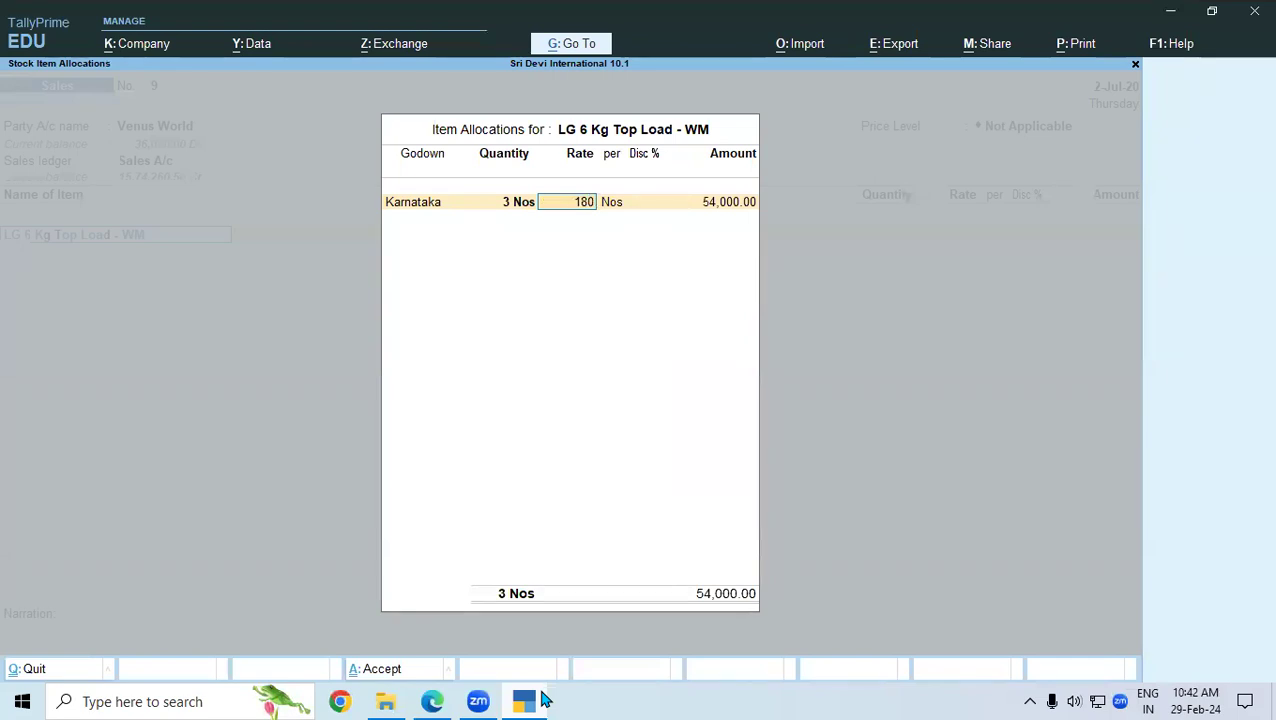
{"action": "key", "text": "Return"}
{"action": "key", "text": "Return"}
{"action": "key", "text": "Return"}
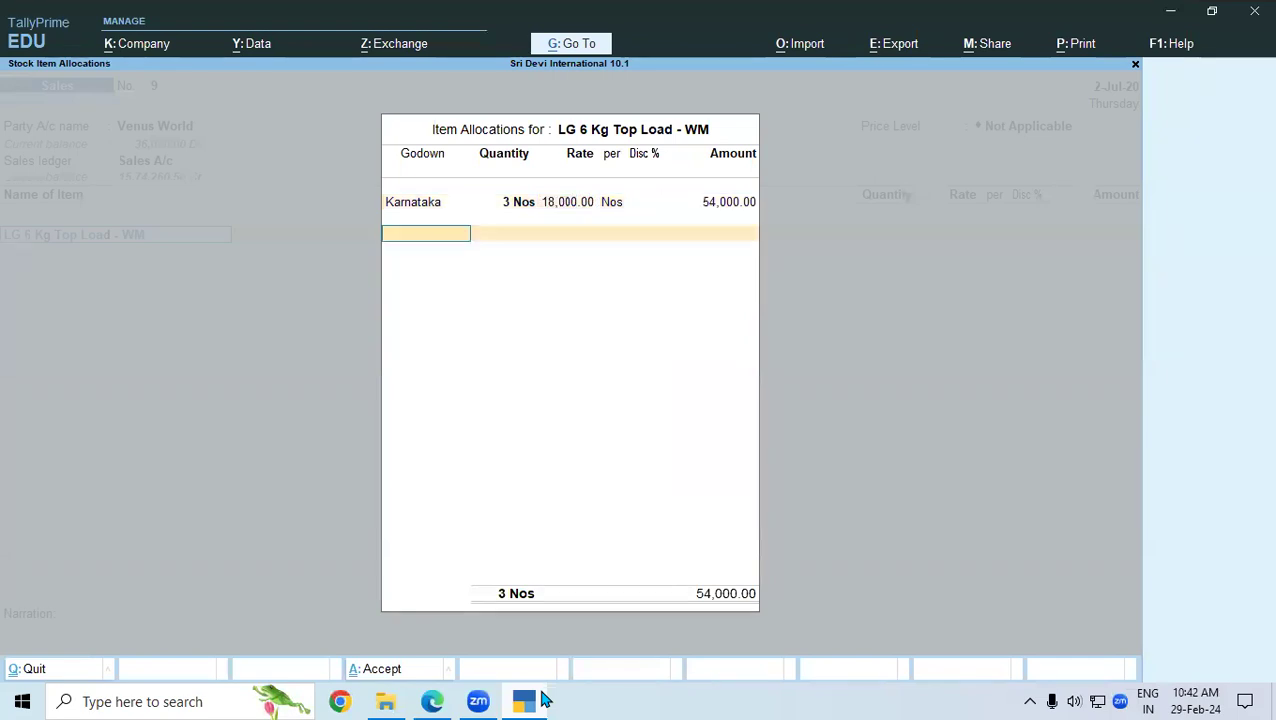
{"action": "key", "text": "Return"}
{"action": "key", "text": "Return"}
{"action": "key", "text": "Return"}
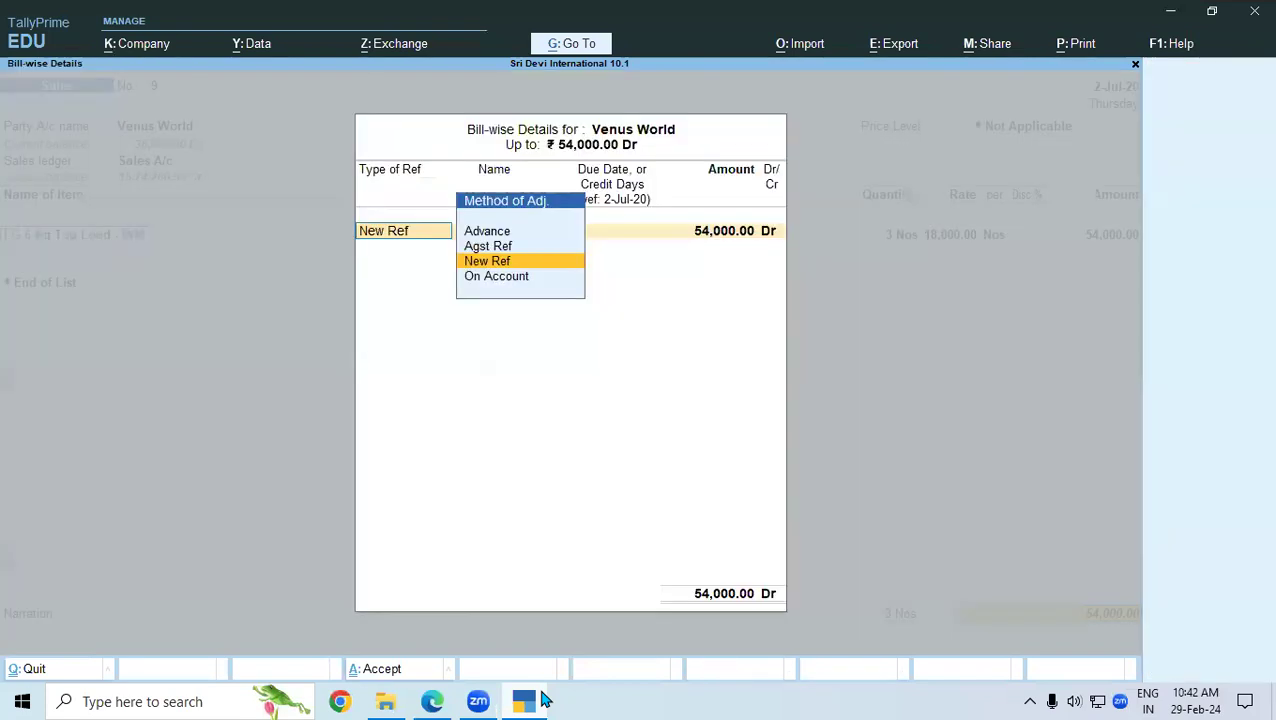
Step: Record the 54,000.00 Dr under New Ref 9 without a credit period, leave the narration empty and save the voucher
{"action": "key", "text": "Return"}
{"action": "key", "text": "Return"}
{"action": "key", "text": "Return"}
{"action": "key", "text": "Return"}
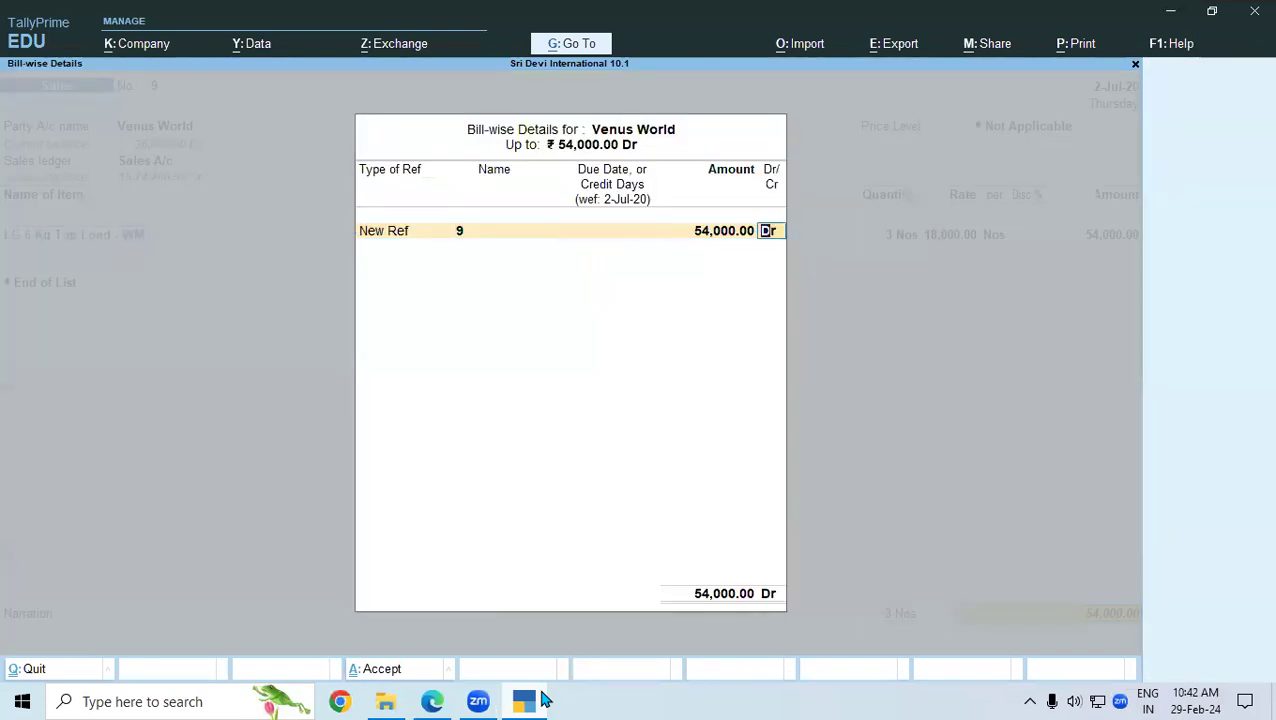
{"action": "key", "text": "Return"}
{"action": "key", "text": "Return"}
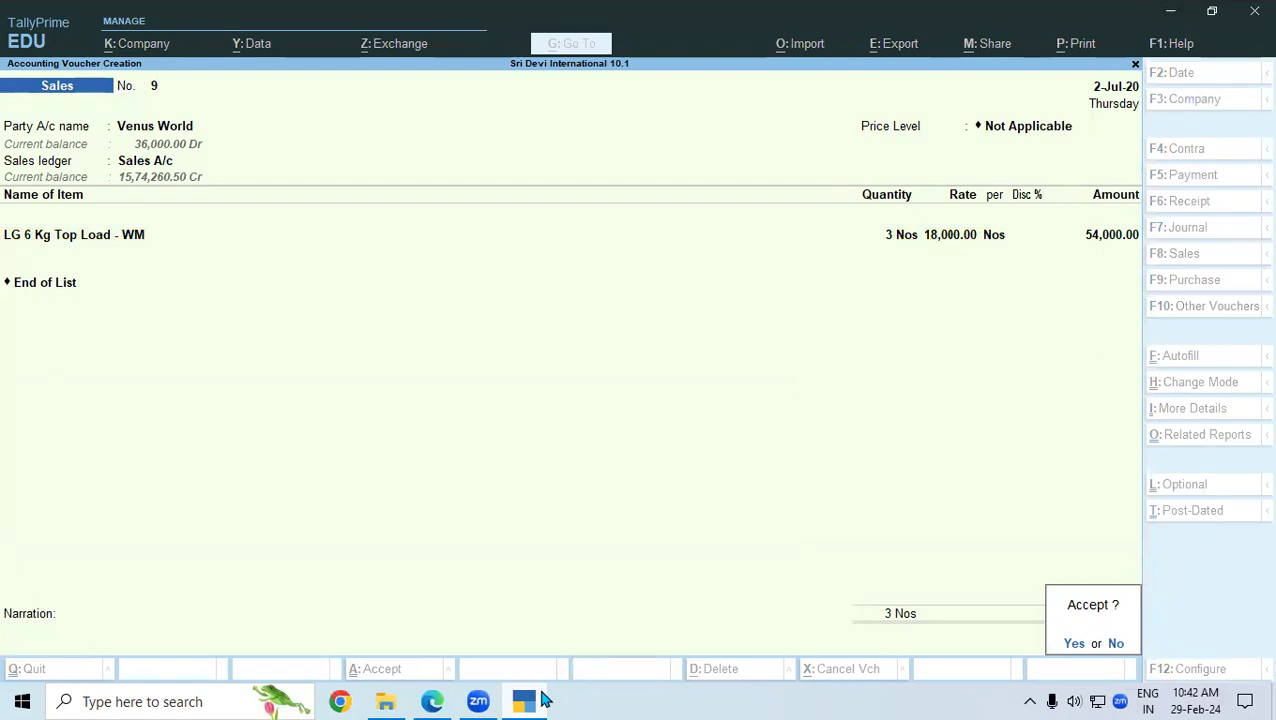
{"action": "key", "text": "y"}
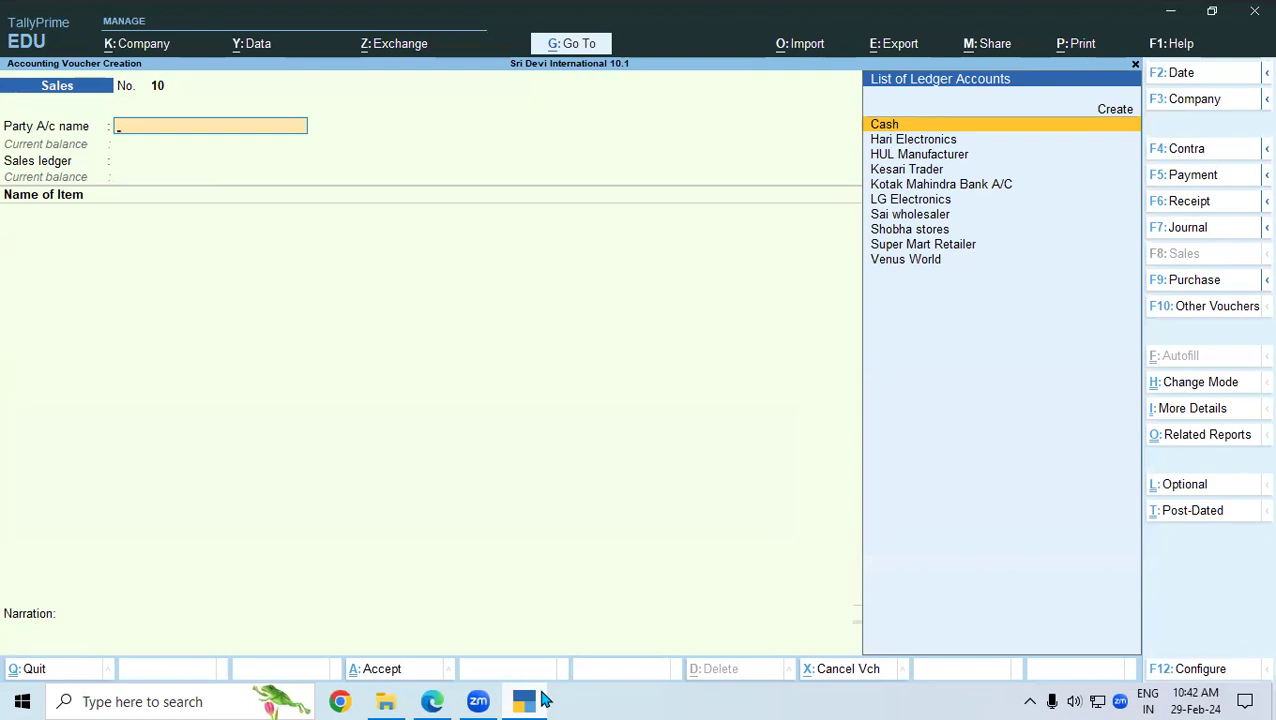
Step: Date the third sales voucher 31-7-2020 and choose Venus World as the party account
{"action": "key", "text": "F2"}
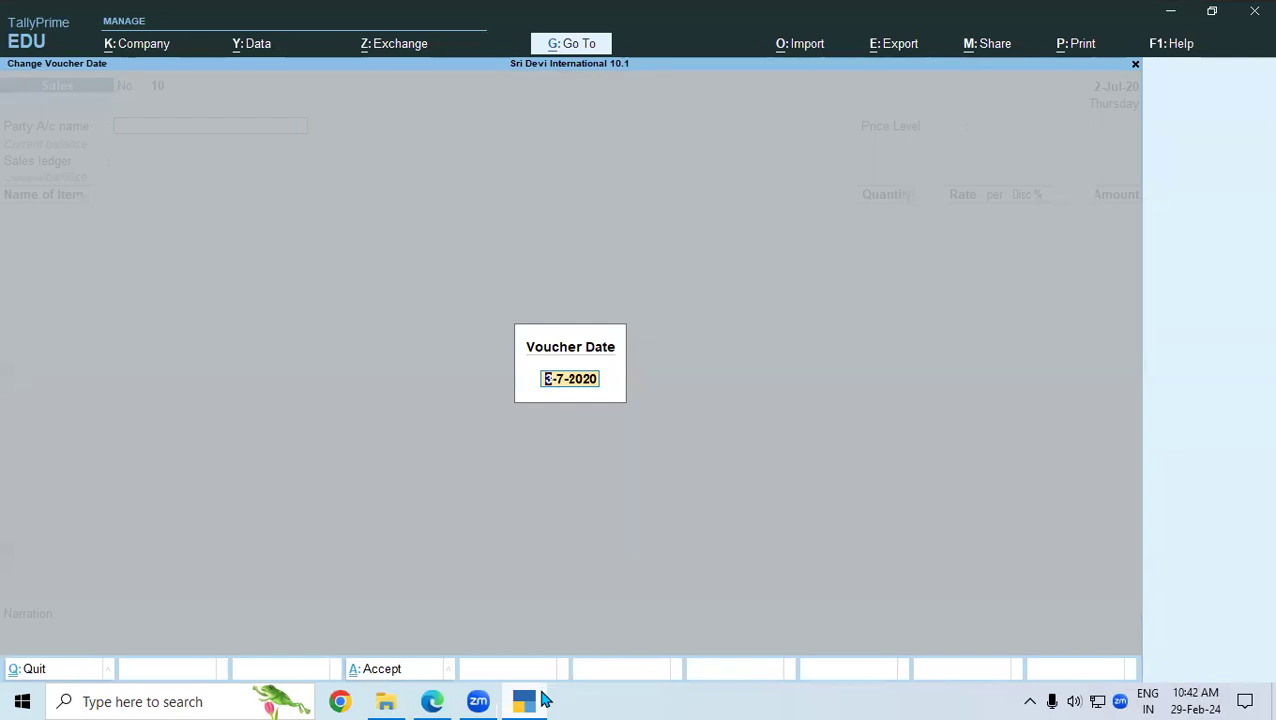
{"action": "type", "text": "31-7"}
{"action": "key", "text": "Return"}
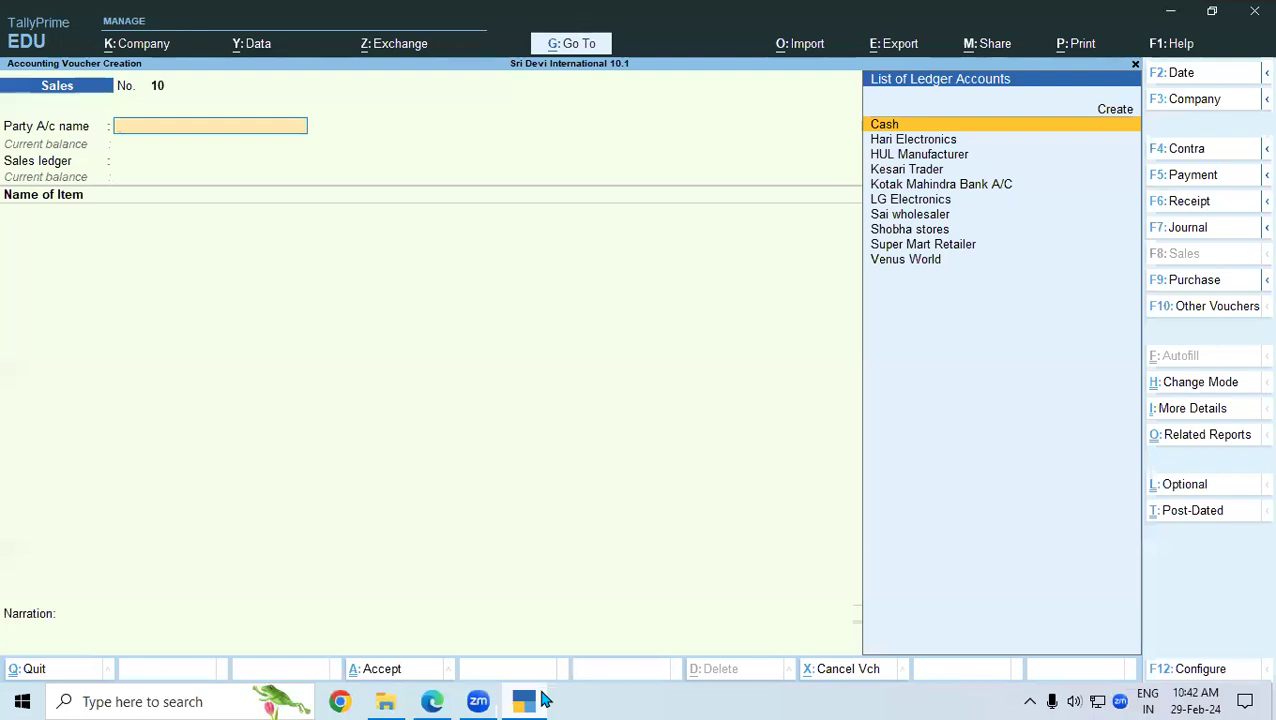
{"action": "key", "text": "Down"}
{"action": "key", "text": "Down"}
{"action": "key", "text": "Down"}
{"action": "key", "text": "Down"}
{"action": "key", "text": "Down"}
{"action": "key", "text": "Down"}
{"action": "key", "text": "Down"}
{"action": "key", "text": "Down"}
{"action": "key", "text": "Down"}
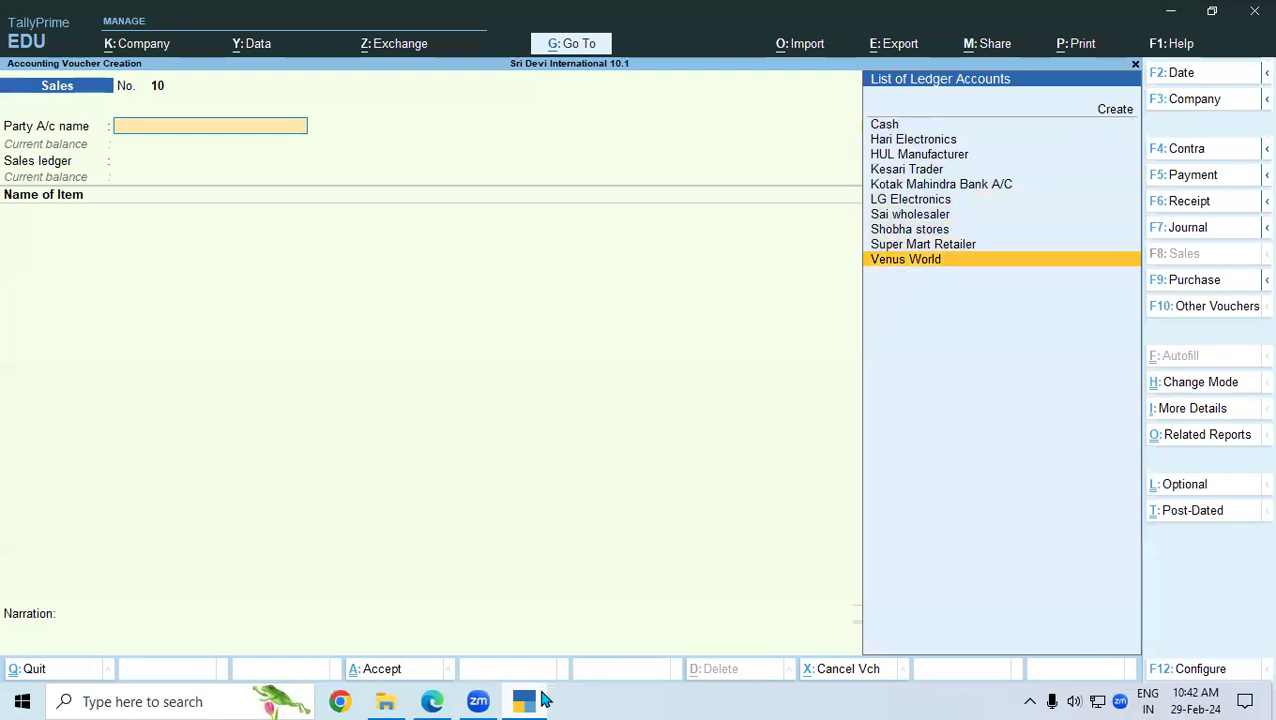
{"action": "key", "text": "Return"}
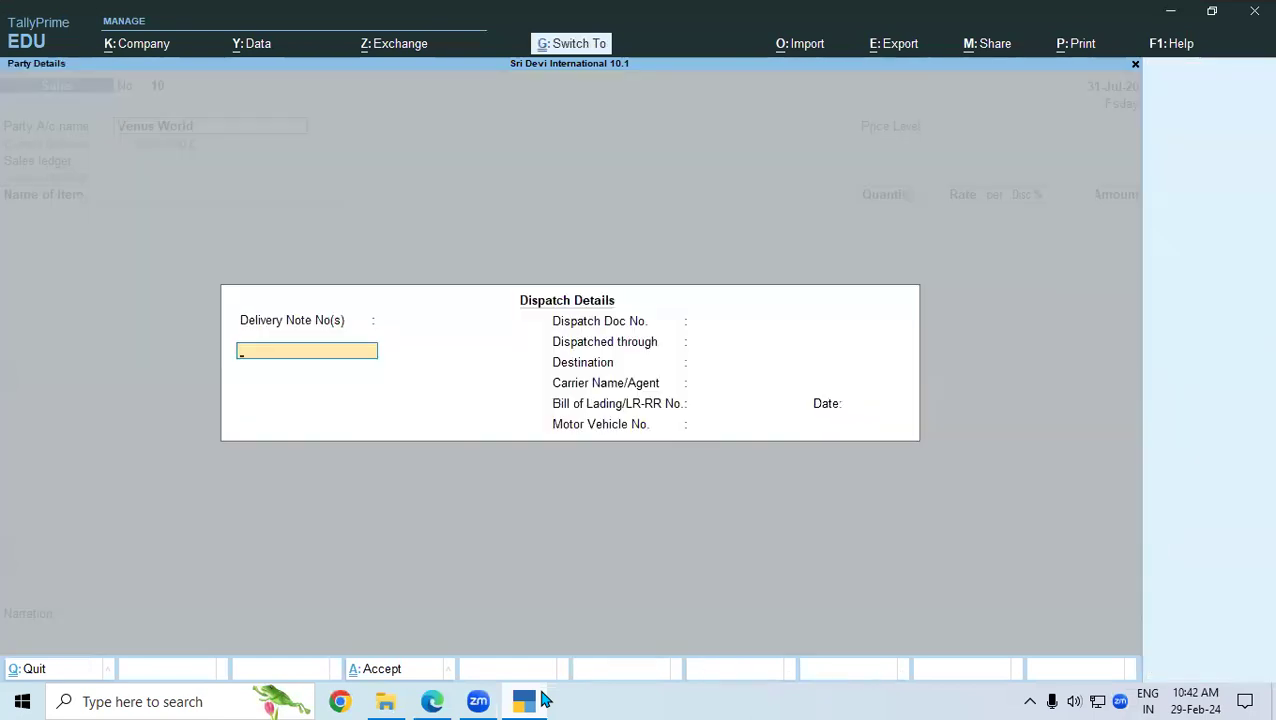
Step: Accept the voucher's default dispatch and party details, the Not Applicable price level and Sales A/c as the sales ledger
{"action": "key", "text": "ctrl+a"}
{"action": "key", "text": "ctrl+a"}
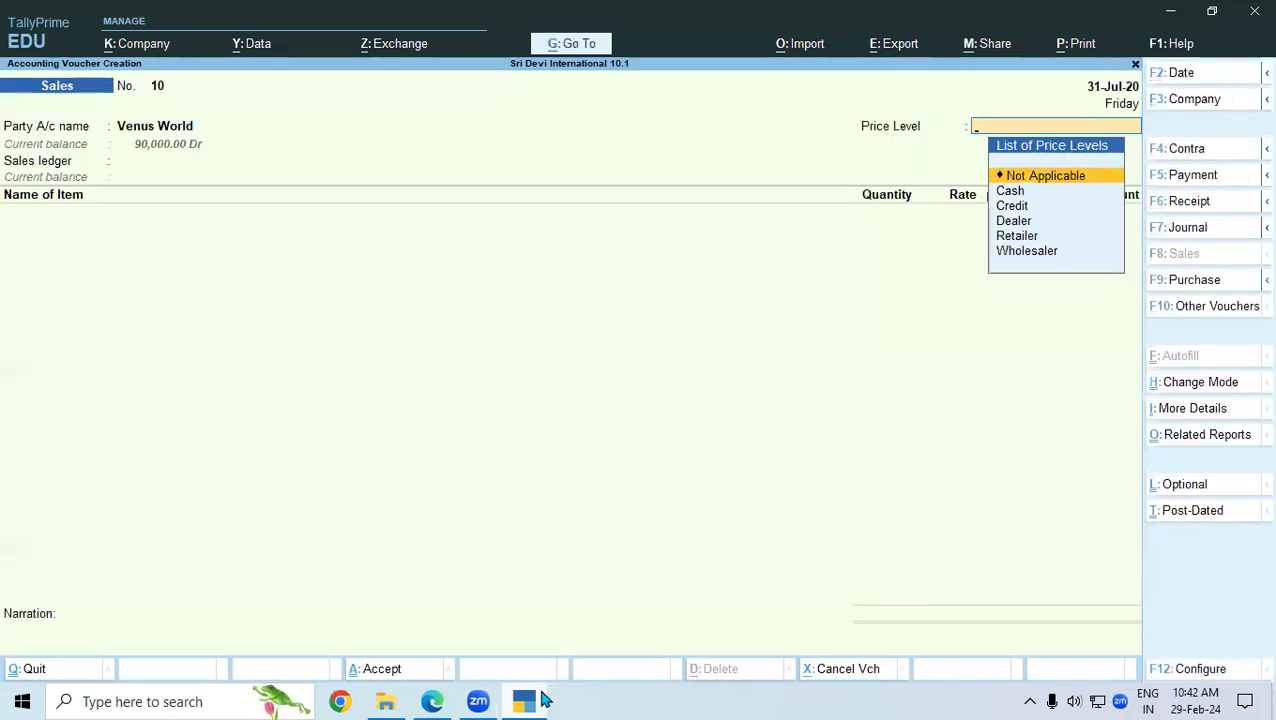
{"action": "key", "text": "Return"}
{"action": "key", "text": "Return"}
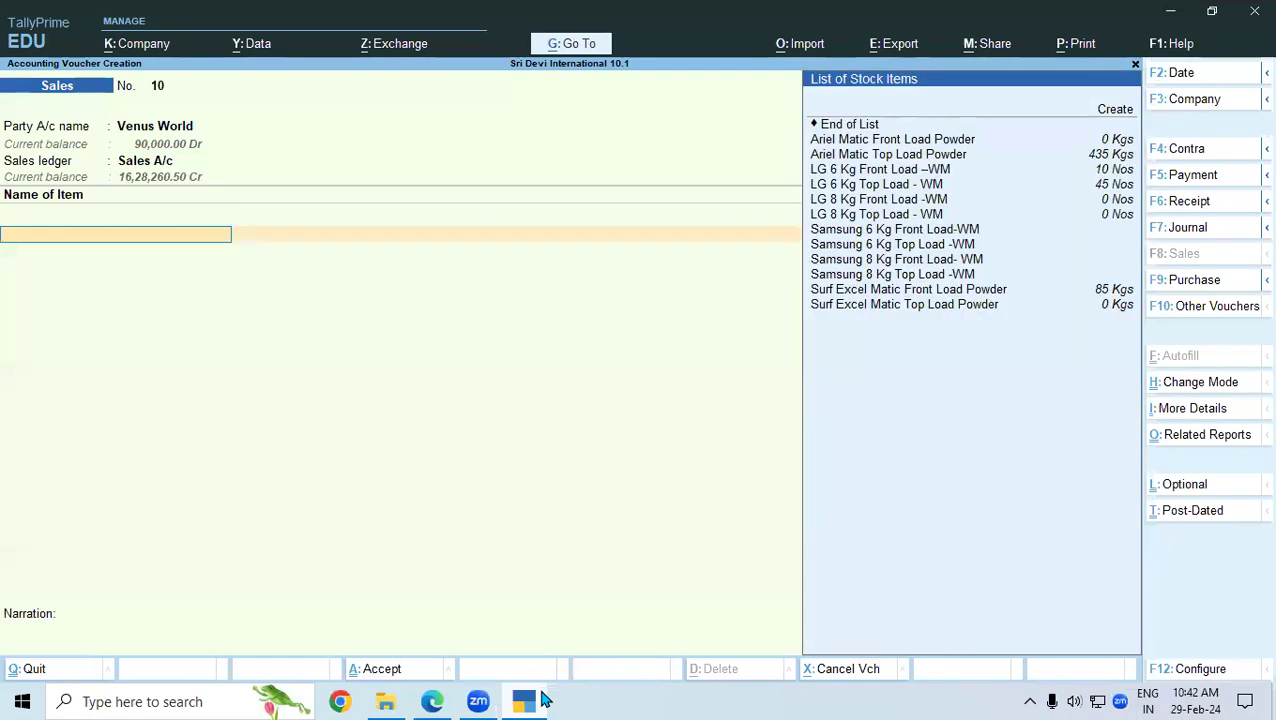
Step: Check the item, godown, quantity and rate of the third Venus World sale in the lesson notes
{"action": "key", "text": "alt+Tab"}
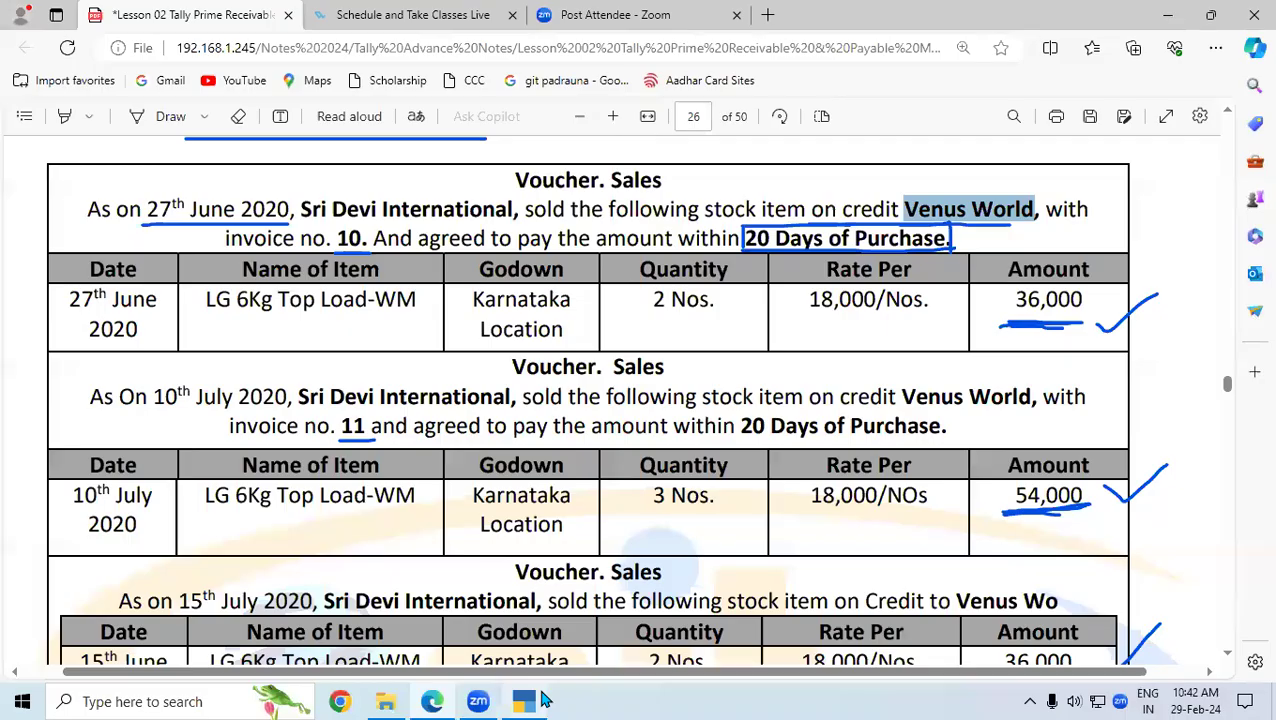
{"action": "key", "text": "Down"}
{"action": "key", "text": "Down"}
{"action": "key", "text": "Down"}
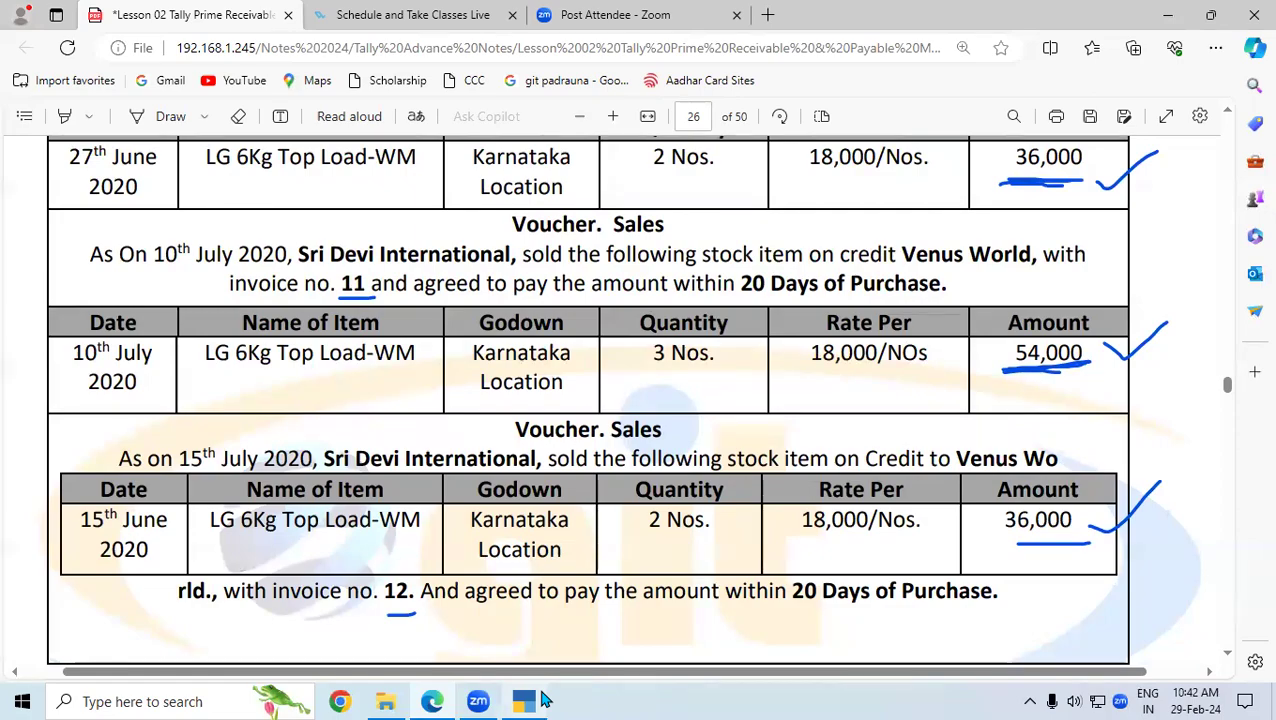
{"action": "key", "text": "alt+Tab"}
{"action": "key", "text": "Down"}
{"action": "key", "text": "Down"}
{"action": "key", "text": "Down"}
{"action": "key", "text": "Down"}
{"action": "key", "text": "Down"}
{"action": "key", "text": "Down"}
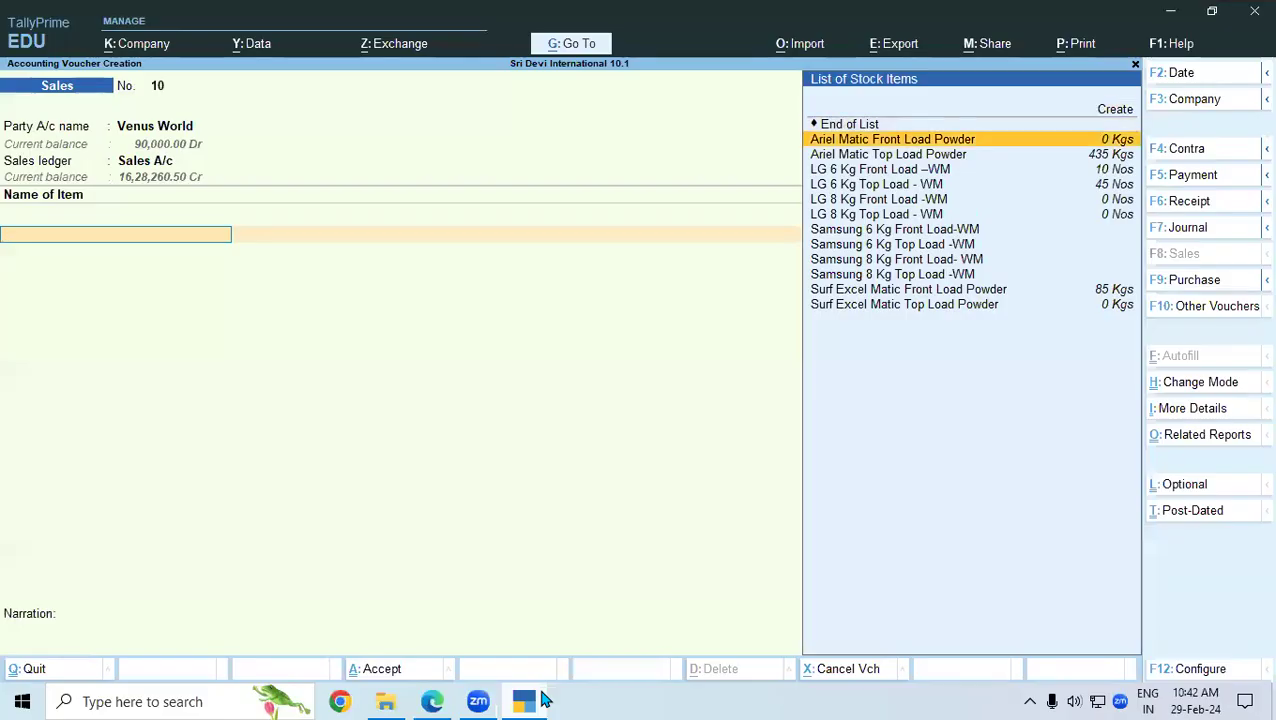
{"action": "key", "text": "Down"}
{"action": "key", "text": "Down"}
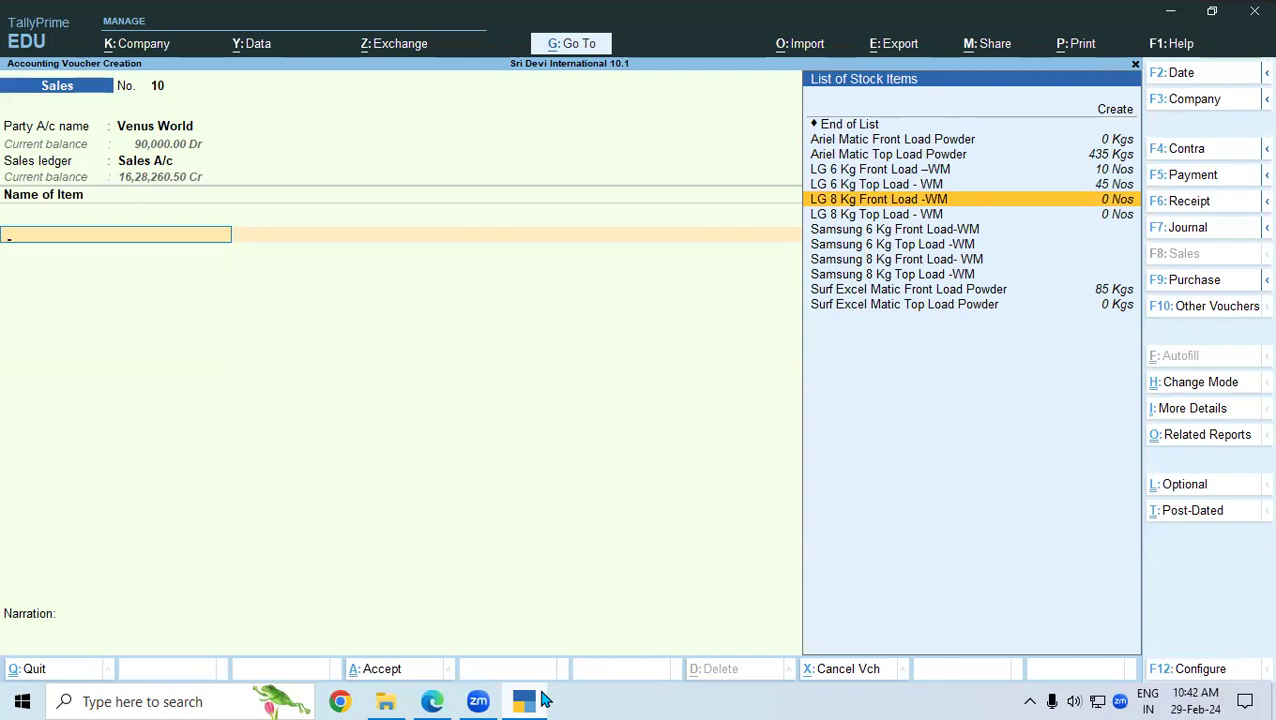
{"action": "key", "text": "Up"}
{"action": "key", "text": "Up"}
{"action": "key", "text": "Up"}
{"action": "key", "text": "Up"}
{"action": "key", "text": "Up"}
Step: Open the Venus World ledger from the voucher's party field, review its bill-by-bill and default credit period settings, and leave it without saving
{"action": "key", "text": "BackSpace"}
{"action": "key", "text": "BackSpace"}
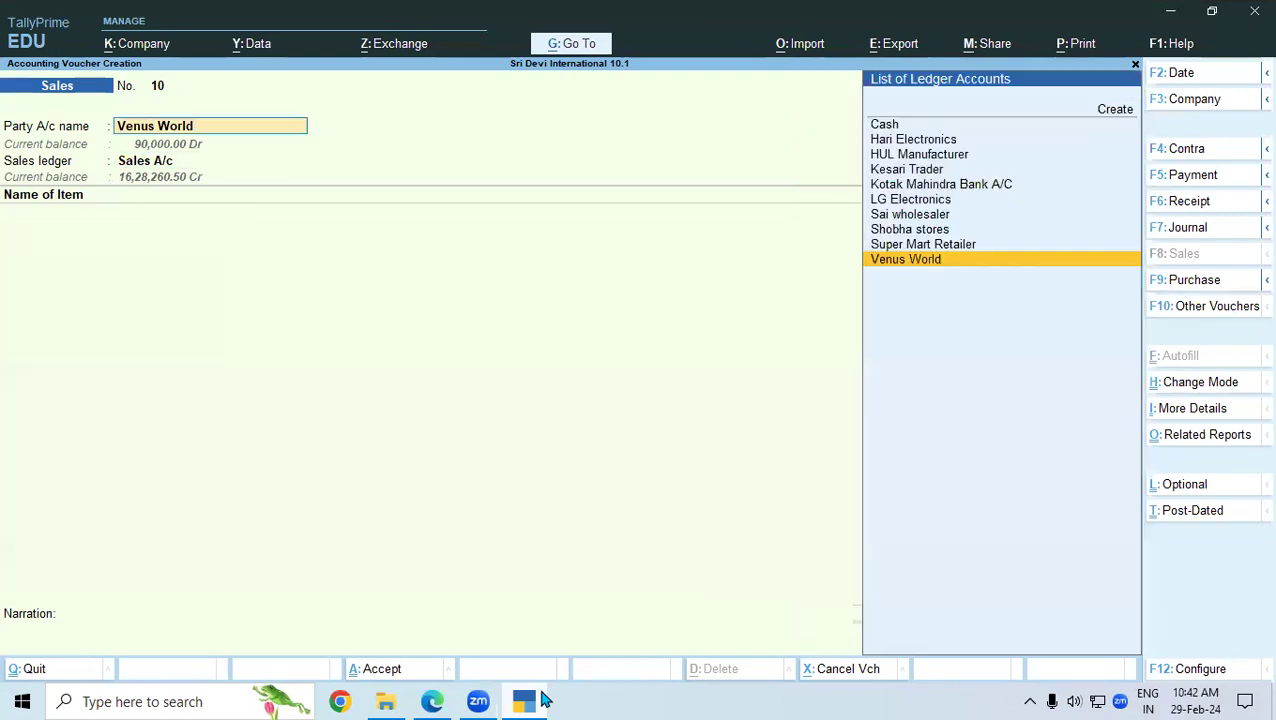
{"action": "key", "text": "ctrl+Return"}
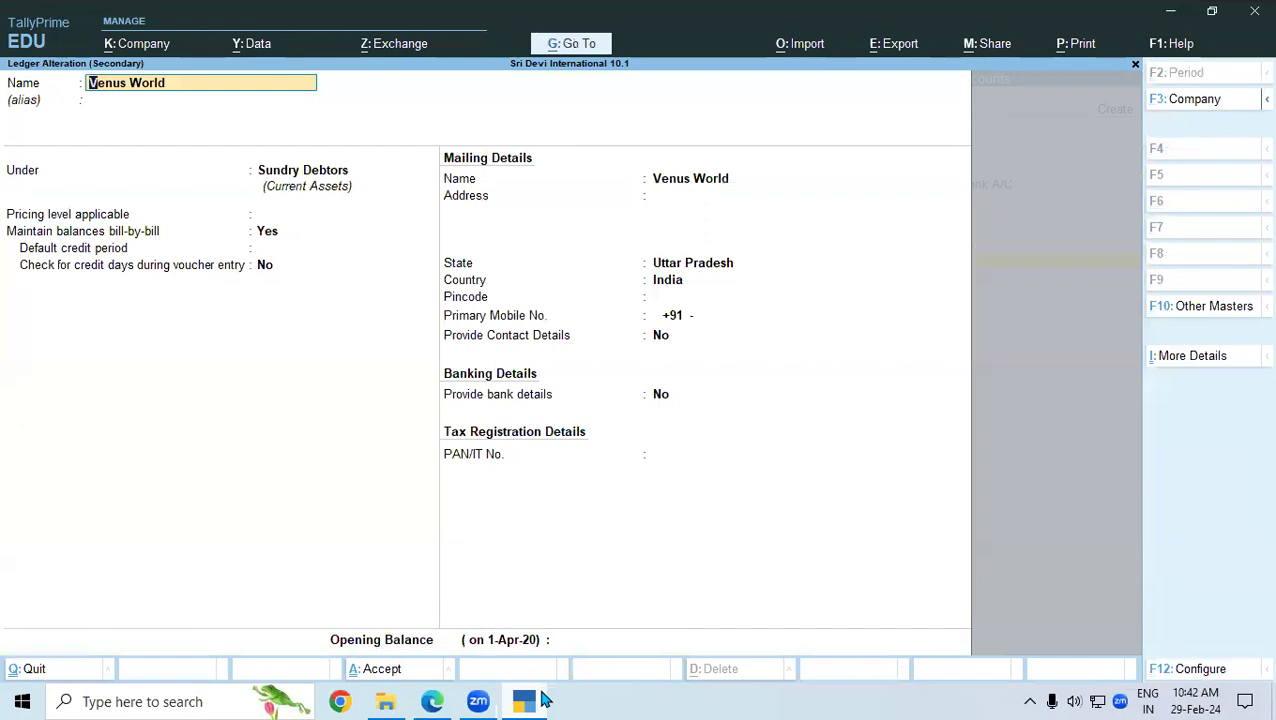
{"action": "key", "text": "Return"}
{"action": "key", "text": "Return"}
{"action": "key", "text": "Return"}
{"action": "key", "text": "Return"}
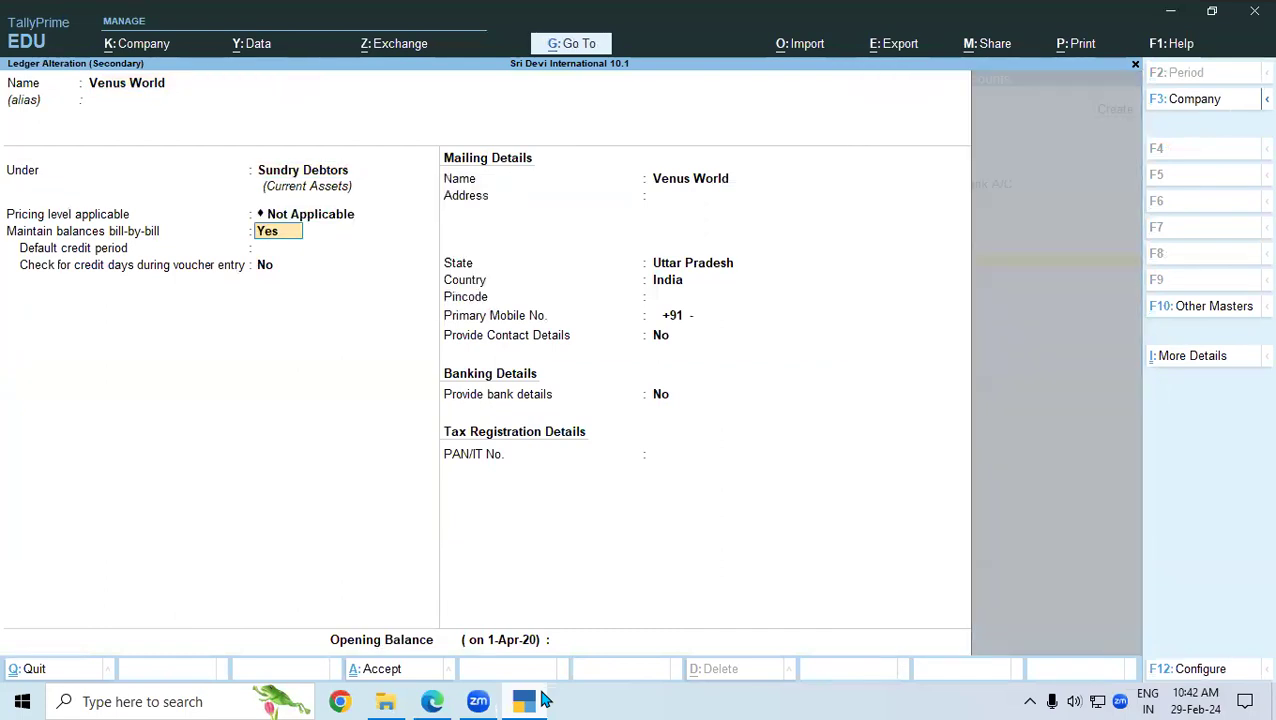
{"action": "key", "text": "Return"}
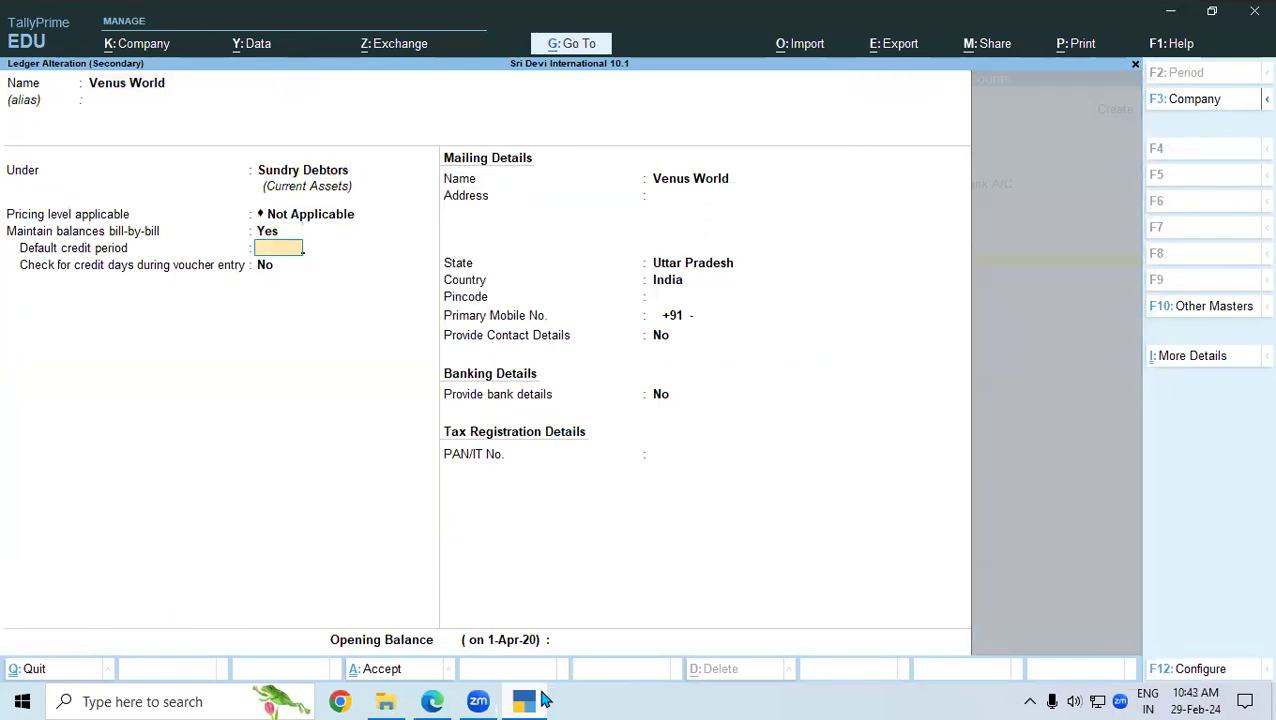
{"action": "key", "text": "Escape"}
{"action": "key", "text": "Return"}
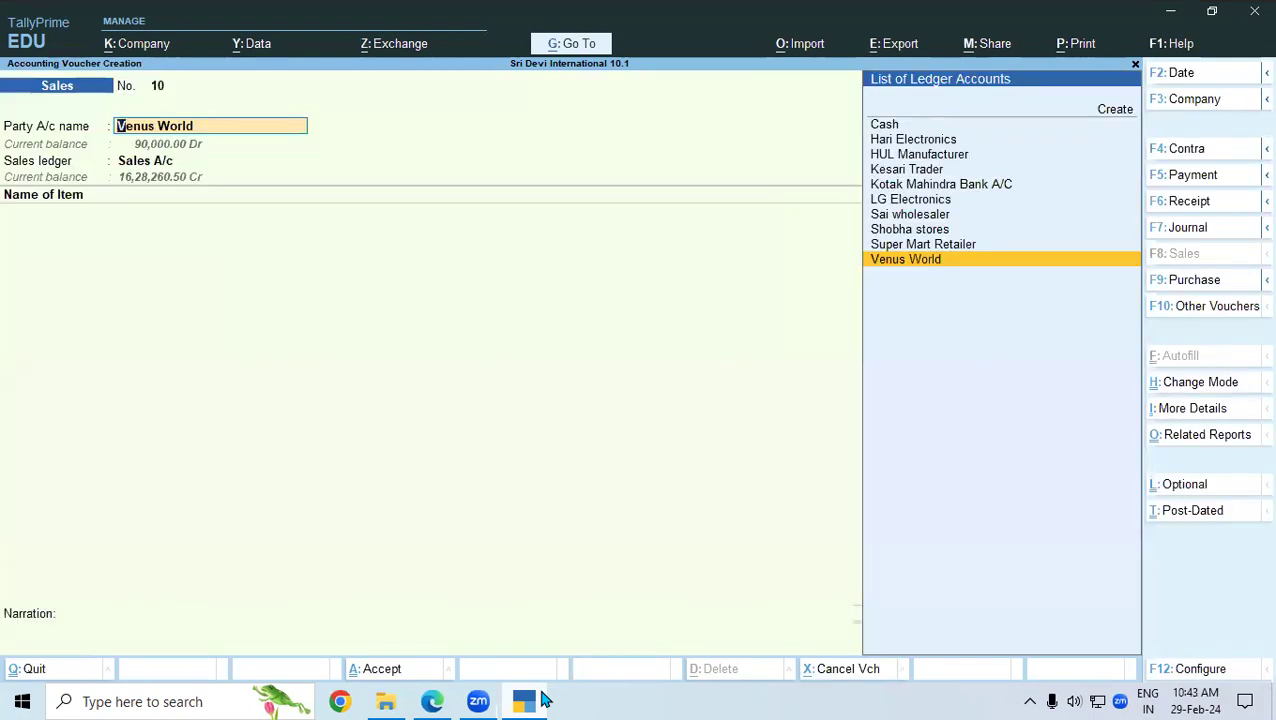
Step: Keep Venus World as the party account and accept its default dispatch and party details again
{"action": "key", "text": "Return"}
{"action": "key", "text": "Return"}
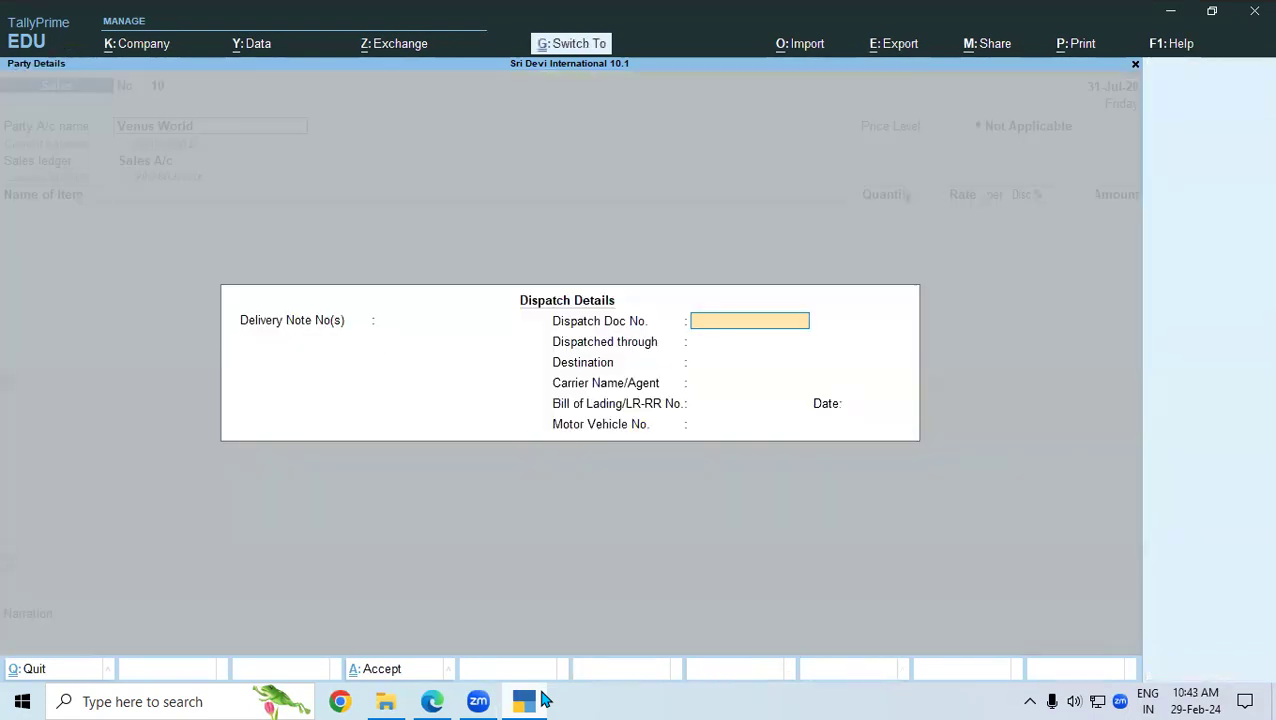
{"action": "key", "text": "ctrl+a"}
{"action": "key", "text": "Return"}
{"action": "key", "text": "Return"}
{"action": "key", "text": "ctrl+a"}
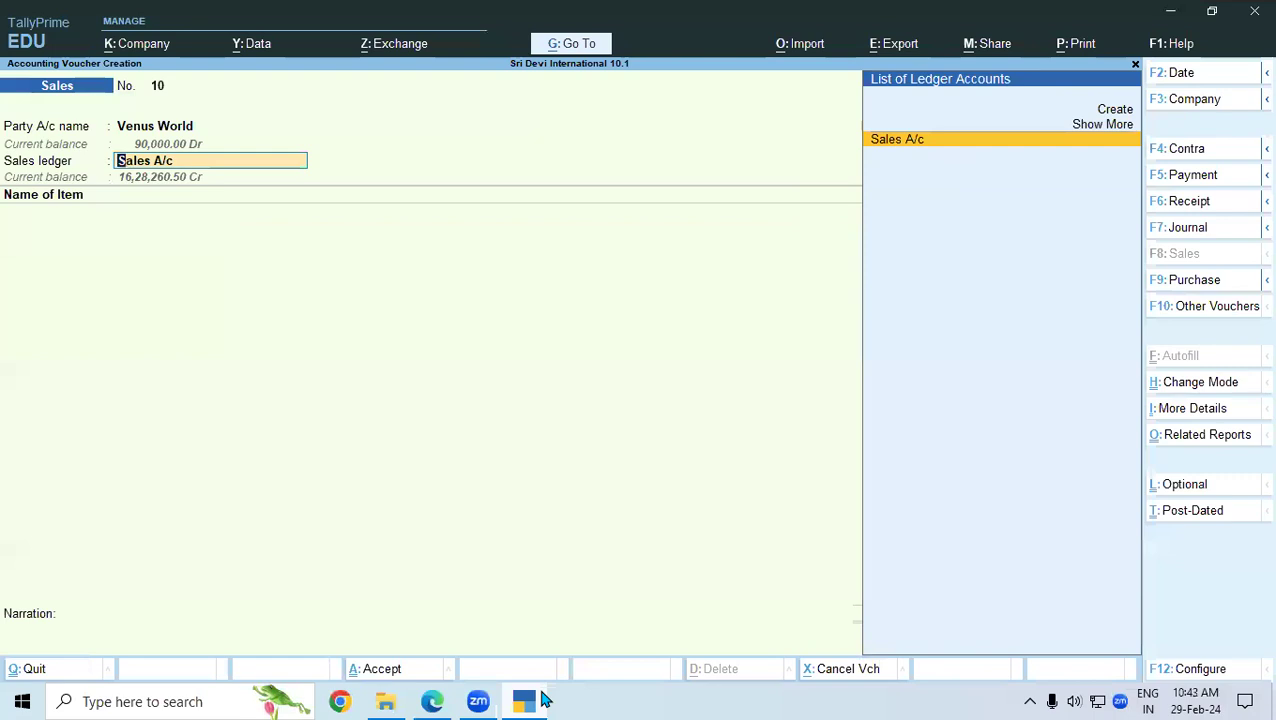
Step: Keep Sales A/c as the sales ledger and choose LG 6 Kg Top Load - WM as the stock item
{"action": "key", "text": "Return"}
{"action": "key", "text": "Down"}
{"action": "key", "text": "Down"}
{"action": "key", "text": "Down"}
{"action": "key", "text": "Down"}
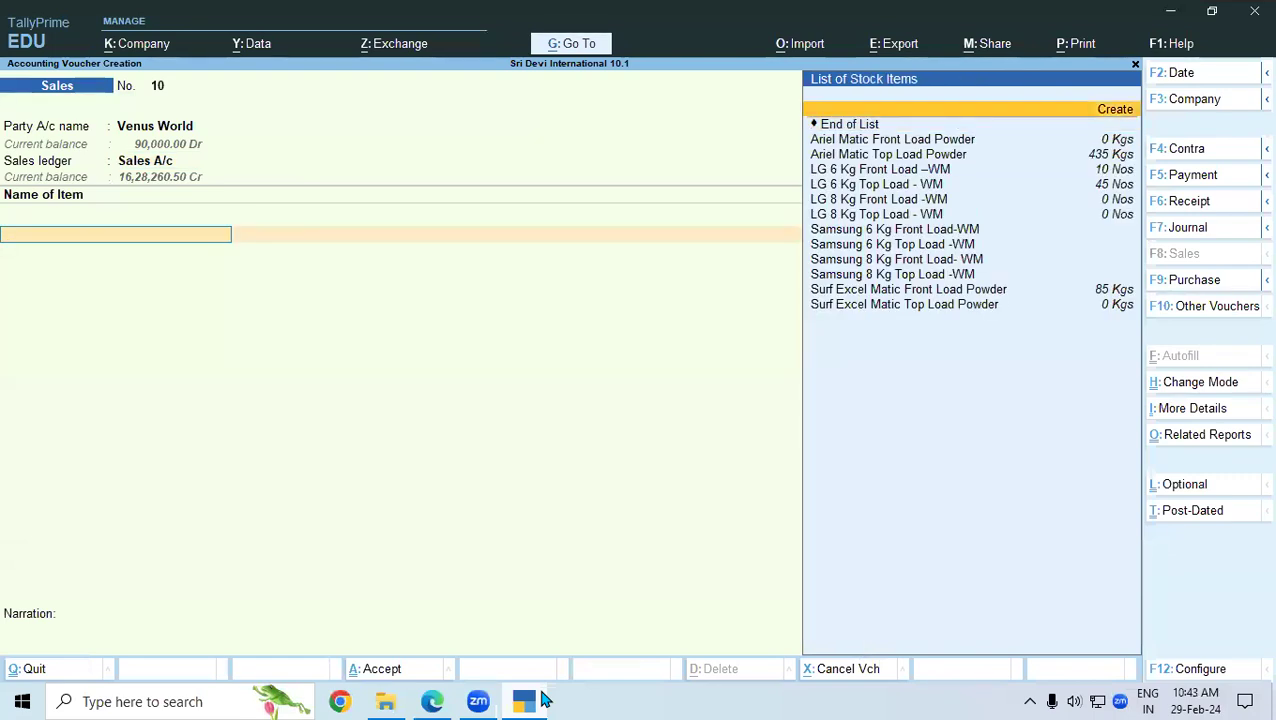
{"action": "key", "text": "Return"}
{"action": "key", "text": "Return"}
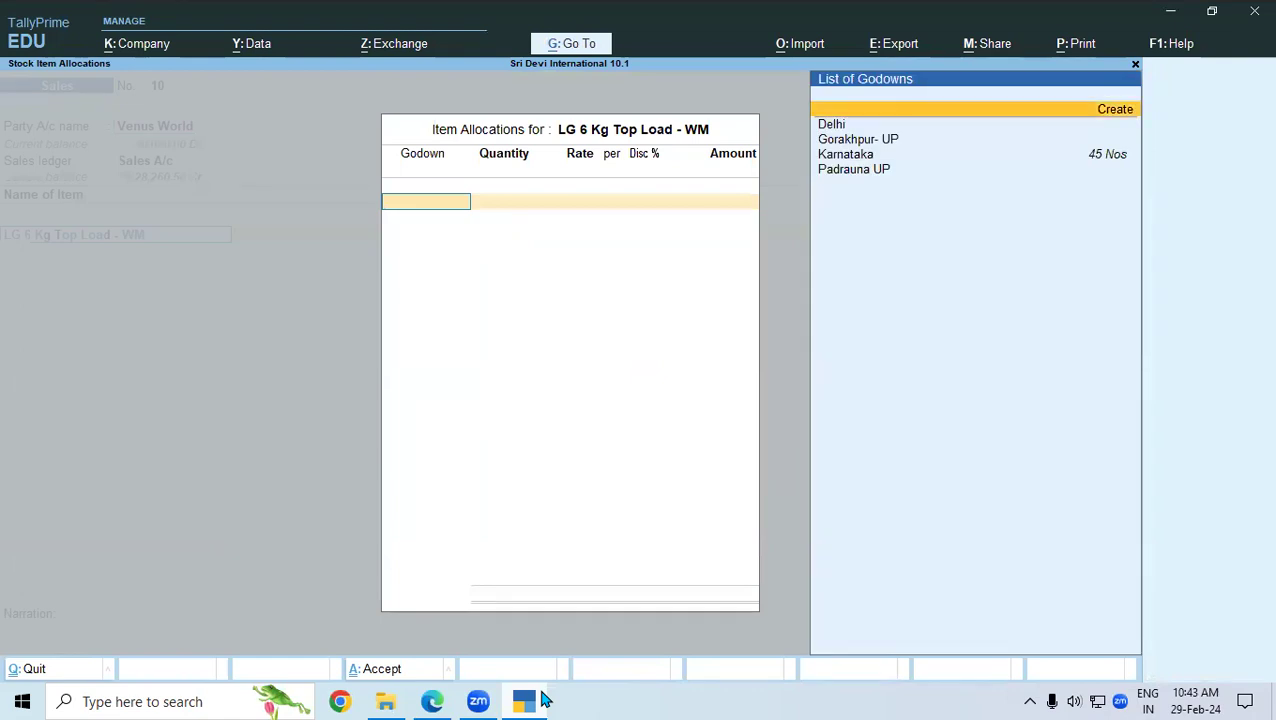
Step: Allocate 2 Nos of the item from the Karnataka godown at 18,000.00 each, checking the quantity against the lesson notes, and end the item list
{"action": "key", "text": "Down"}
{"action": "key", "text": "Down"}
{"action": "key", "text": "Down"}
{"action": "key", "text": "Return"}
{"action": "type", "text": "3"}
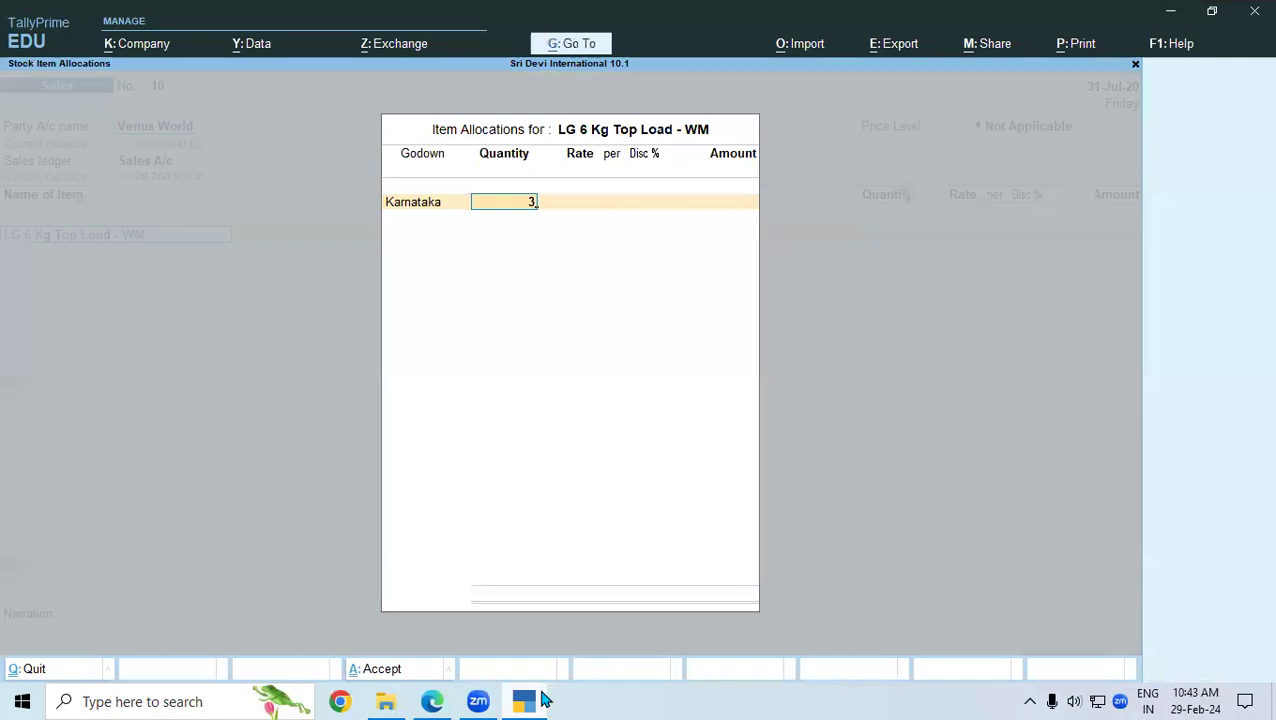
{"action": "left_click", "coordinate": [545, 700]}
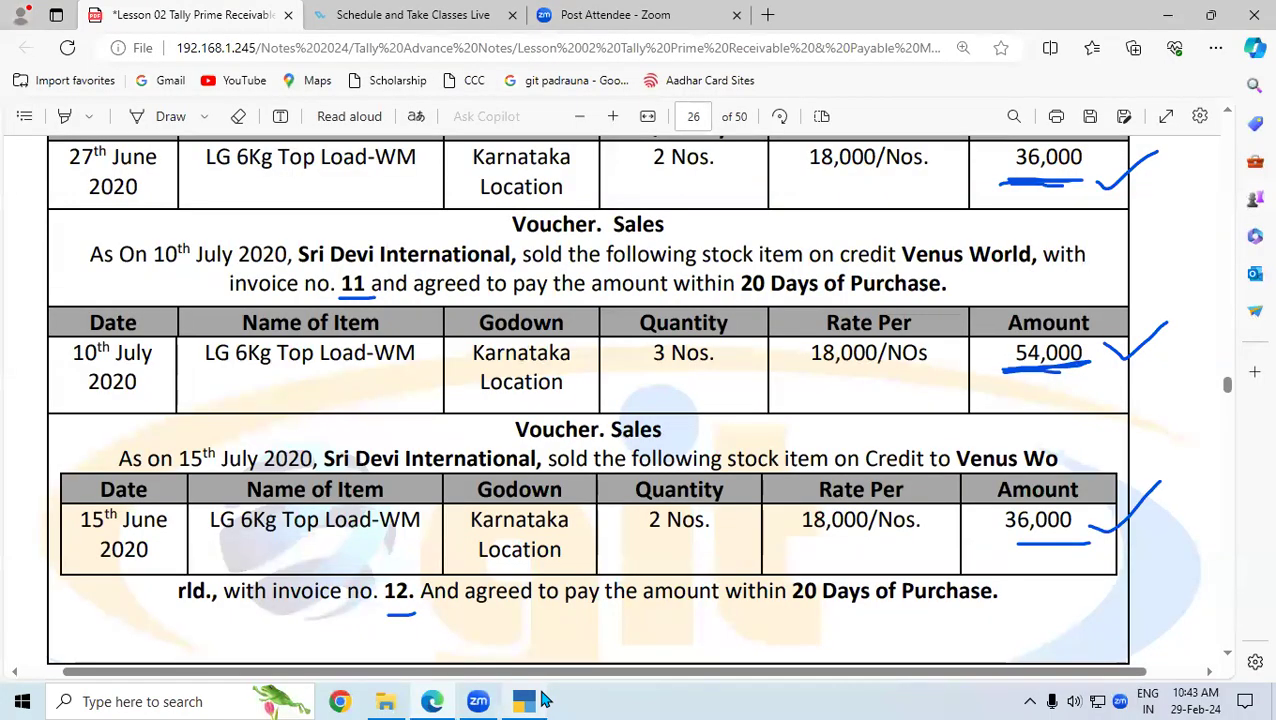
{"action": "left_click", "coordinate": [545, 700]}
{"action": "key", "text": "BackSpace"}
{"action": "type", "text": "2"}
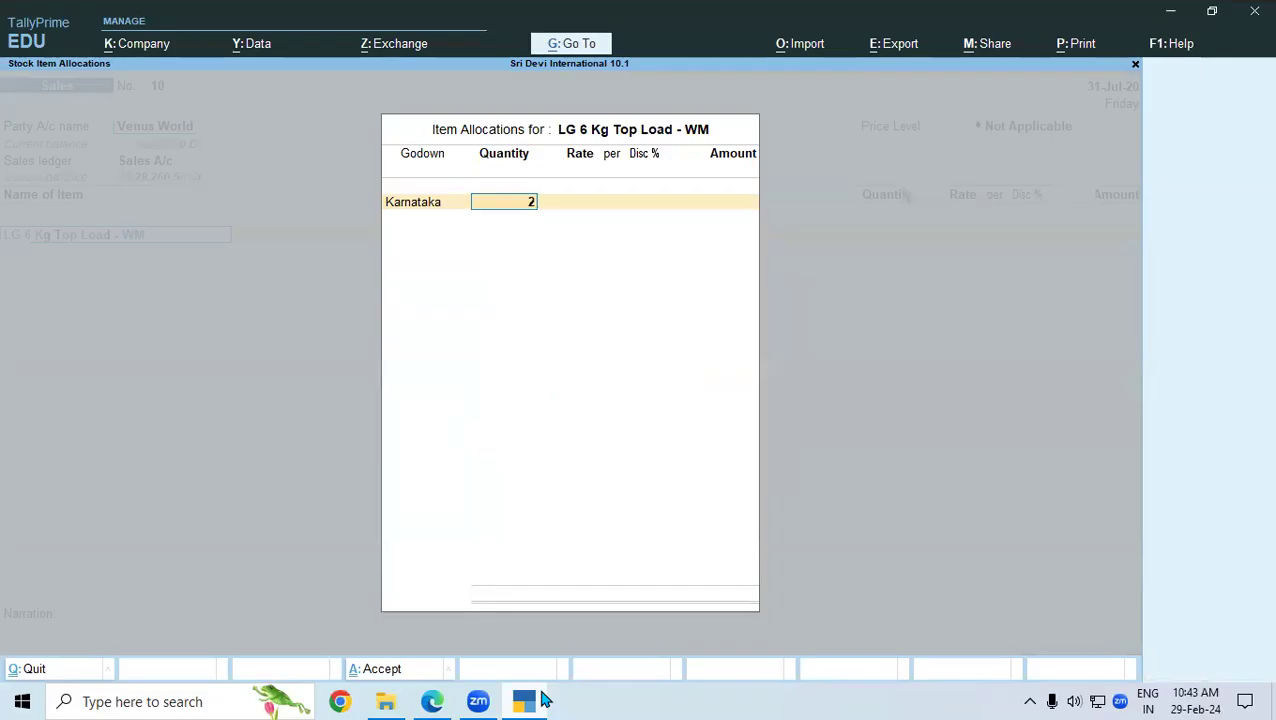
{"action": "key", "text": "Return"}
{"action": "key", "text": "Return"}
{"action": "key", "text": "Return"}
{"action": "key", "text": "Return"}
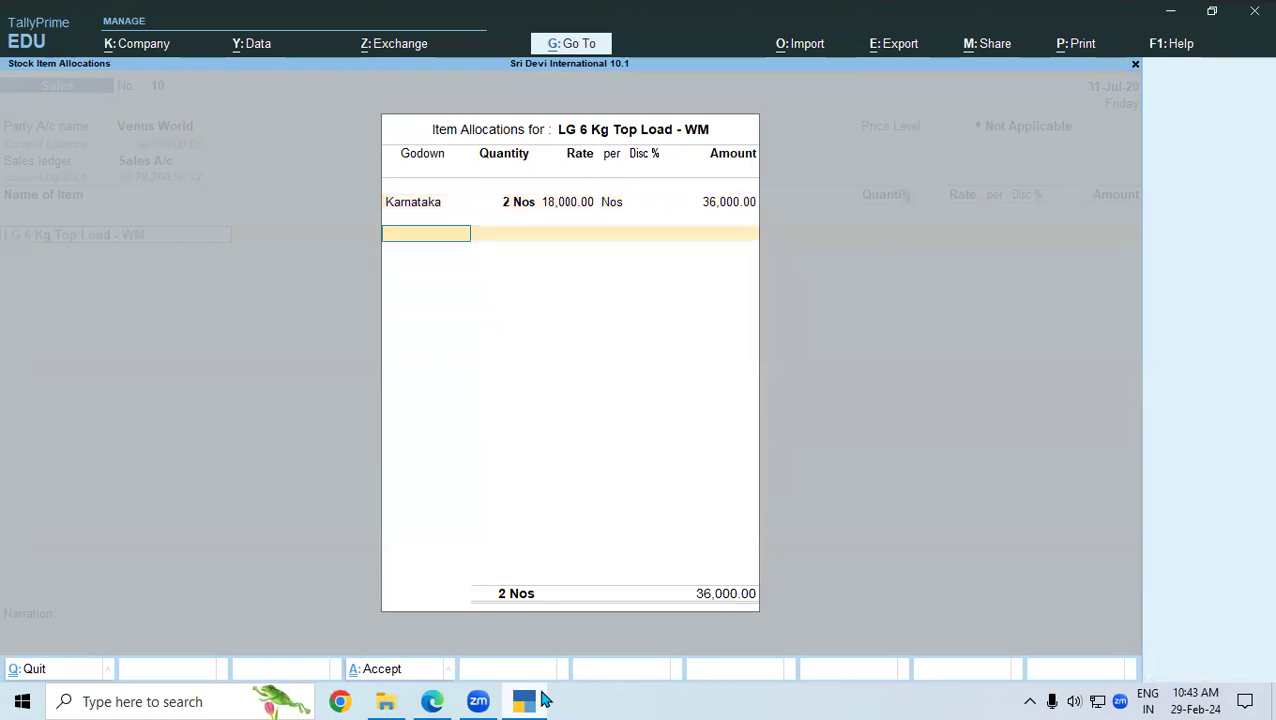
{"action": "key", "text": "Return"}
{"action": "key", "text": "Return"}
{"action": "key", "text": "Return"}
{"action": "key", "text": "Return"}
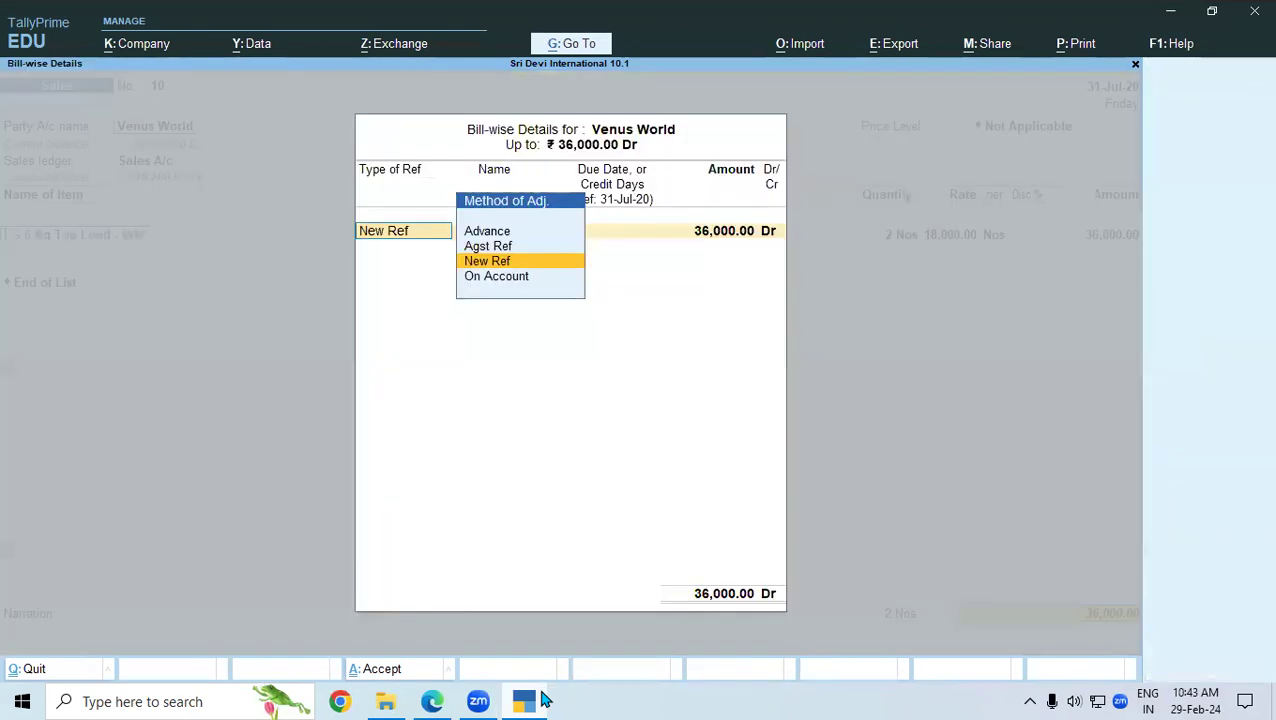
Step: Name the New Ref bill 12 after the invoice number in the lesson notes, save the sales voucher and leave voucher creation
{"action": "key", "text": "Return"}
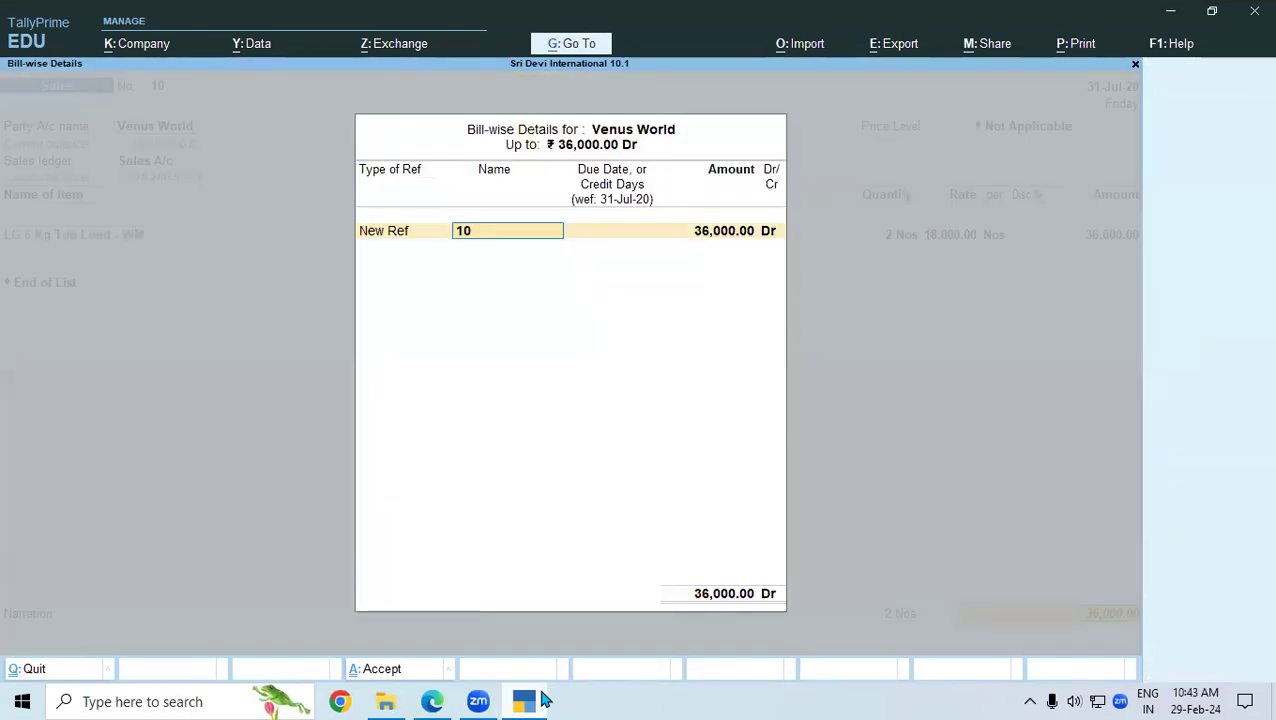
{"action": "left_click", "coordinate": [545, 700]}
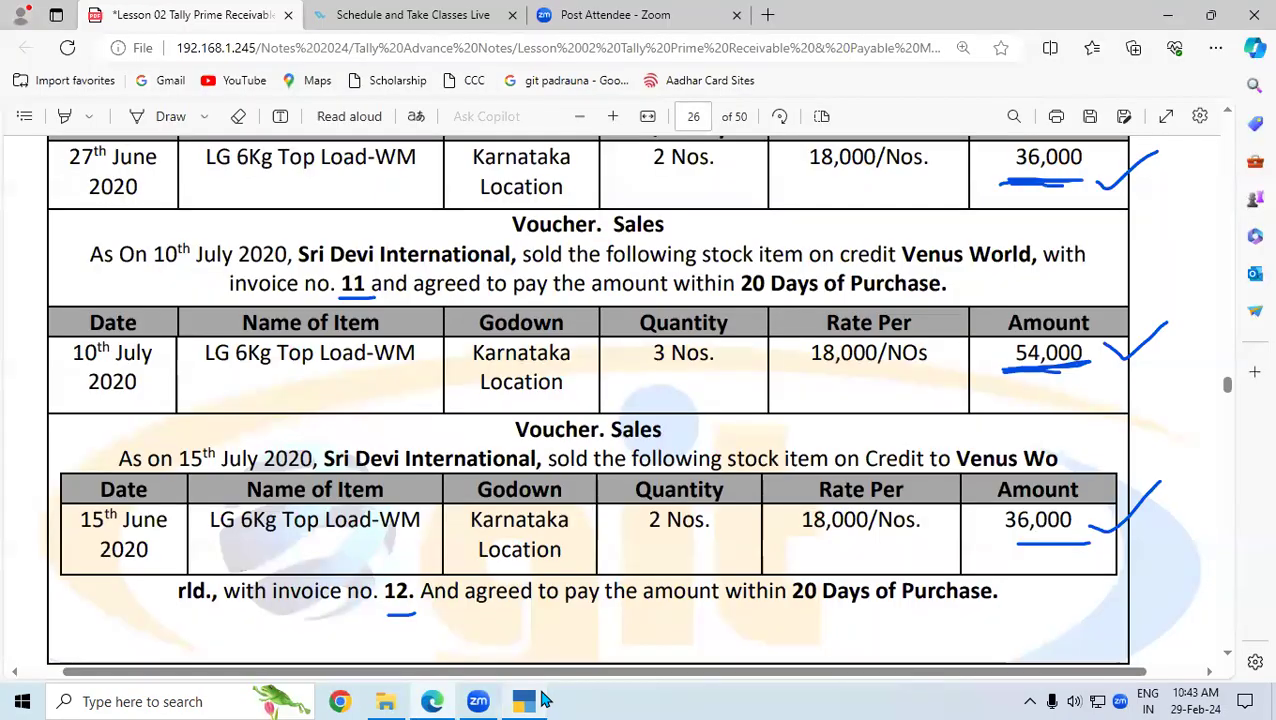
{"action": "left_click", "coordinate": [545, 700]}
{"action": "type", "text": "12"}
{"action": "key", "text": "Return"}
{"action": "key", "text": "Return"}
{"action": "key", "text": "Return"}
{"action": "key", "text": "Return"}
{"action": "key", "text": "Return"}
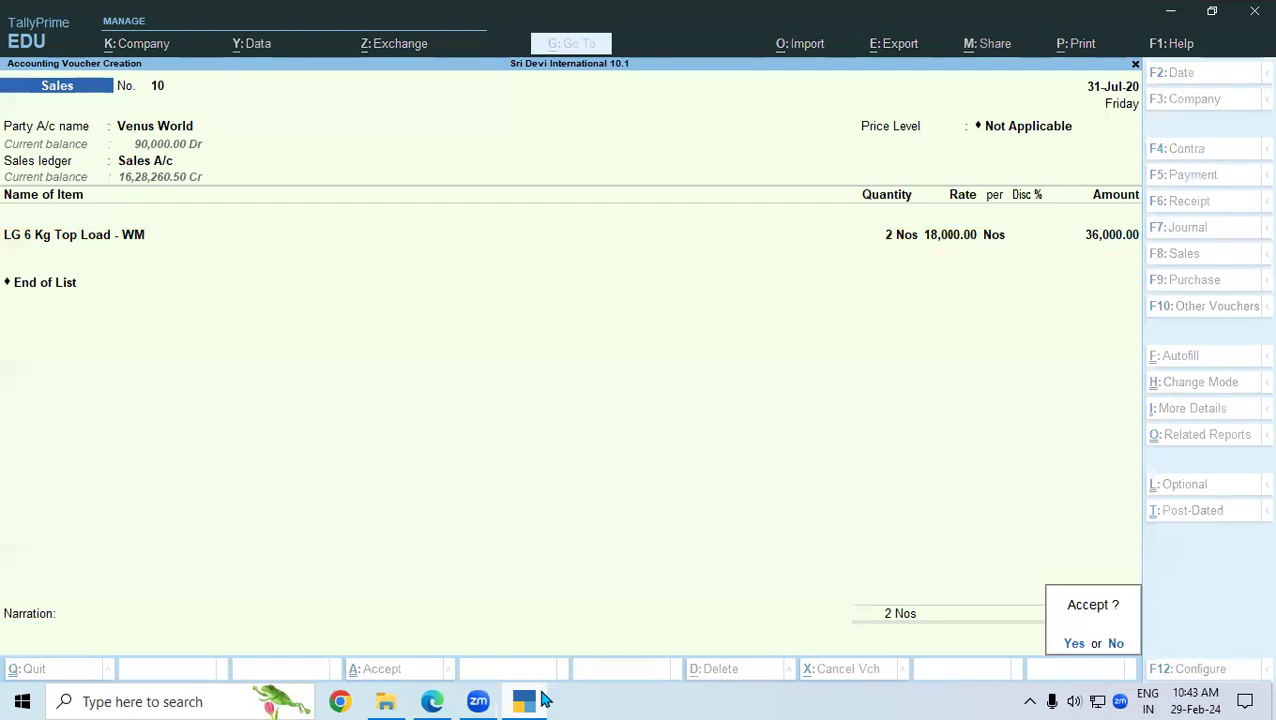
{"action": "key", "text": "Return"}
{"action": "key", "text": "Escape"}
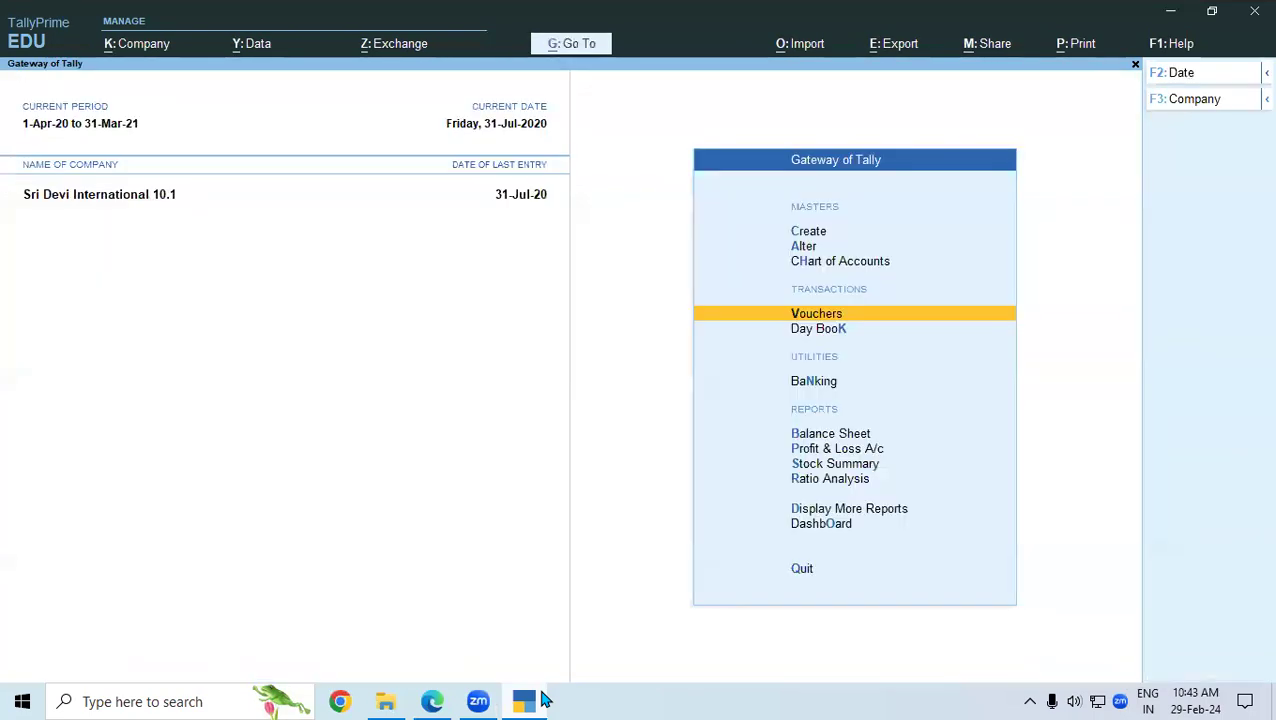
Step: Open the ledger vouchers report for Venus World from the account books
{"action": "key", "text": "d"}
{"action": "key", "text": "a"}
{"action": "key", "text": "l"}
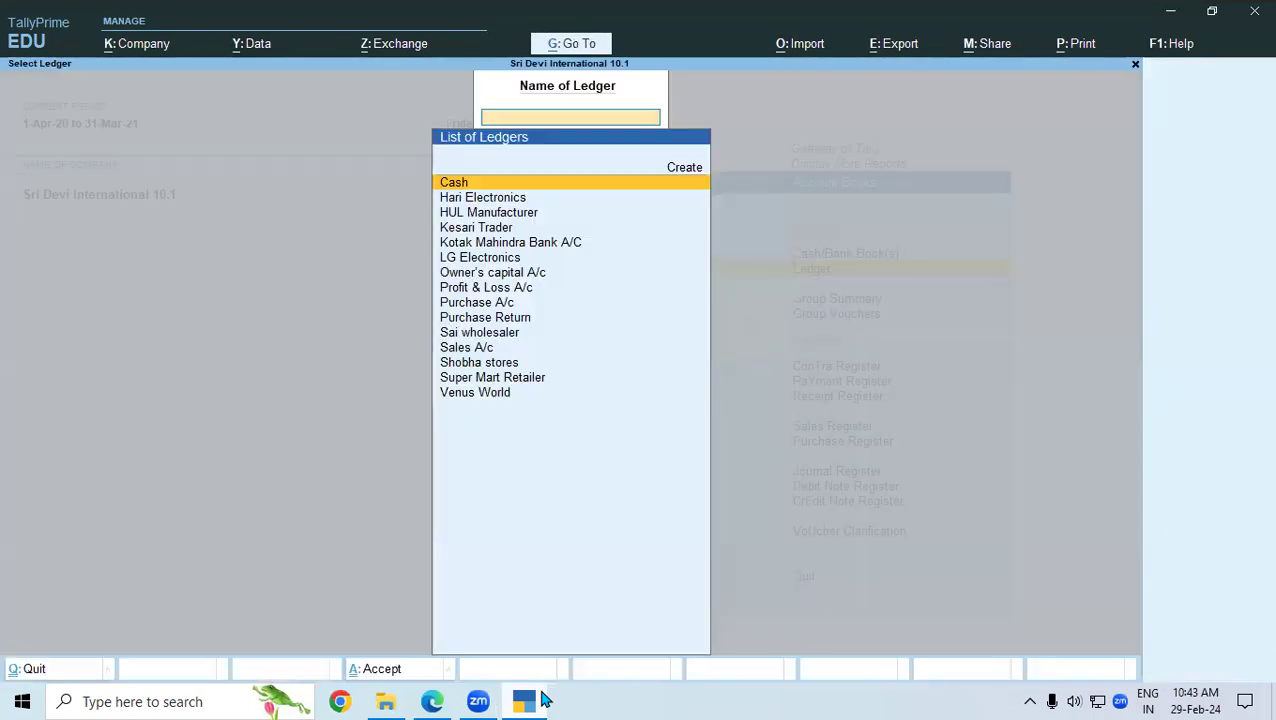
{"action": "key", "text": "Down"}
{"action": "key", "text": "Down"}
{"action": "key", "text": "Down"}
{"action": "key", "text": "Down"}
{"action": "key", "text": "Down"}
{"action": "key", "text": "Down"}
{"action": "key", "text": "Down"}
{"action": "key", "text": "Down"}
{"action": "key", "text": "Down"}
{"action": "key", "text": "Down"}
{"action": "key", "text": "Down"}
{"action": "key", "text": "Down"}
{"action": "key", "text": "Down"}
{"action": "key", "text": "Down"}
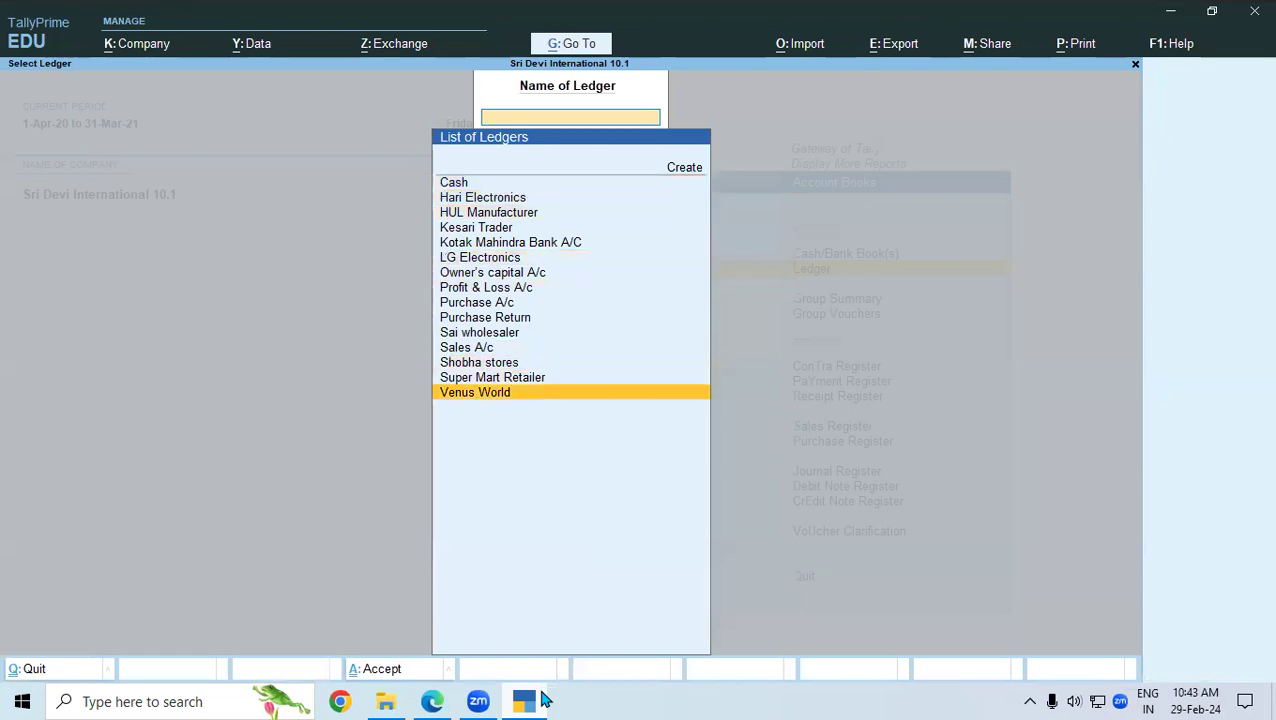
{"action": "key", "text": "Return"}
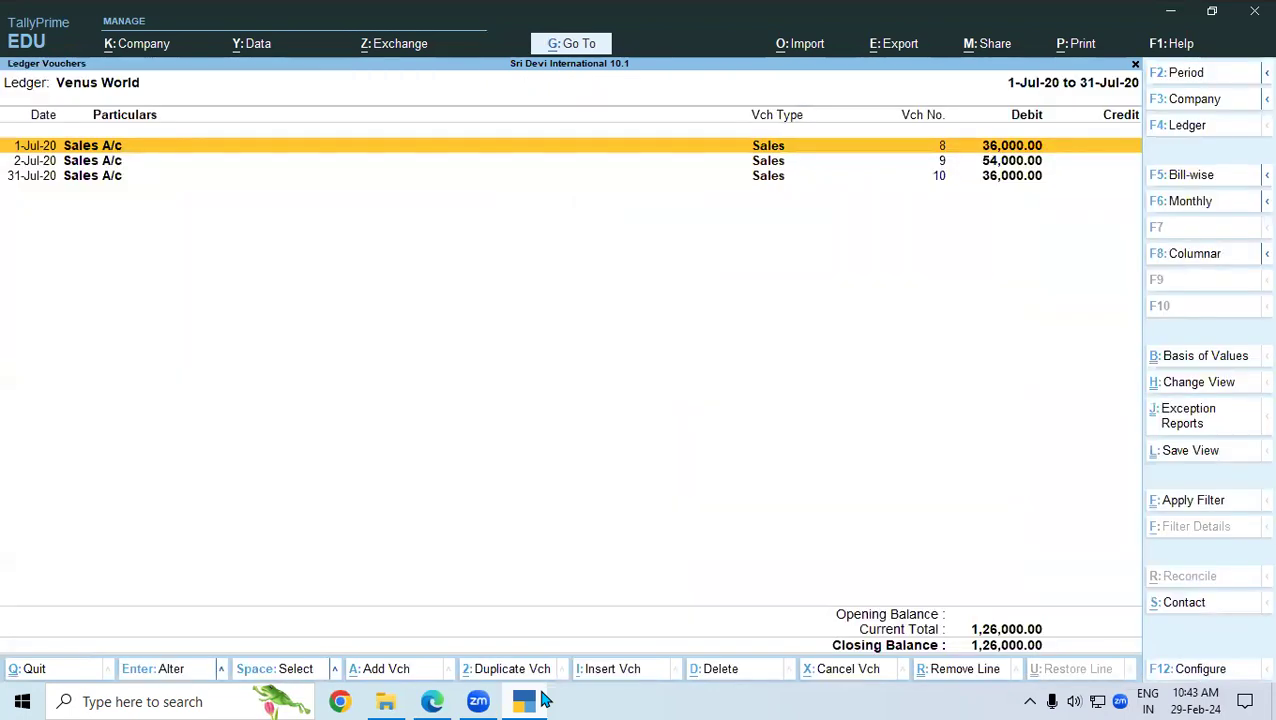
Step: Open the 1-Jul-20 Venus World sale for alteration, keep its date, dispatch and party details, and accept the Not Applicable price level
{"action": "key", "text": "Return"}
{"action": "key", "text": "Return"}
{"action": "key", "text": "Return"}
{"action": "key", "text": "Return"}
{"action": "key", "text": "Return"}
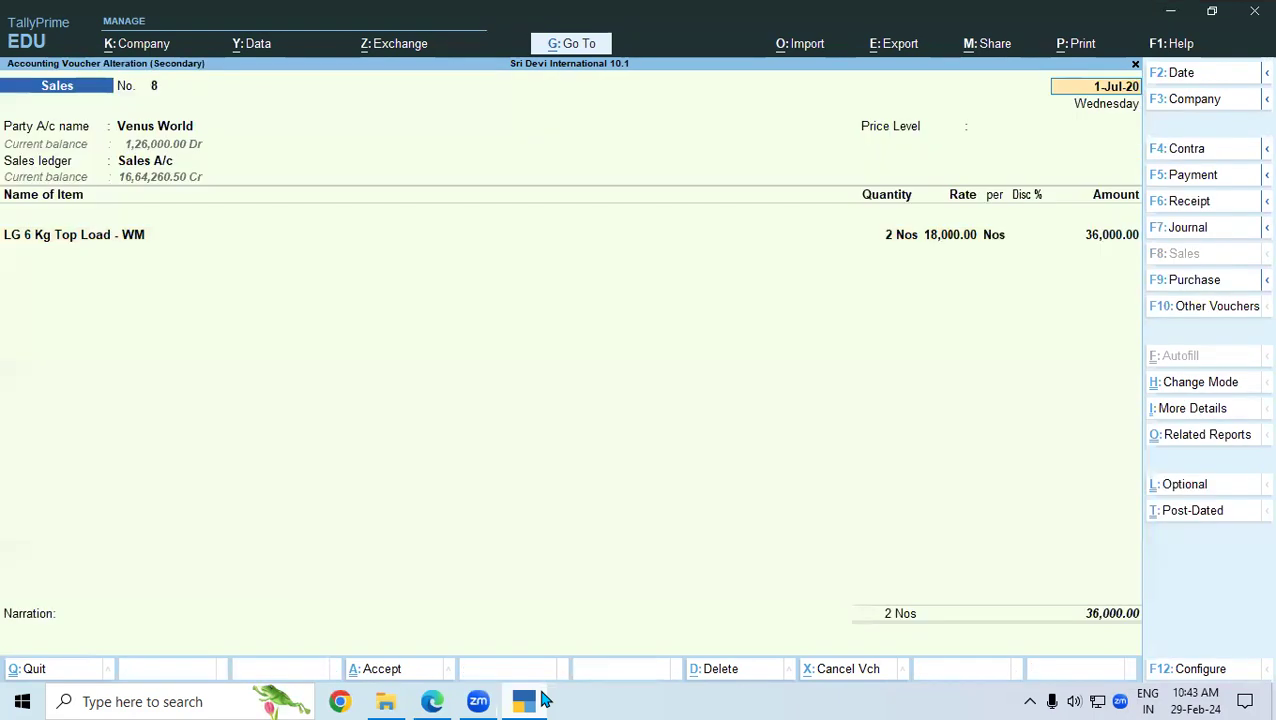
{"action": "key", "text": "Return"}
{"action": "key", "text": "Return"}
{"action": "key", "text": "Return"}
{"action": "key", "text": "Return"}
{"action": "key", "text": "Return"}
{"action": "key", "text": "Return"}
{"action": "key", "text": "Return"}
{"action": "key", "text": "Return"}
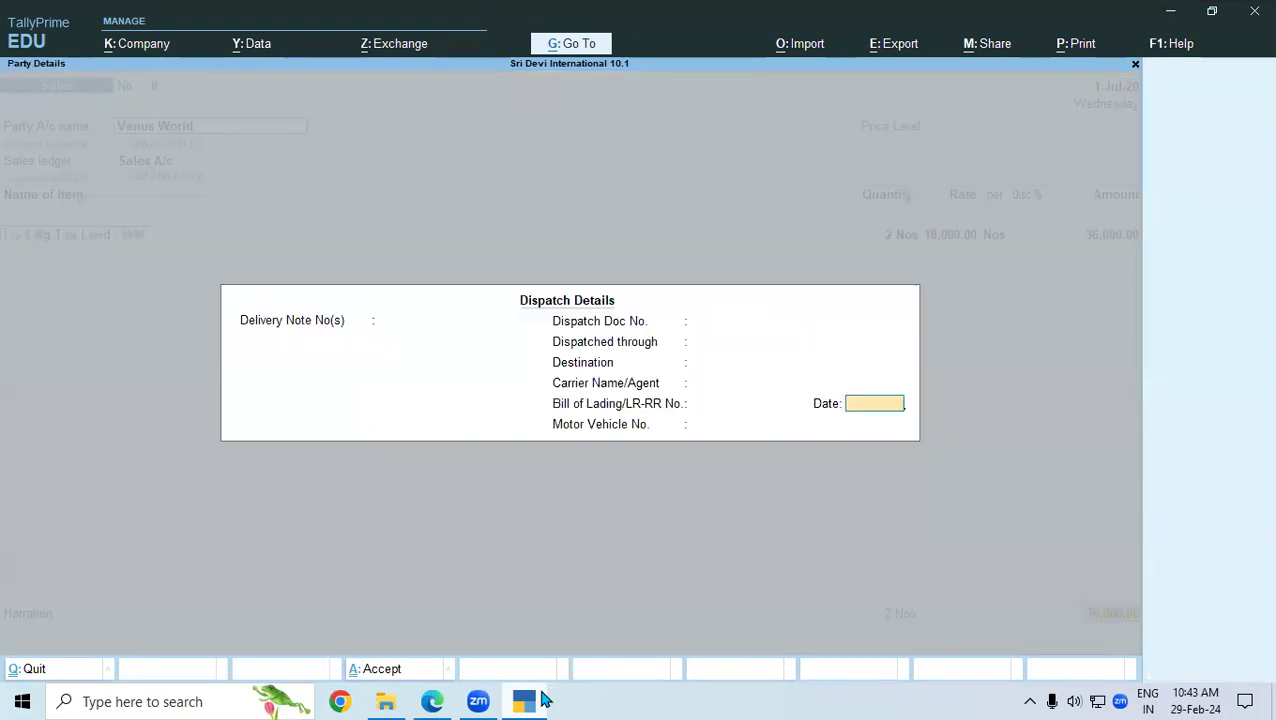
{"action": "key", "text": "Return"}
{"action": "key", "text": "Return"}
{"action": "key", "text": "Return"}
{"action": "key", "text": "Return"}
{"action": "key", "text": "Return"}
{"action": "key", "text": "Return"}
{"action": "key", "text": "Return"}
{"action": "key", "text": "Return"}
{"action": "key", "text": "Return"}
{"action": "key", "text": "Return"}
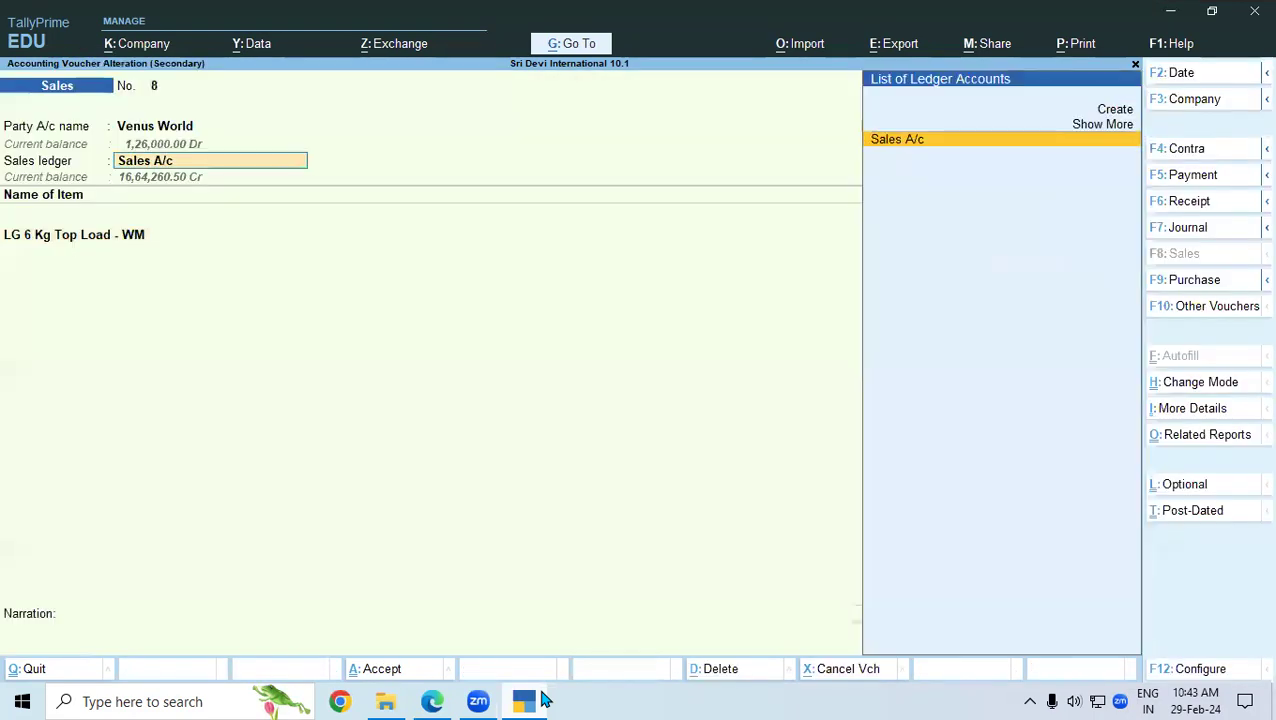
Step: Keep Sales A/c and the Karnataka allocation of 2 Nos in the 1-Jul-20 sale, continuing to its bill-wise details
{"action": "key", "text": "Return"}
{"action": "key", "text": "Return"}
{"action": "key", "text": "Return"}
{"action": "key", "text": "Return"}
{"action": "key", "text": "Return"}
{"action": "key", "text": "Return"}
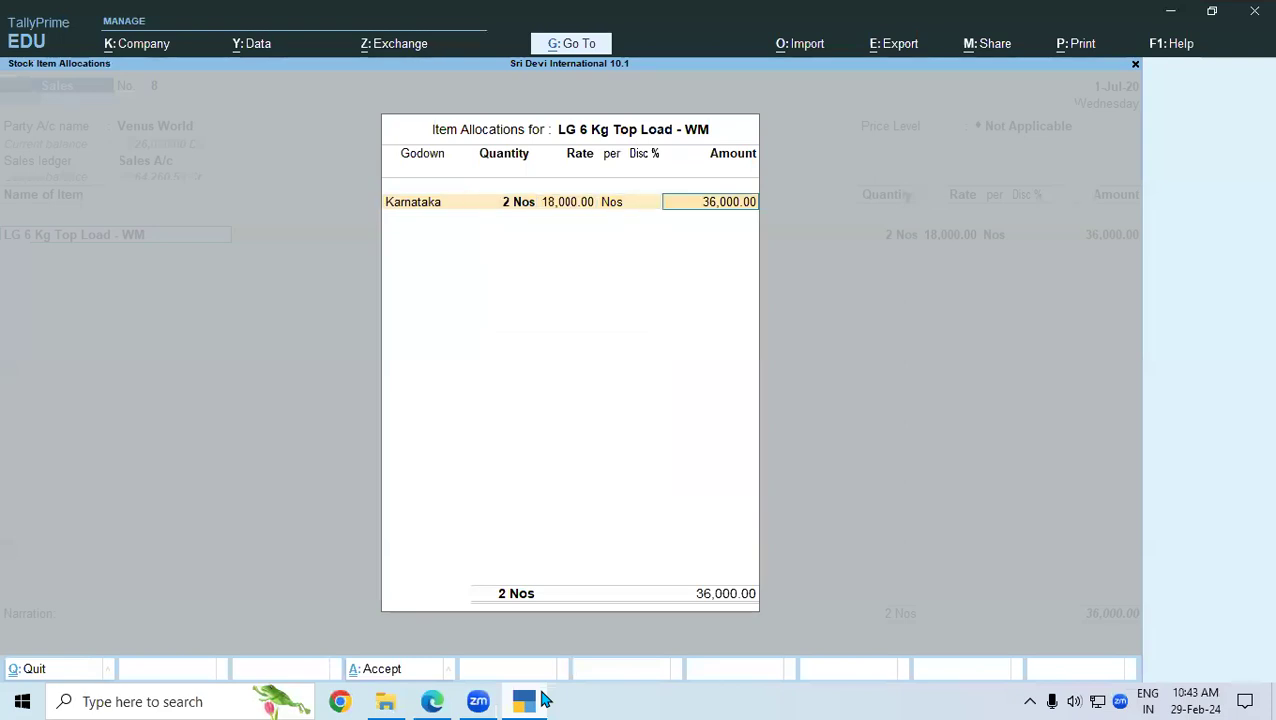
{"action": "key", "text": "Return"}
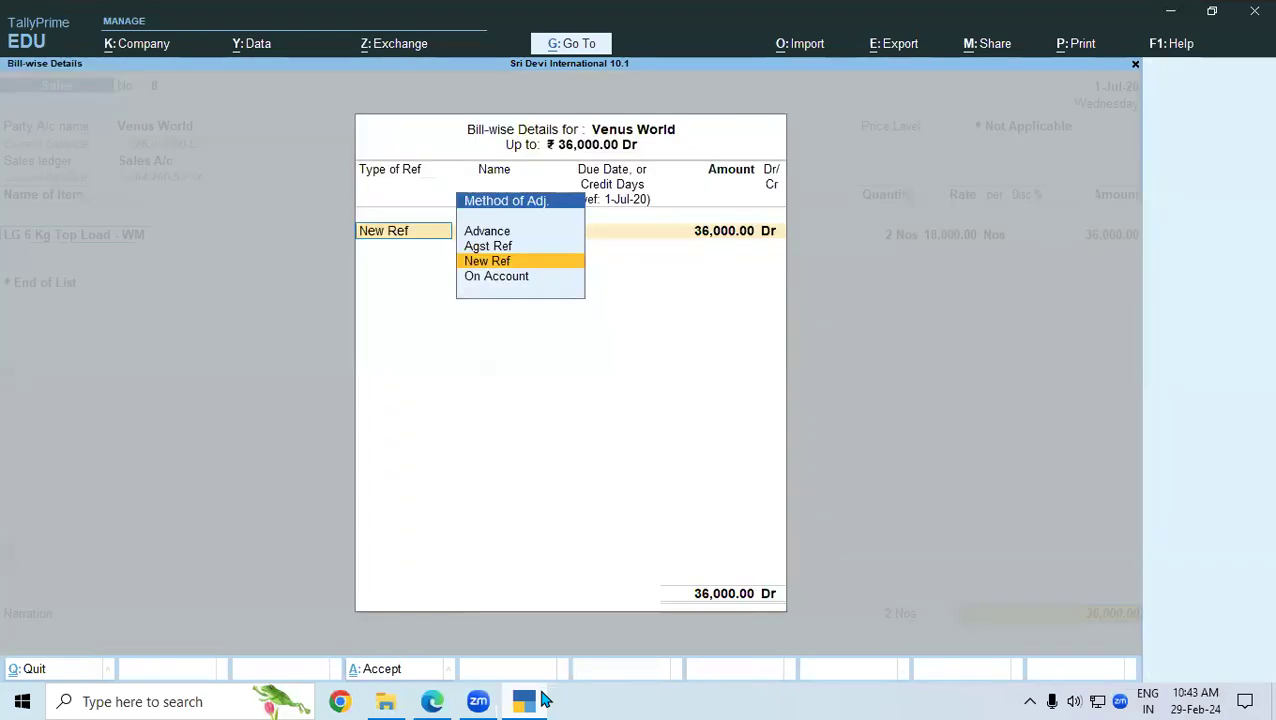
Step: Rename the 1-Jul-20 sale's New Ref bill to its invoice number and save the altered voucher
{"action": "key", "text": "Return"}
{"action": "type", "text": "18"}
{"action": "key", "text": "Return"}
{"action": "key", "text": "Return"}
{"action": "key", "text": "Return"}
{"action": "key", "text": "Return"}
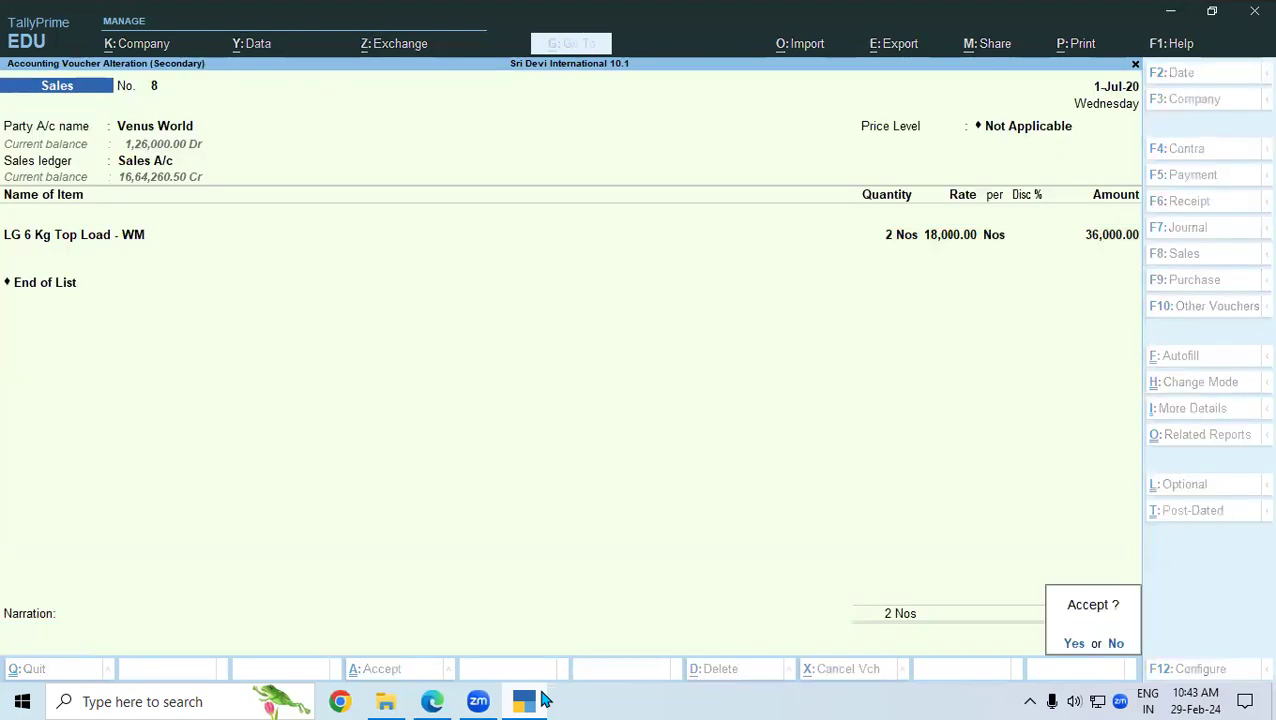
{"action": "key", "text": "Return"}
Step: Open the 2-Jul-20 Venus World sale for alteration and keep its date, party account and dispatch details
{"action": "key", "text": "Down"}
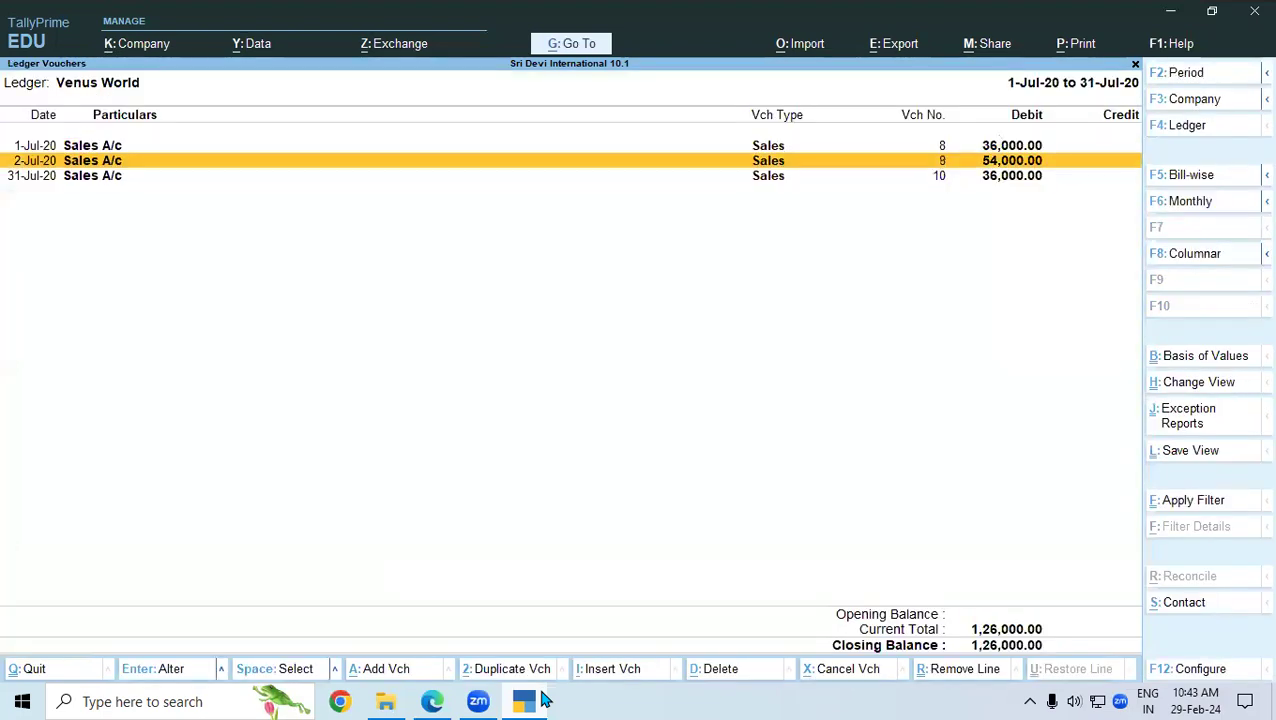
{"action": "key", "text": "Return"}
{"action": "key", "text": "Return"}
{"action": "key", "text": "Return"}
{"action": "key", "text": "Return"}
{"action": "key", "text": "Return"}
{"action": "key", "text": "Return"}
{"action": "key", "text": "Return"}
{"action": "key", "text": "Return"}
{"action": "key", "text": "Return"}
{"action": "key", "text": "Return"}
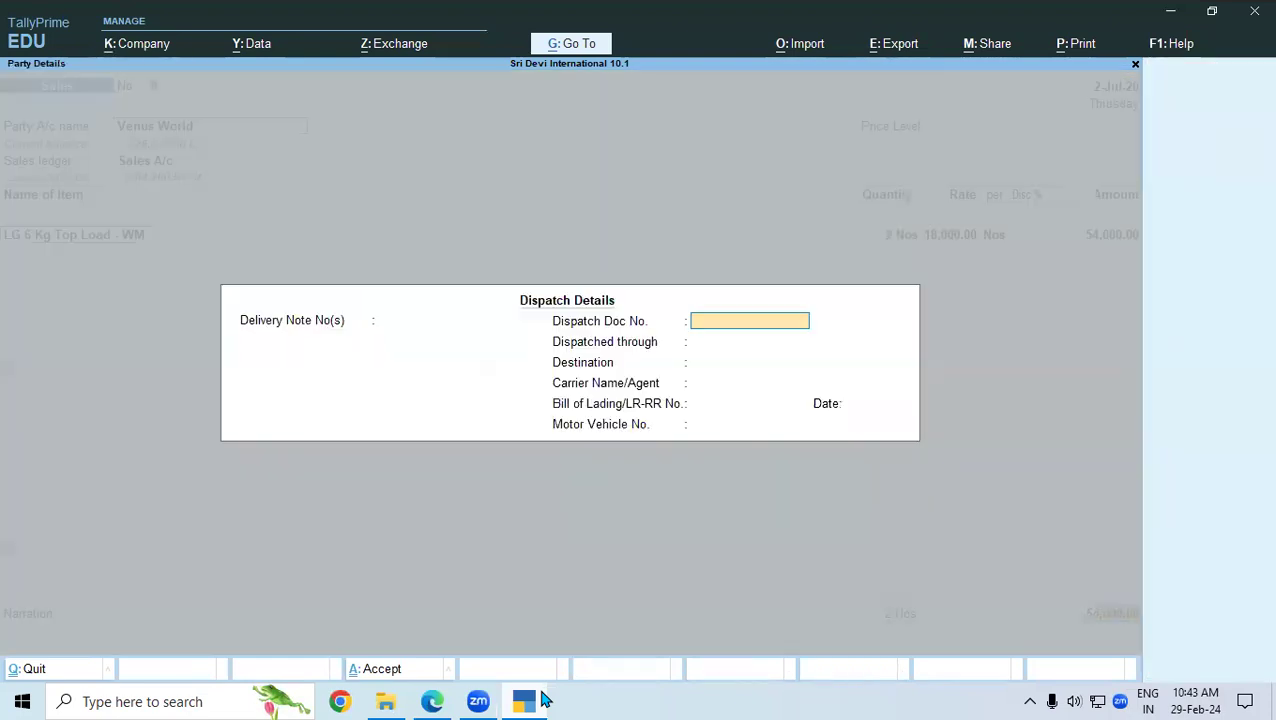
{"action": "key", "text": "Return"}
{"action": "key", "text": "Return"}
{"action": "key", "text": "Return"}
{"action": "key", "text": "Return"}
{"action": "key", "text": "Return"}
{"action": "key", "text": "Return"}
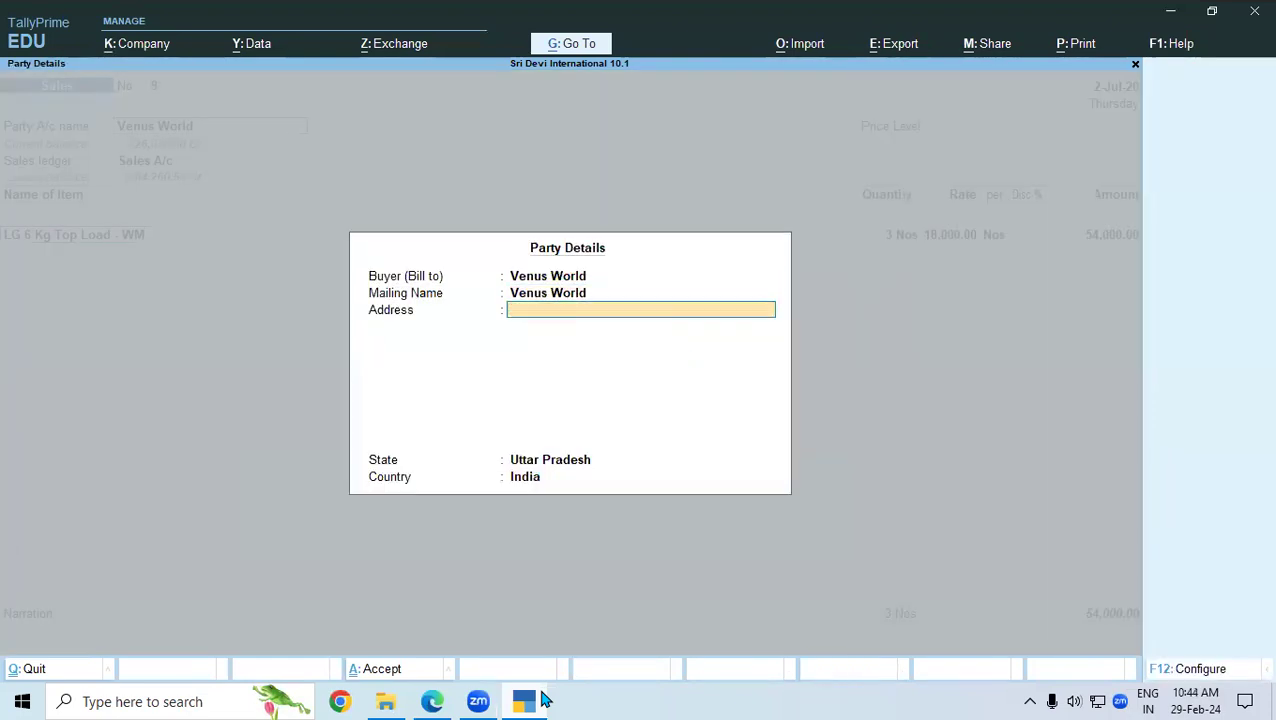
Step: Keep the 2-Jul-20 sale's remaining party details, sales ledger and Karnataka allocation of 3 Nos, continuing to its bill-wise details
{"action": "key", "text": "Return"}
{"action": "key", "text": "Return"}
{"action": "key", "text": "Return"}
{"action": "key", "text": "Return"}
{"action": "key", "text": "Return"}
{"action": "key", "text": "Return"}
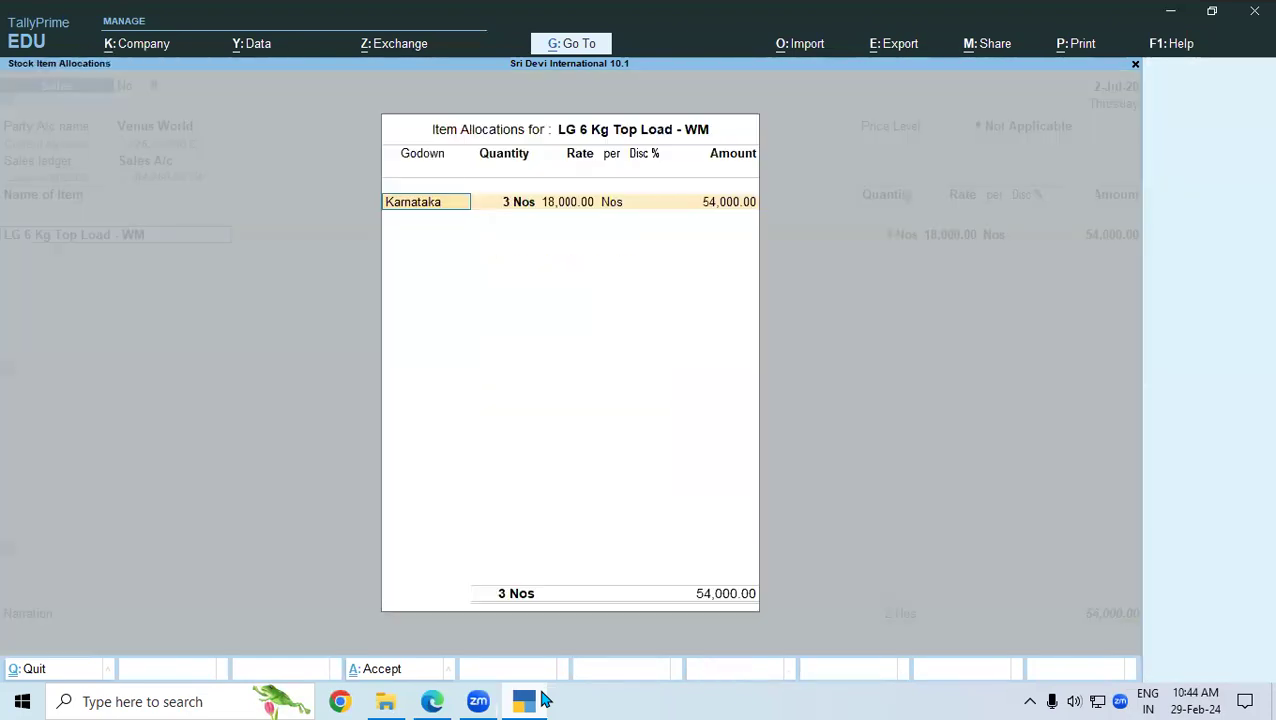
{"action": "key", "text": "Return"}
{"action": "key", "text": "Return"}
{"action": "key", "text": "Return"}
{"action": "key", "text": "Return"}
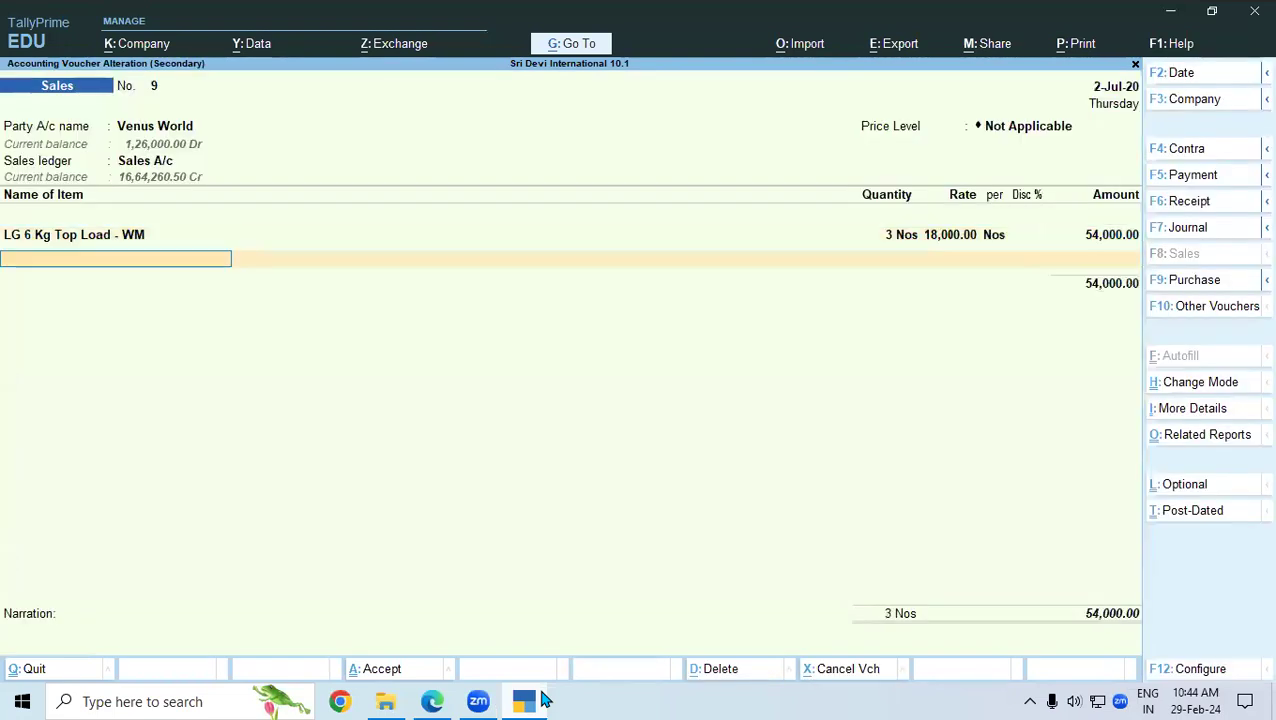
{"action": "key", "text": "Return"}
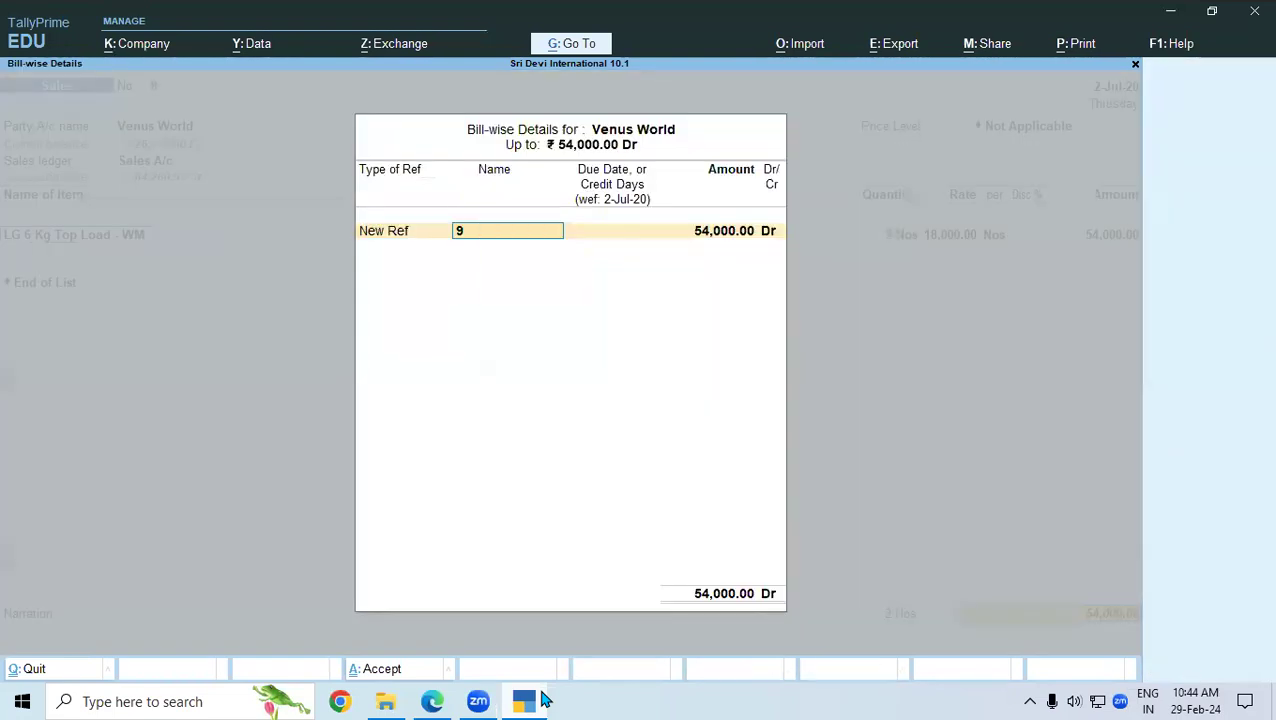
Step: Rename the 2-Jul-20 sale's New Ref bill to 11 and save the altered voucher
{"action": "type", "text": "11"}
{"action": "key", "text": "Return"}
{"action": "key", "text": "Return"}
{"action": "key", "text": "Return"}
{"action": "key", "text": "Return"}
{"action": "key", "text": "Return"}
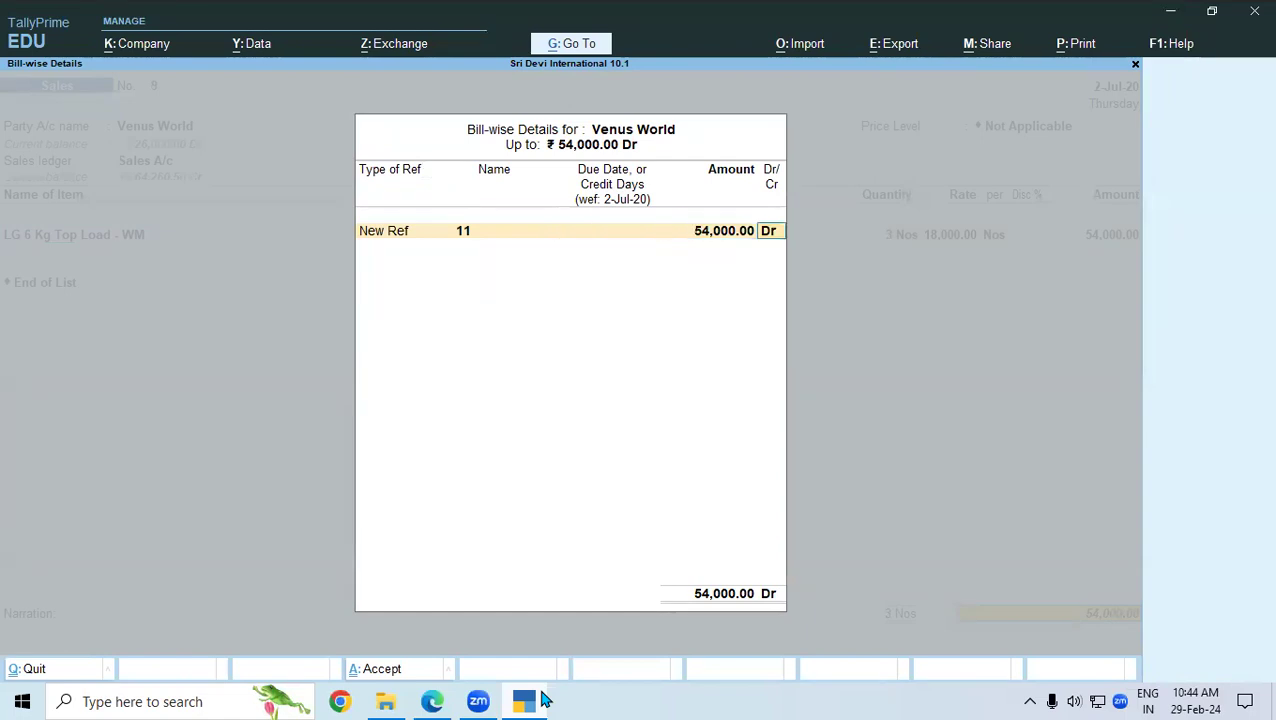
{"action": "key", "text": "Return"}
Step: Open the 31-Jul-20 Venus World sale for alteration and keep its date, dispatch and party details
{"action": "key", "text": "Down"}
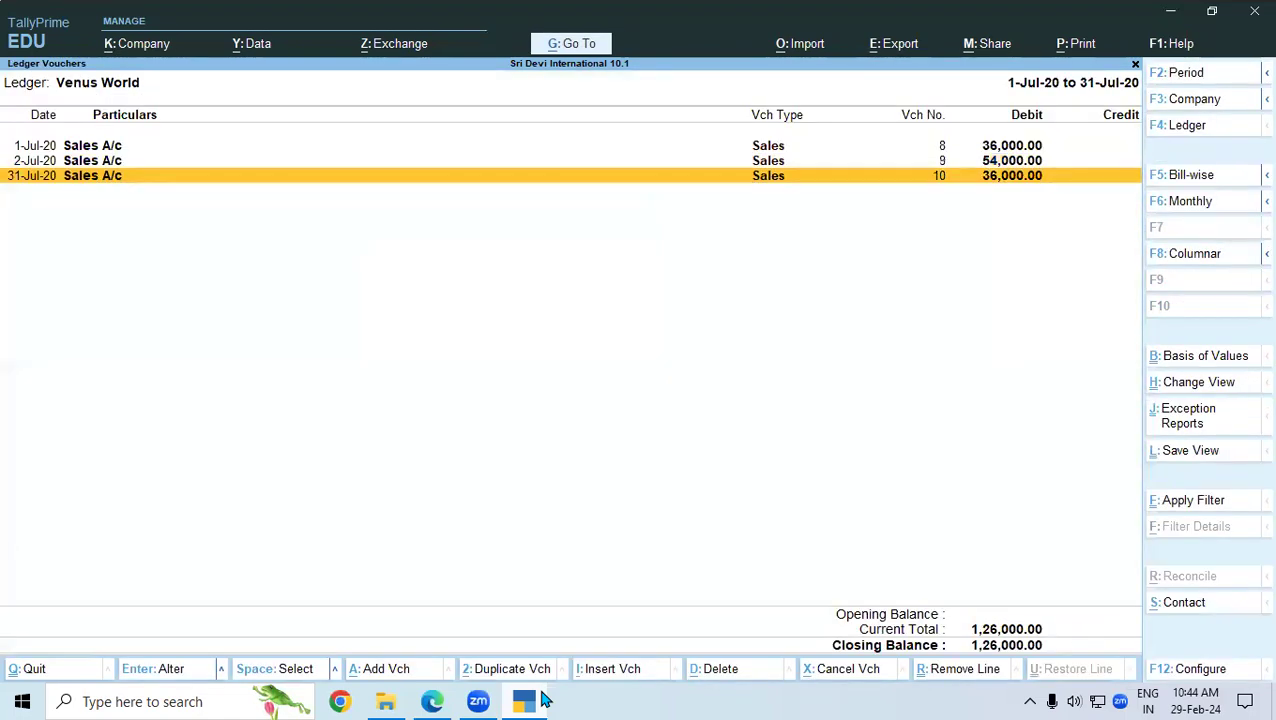
{"action": "key", "text": "Return"}
{"action": "key", "text": "Return"}
{"action": "key", "text": "Return"}
{"action": "key", "text": "Return"}
{"action": "key", "text": "Return"}
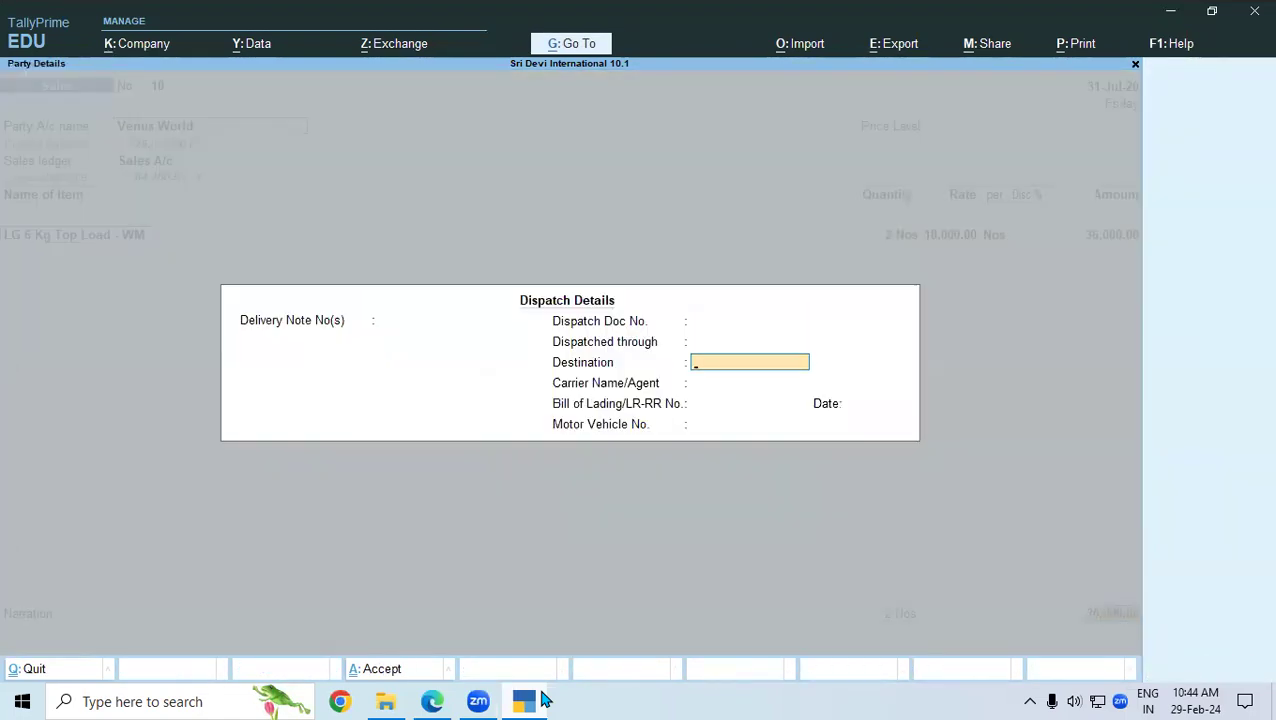
{"action": "key", "text": "Return"}
{"action": "key", "text": "Return"}
{"action": "key", "text": "Return"}
{"action": "key", "text": "Return"}
{"action": "key", "text": "Return"}
{"action": "key", "text": "Return"}
{"action": "key", "text": "Return"}
{"action": "key", "text": "Return"}
{"action": "key", "text": "Return"}
{"action": "key", "text": "Return"}
{"action": "key", "text": "Return"}
{"action": "key", "text": "Return"}
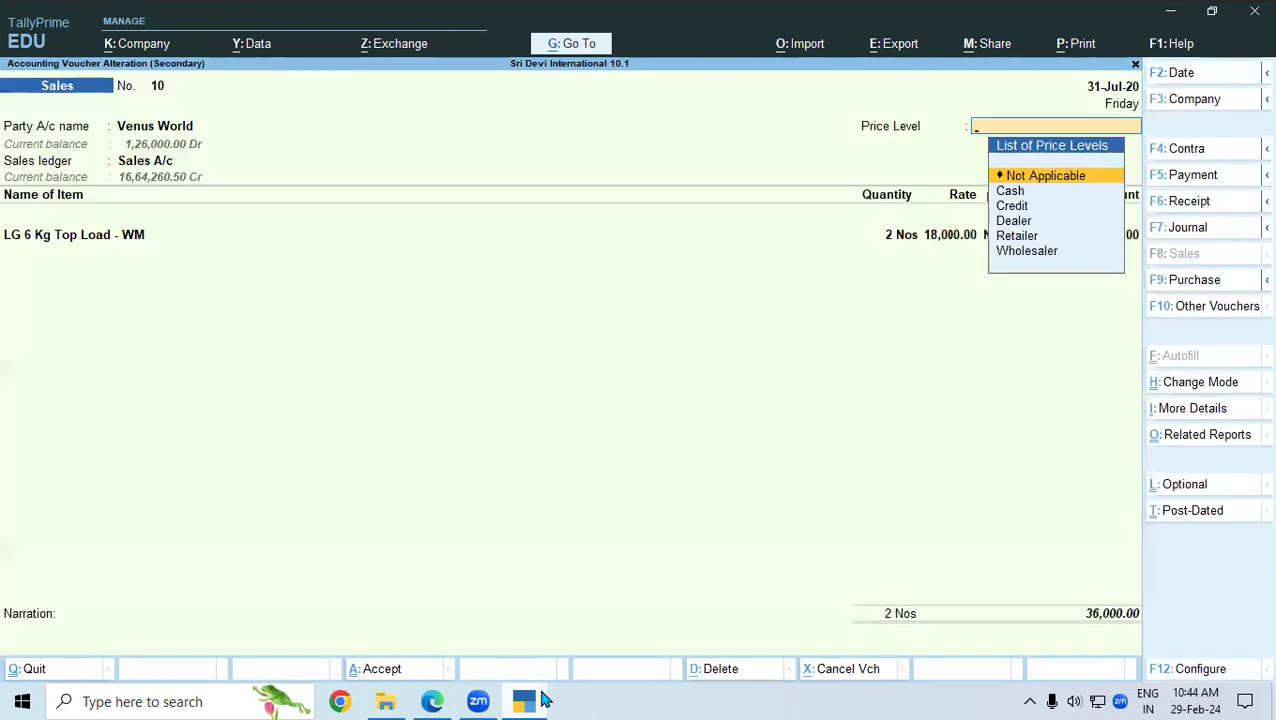
Step: Accept the Not Applicable price level in the 31-Jul-20 sale and keep Sales A/c and the Karnataka allocation of 2 Nos
{"action": "key", "text": "Return"}
{"action": "key", "text": "Return"}
{"action": "key", "text": "Return"}
{"action": "key", "text": "Return"}
{"action": "key", "text": "Return"}
{"action": "key", "text": "Return"}
{"action": "key", "text": "Return"}
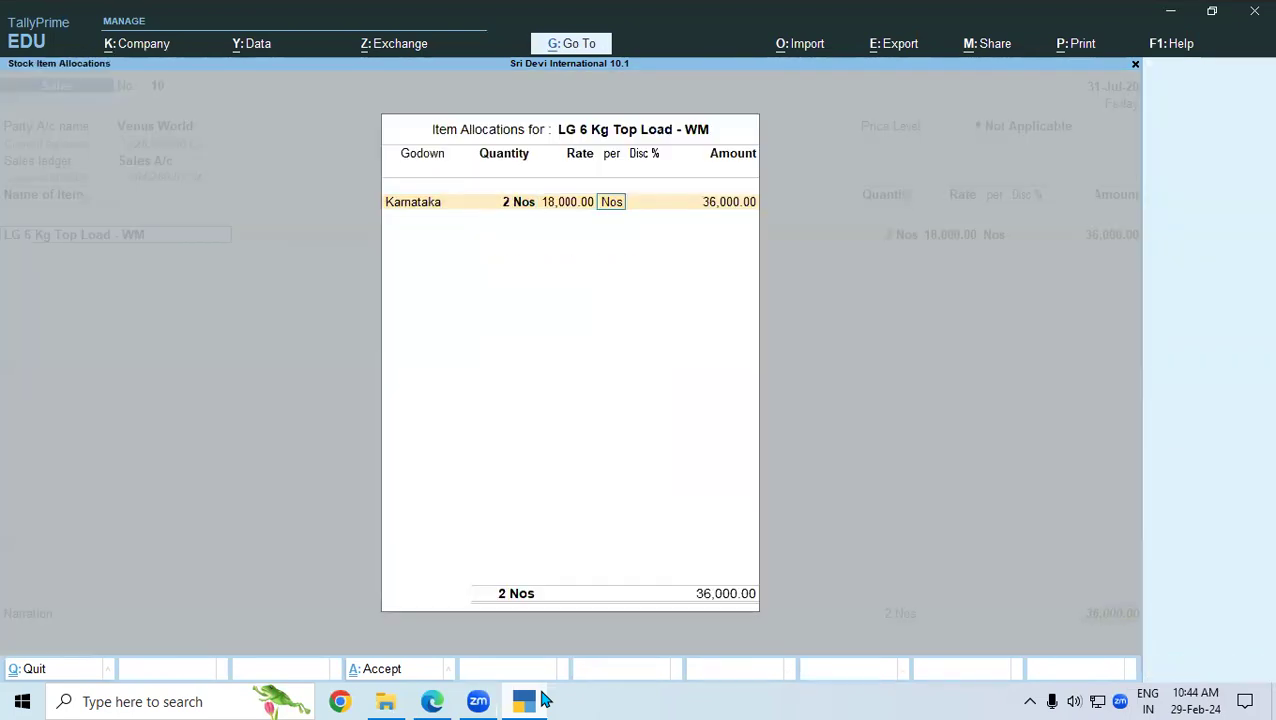
{"action": "key", "text": "Return"}
{"action": "key", "text": "Return"}
{"action": "key", "text": "Return"}
{"action": "key", "text": "Return"}
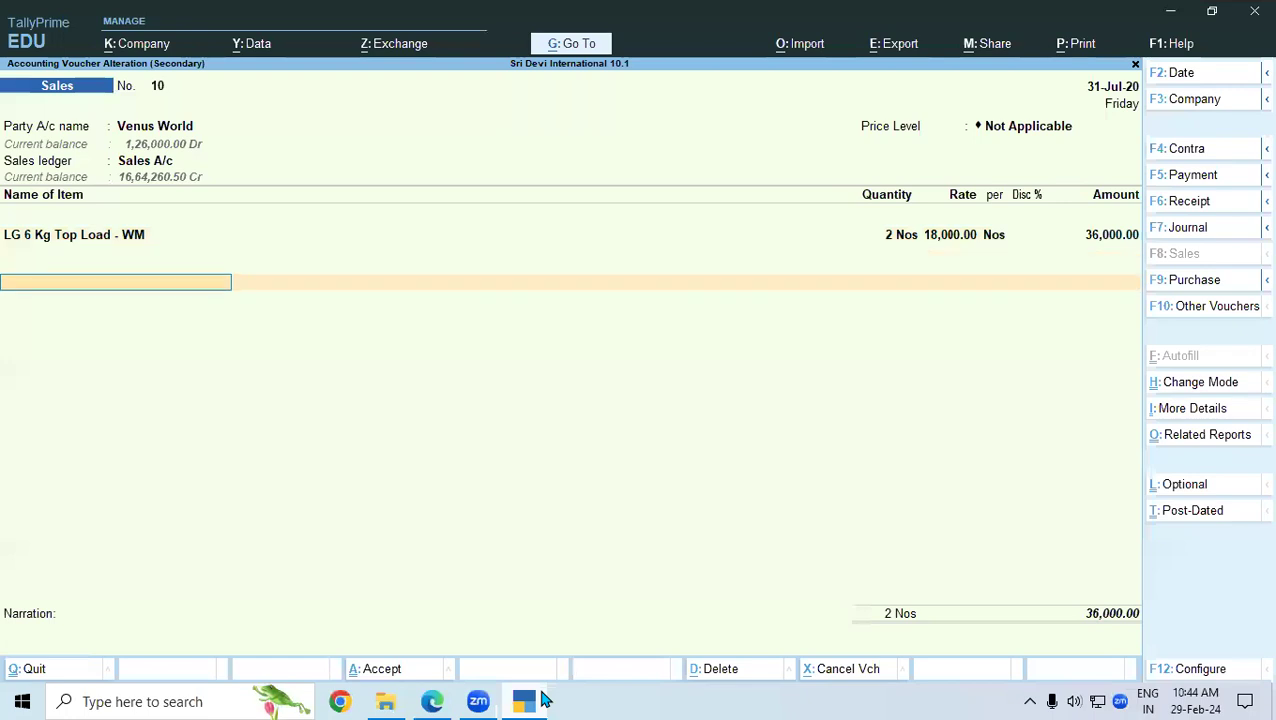
Step: Finish the 31-Jul-20 Venus World sale with its remaining bill-wise details and save the altered voucher
{"action": "key", "text": "Return"}
{"action": "key", "text": "Return"}
{"action": "key", "text": "Return"}
{"action": "key", "text": "Return"}
{"action": "key", "text": "Return"}
{"action": "key", "text": "Return"}
{"action": "key", "text": "Return"}
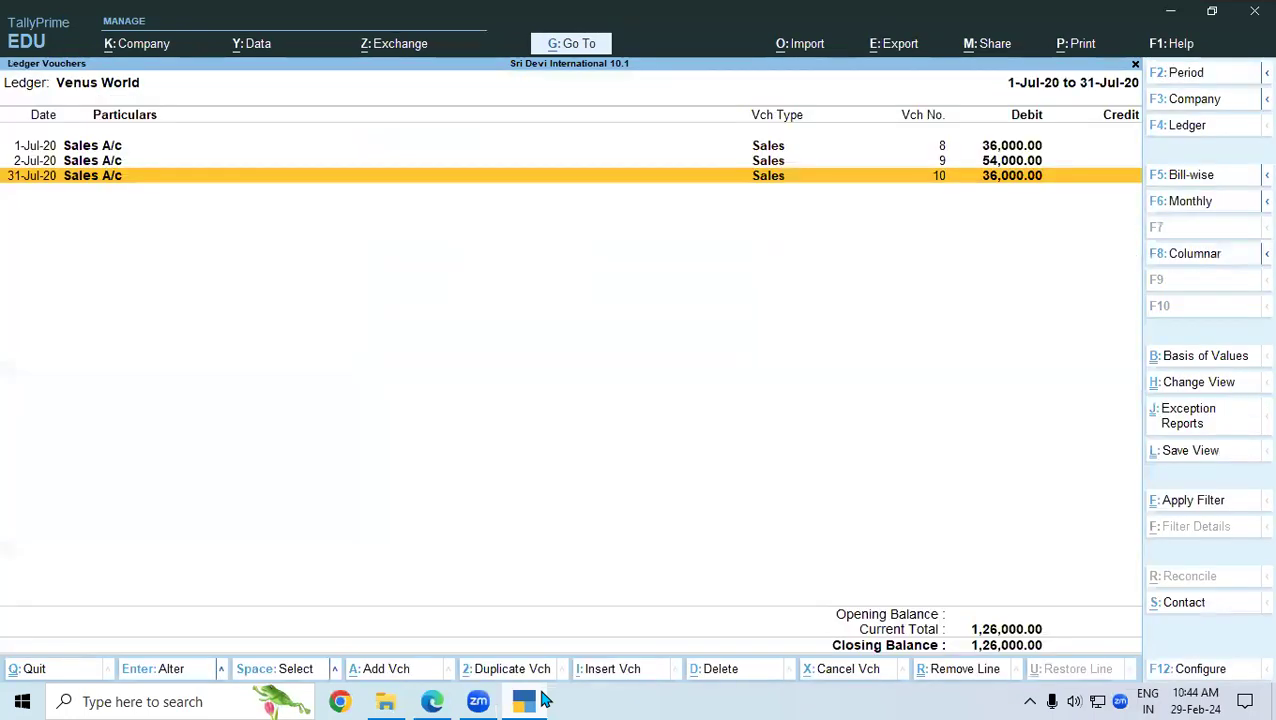
Step: Leave the Venus World ledger vouchers and return to the Gateway of Tally
{"action": "key", "text": "Up"}
{"action": "key", "text": "Up"}
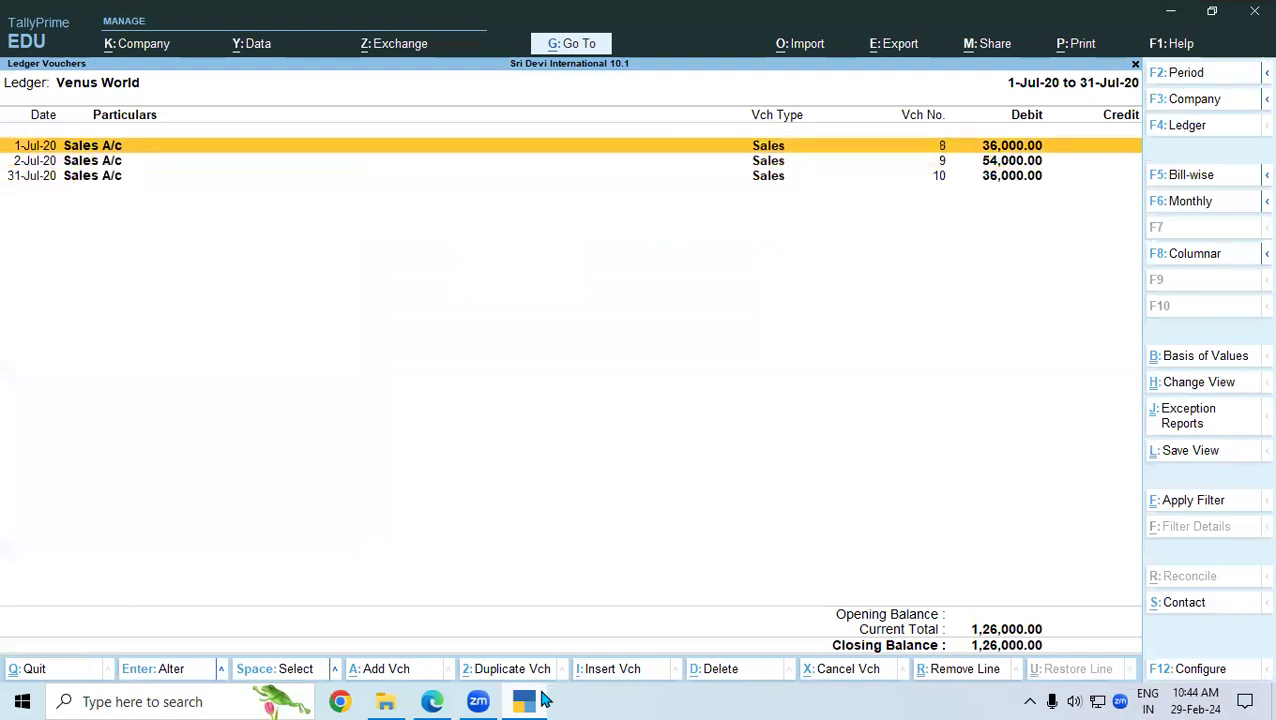
{"action": "key", "text": "Escape"}
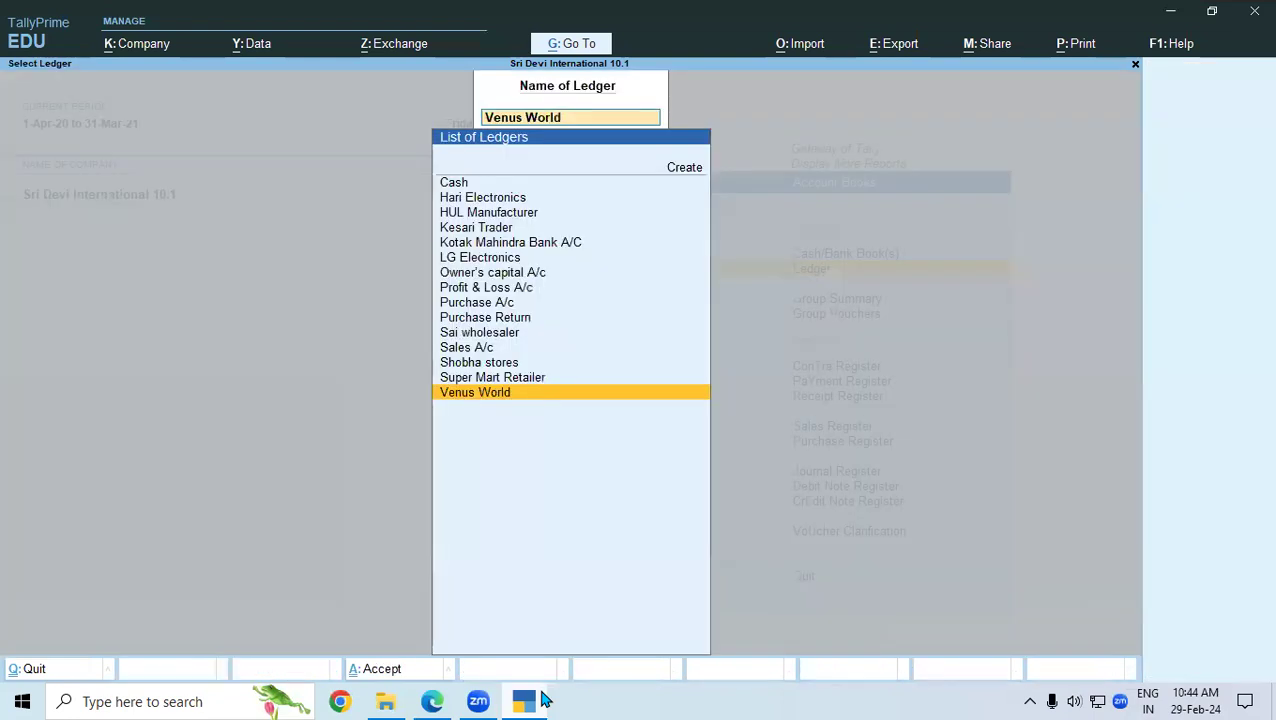
{"action": "key", "text": "Escape"}
{"action": "key", "text": "Escape"}
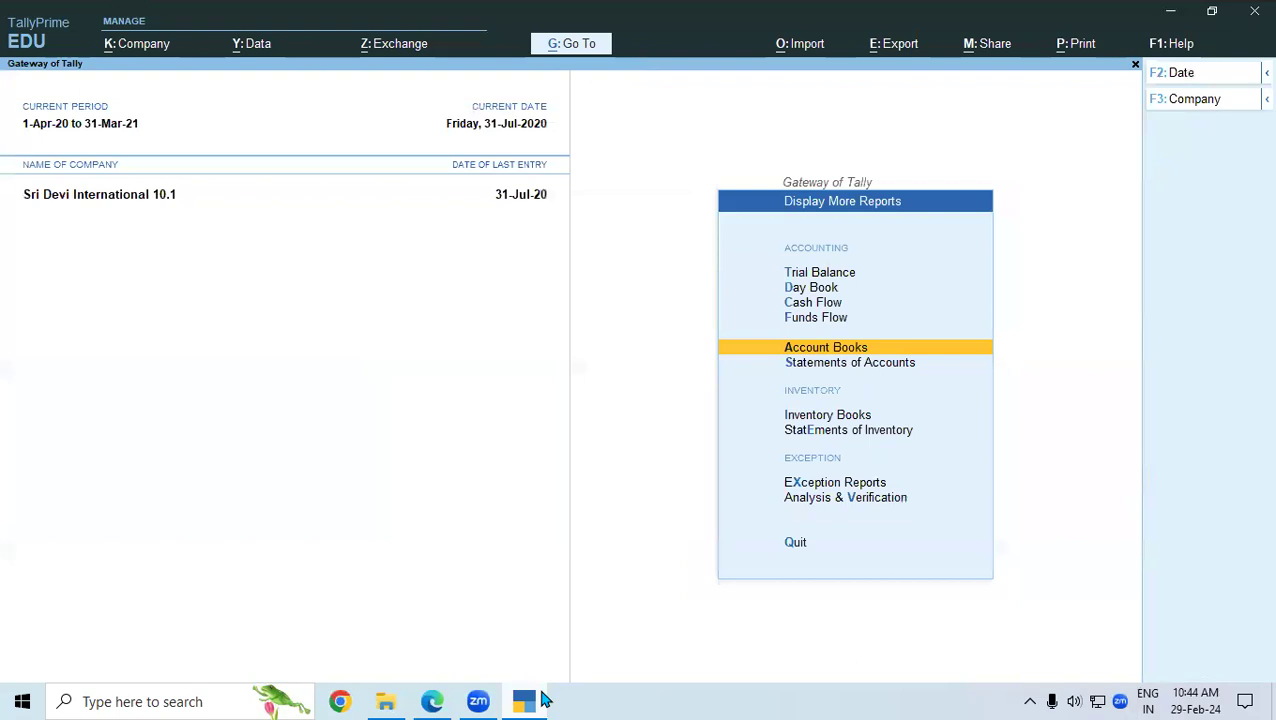
{"action": "key", "text": "Escape"}
Step: Open voucher entry from the Gateway of Tally and start a new Receipt voucher
{"action": "key", "text": "Up"}
{"action": "key", "text": "Up"}
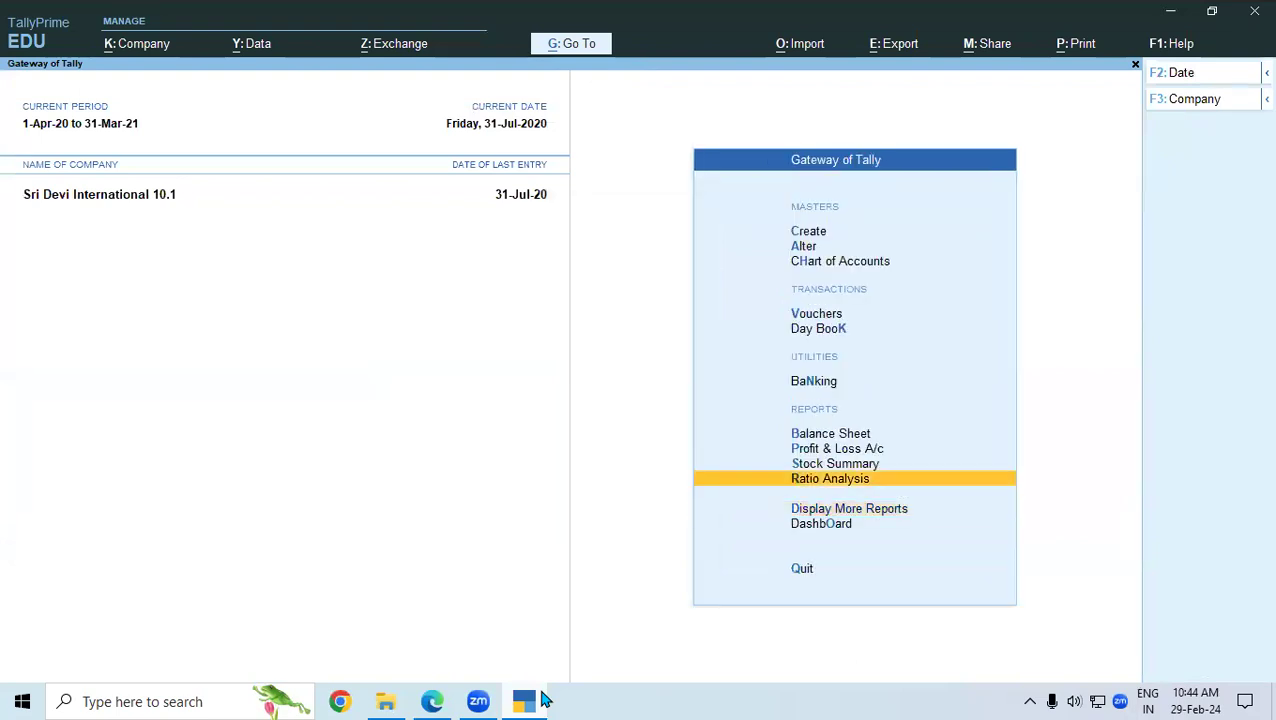
{"action": "key", "text": "Up"}
{"action": "key", "text": "Up"}
{"action": "key", "text": "Up"}
{"action": "key", "text": "Up"}
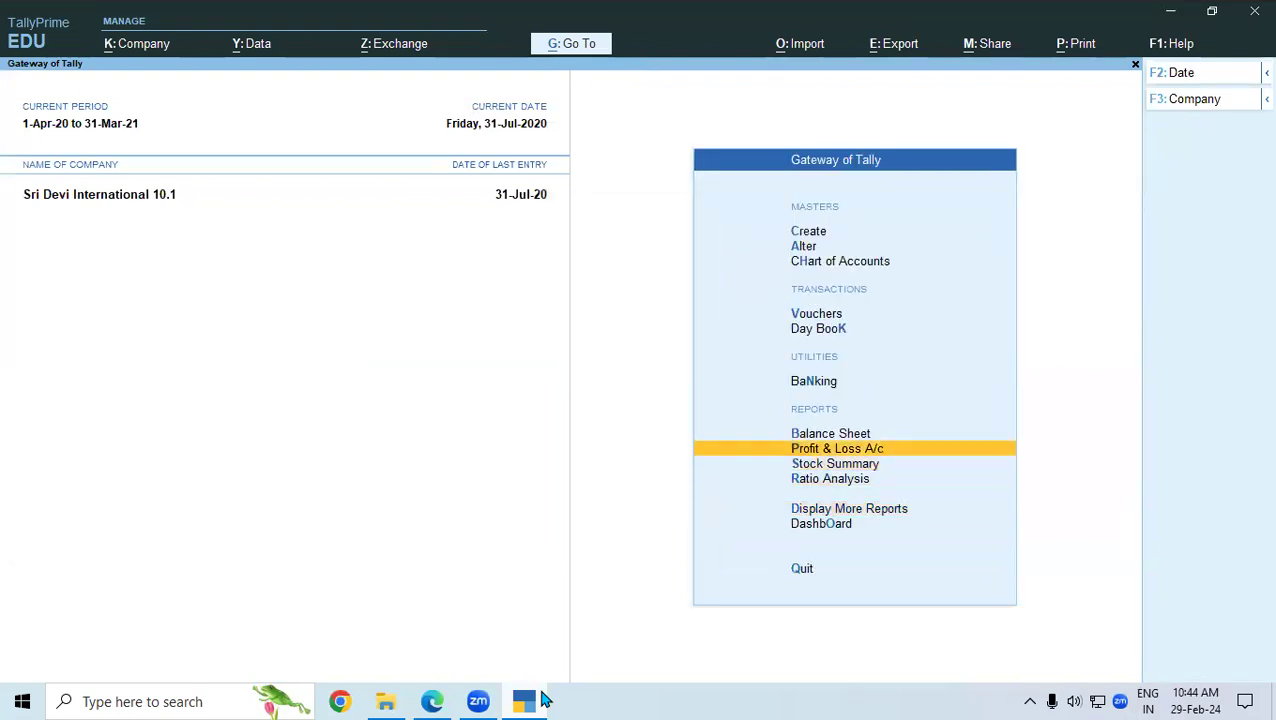
{"action": "key", "text": "Up"}
{"action": "key", "text": "Return"}
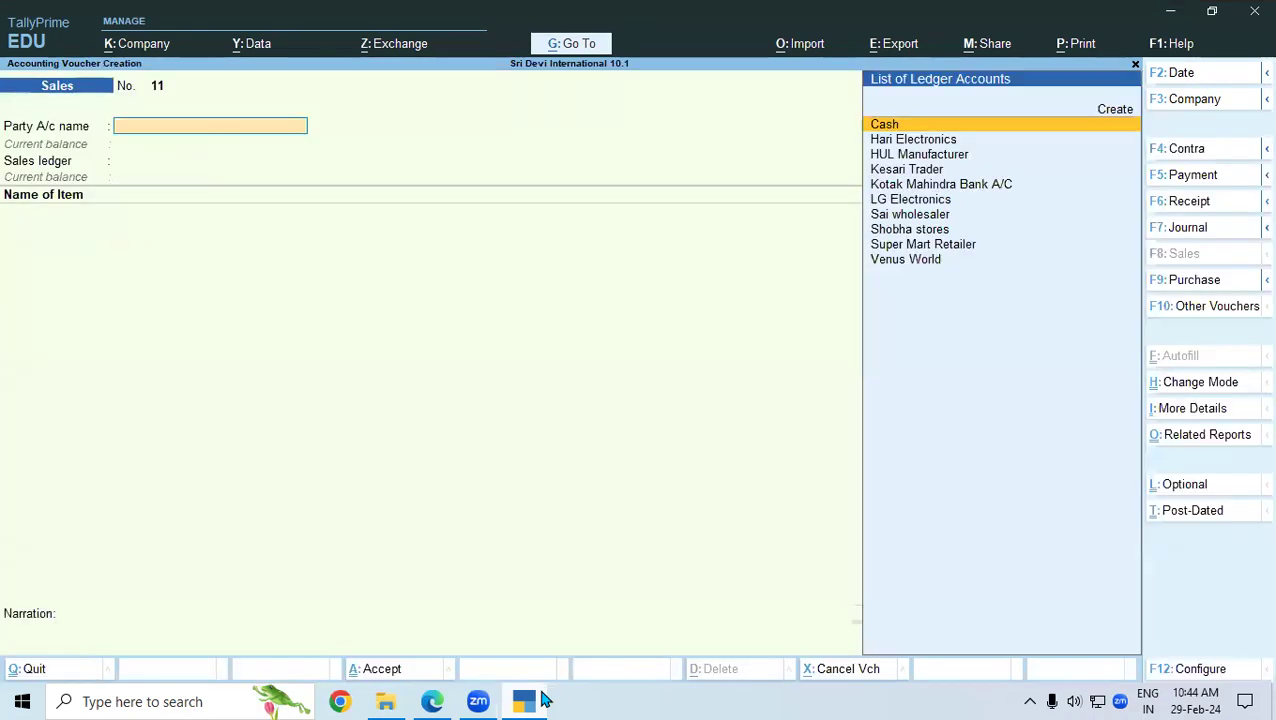
{"action": "key", "text": "F6"}
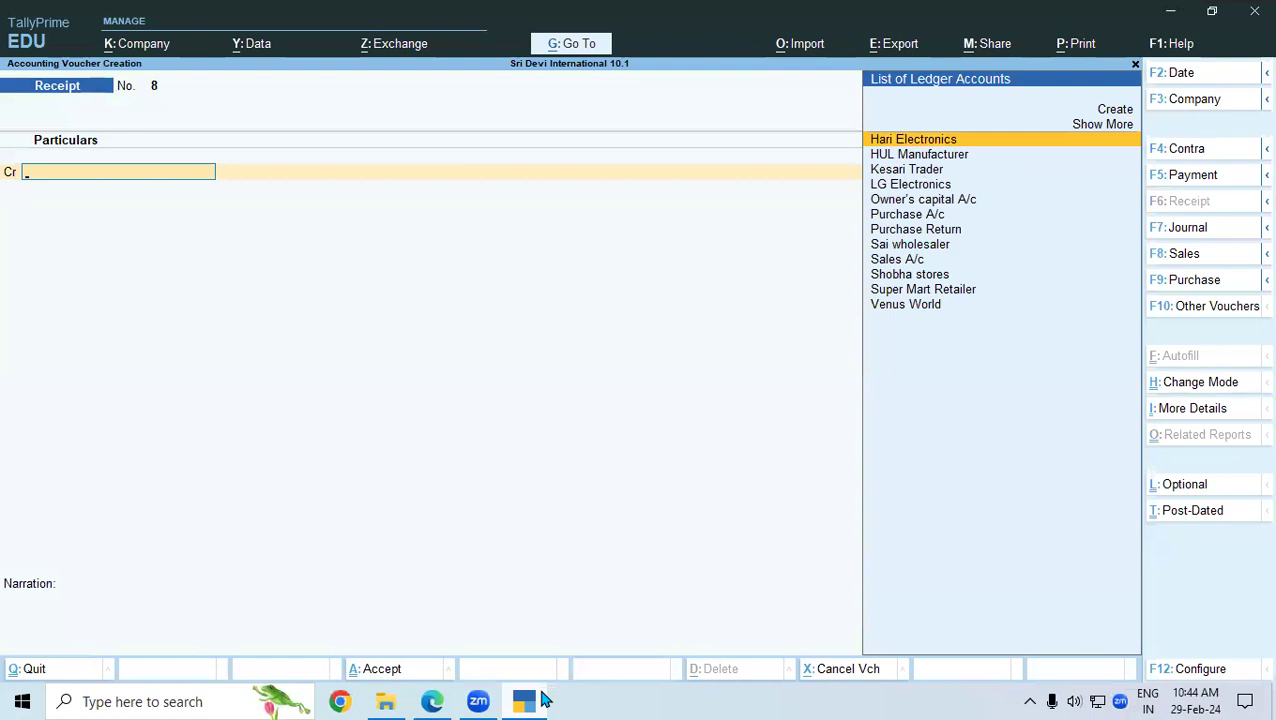
Step: Choose Venus World as the credited ledger of the receipt and continue to its bill-wise details
{"action": "key", "text": "Down"}
{"action": "key", "text": "Down"}
{"action": "key", "text": "Down"}
{"action": "key", "text": "Down"}
{"action": "key", "text": "Down"}
{"action": "key", "text": "Down"}
{"action": "key", "text": "Down"}
{"action": "key", "text": "Down"}
{"action": "key", "text": "Down"}
{"action": "key", "text": "Down"}
{"action": "key", "text": "Down"}
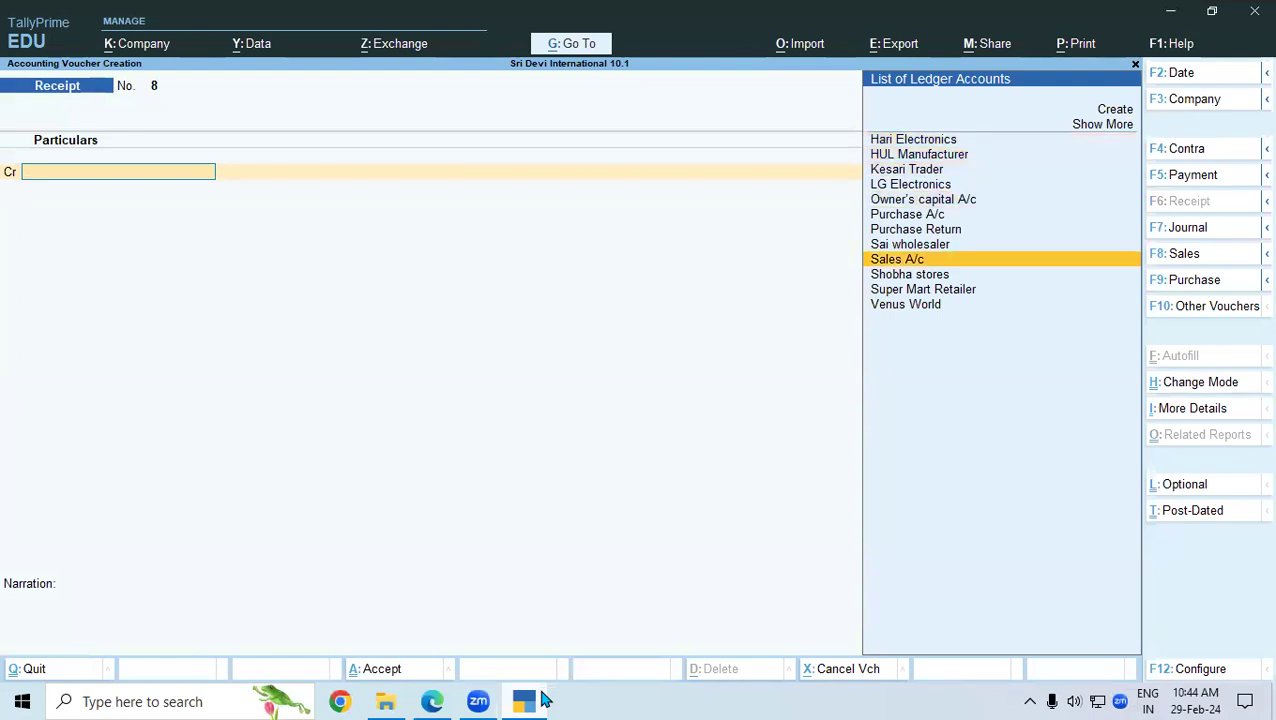
{"action": "key", "text": "Return"}
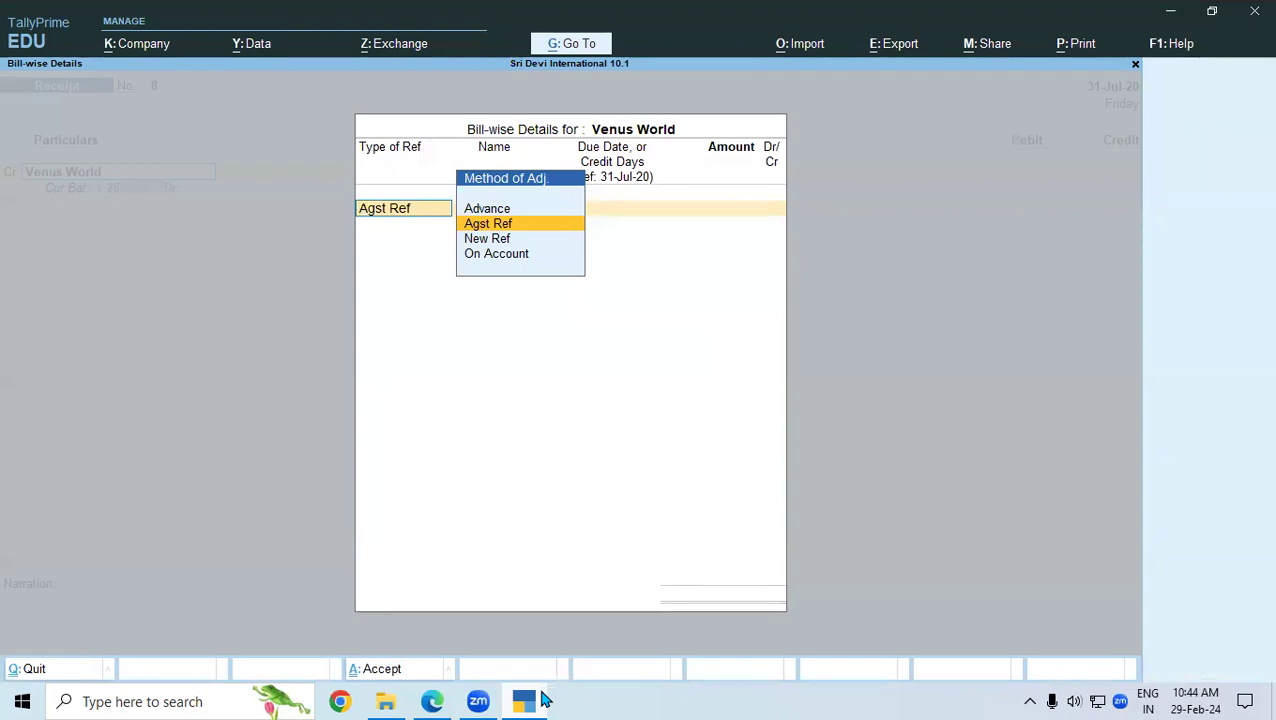
Step: Look through Venus World's pending bills 10, 11 and 12 under the Agst Ref method
{"action": "key", "text": "Return"}
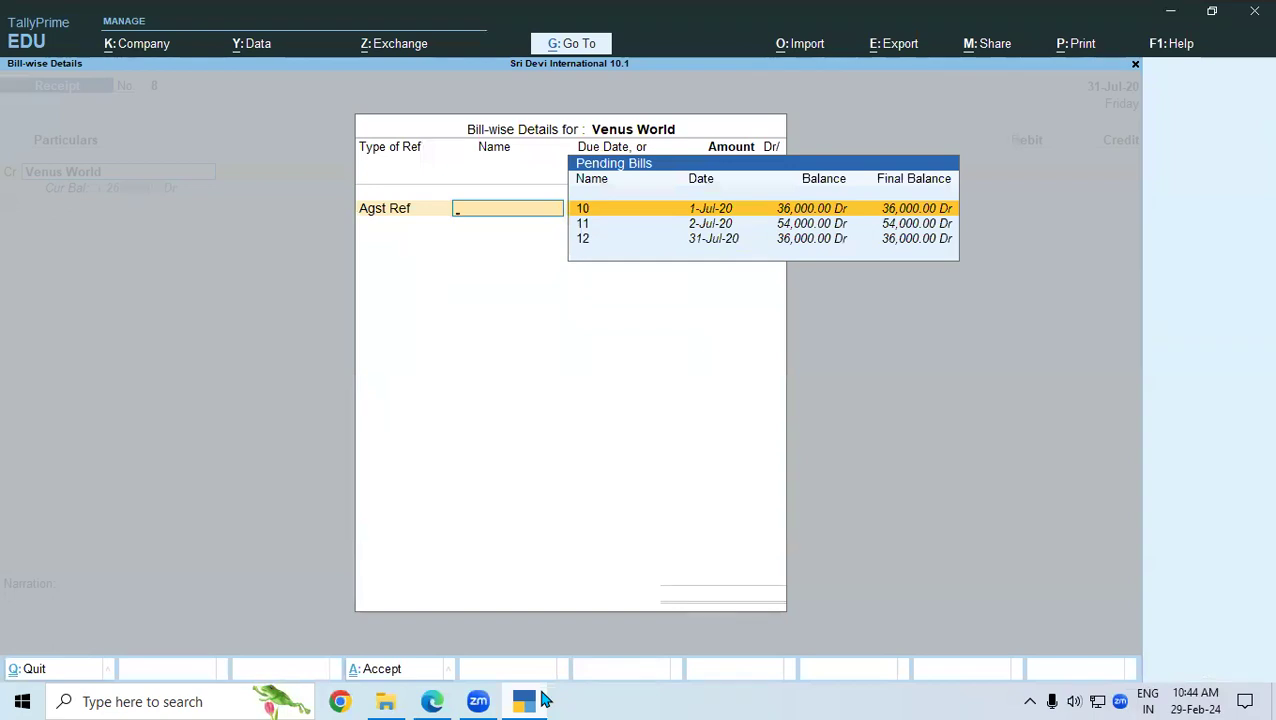
{"action": "key", "text": "Down"}
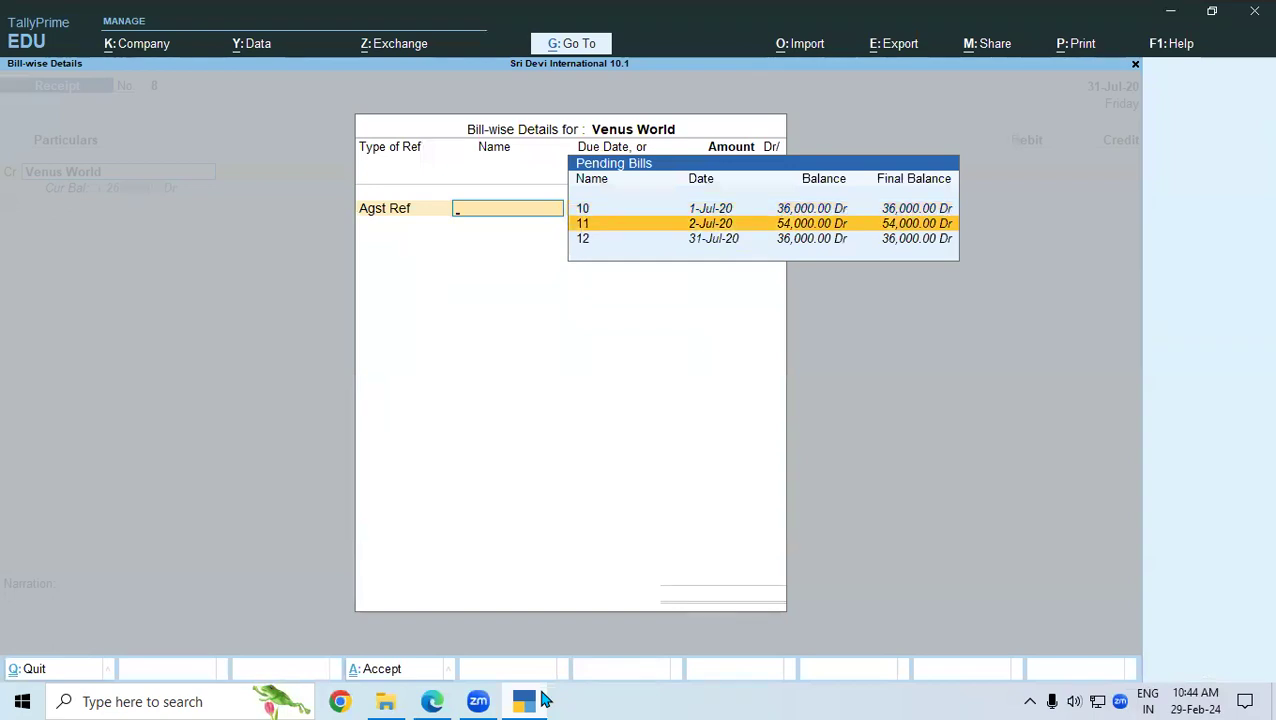
{"action": "key", "text": "Down"}
Step: Switch to the lesson notes in Edge, read the Venus World receipt transaction in Table 2.16, and return to TallyPrime
{"action": "left_click", "coordinate": [542, 699]}
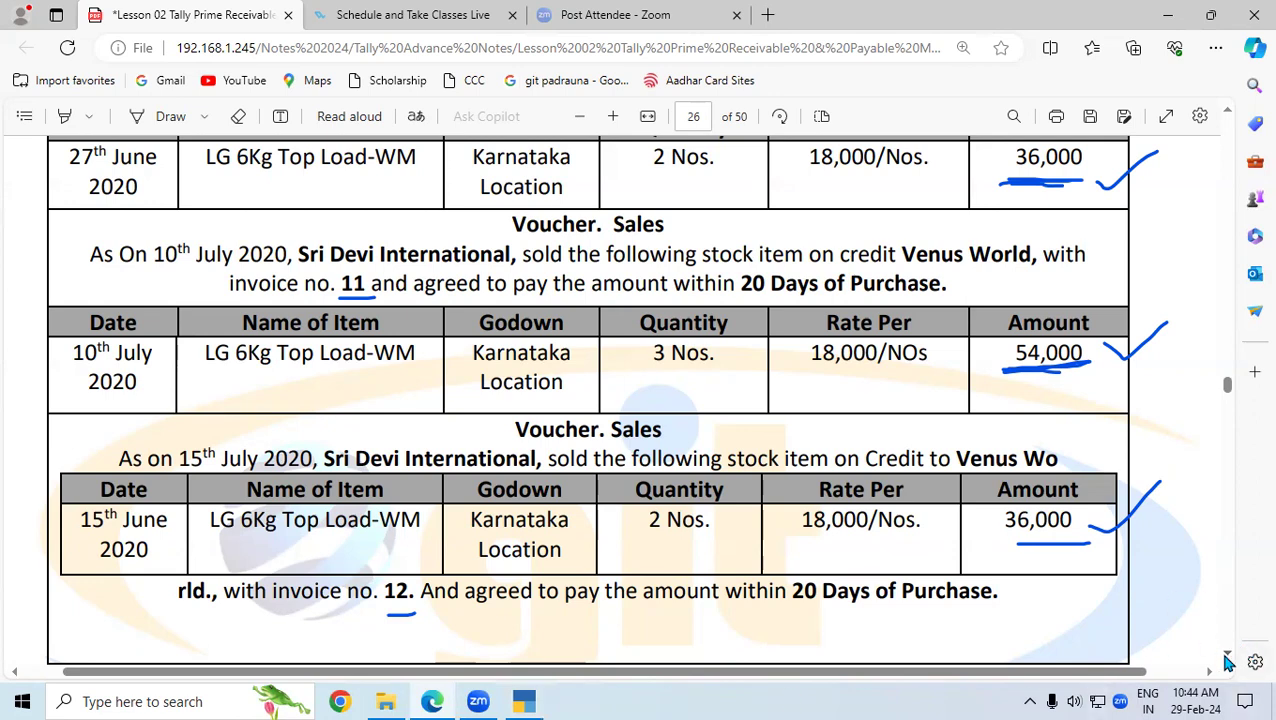
{"action": "scroll", "coordinate": [1228, 662], "scroll_direction": "down", "scroll_amount": 5}
{"action": "scroll", "coordinate": [1230, 660], "scroll_direction": "down", "scroll_amount": 1}
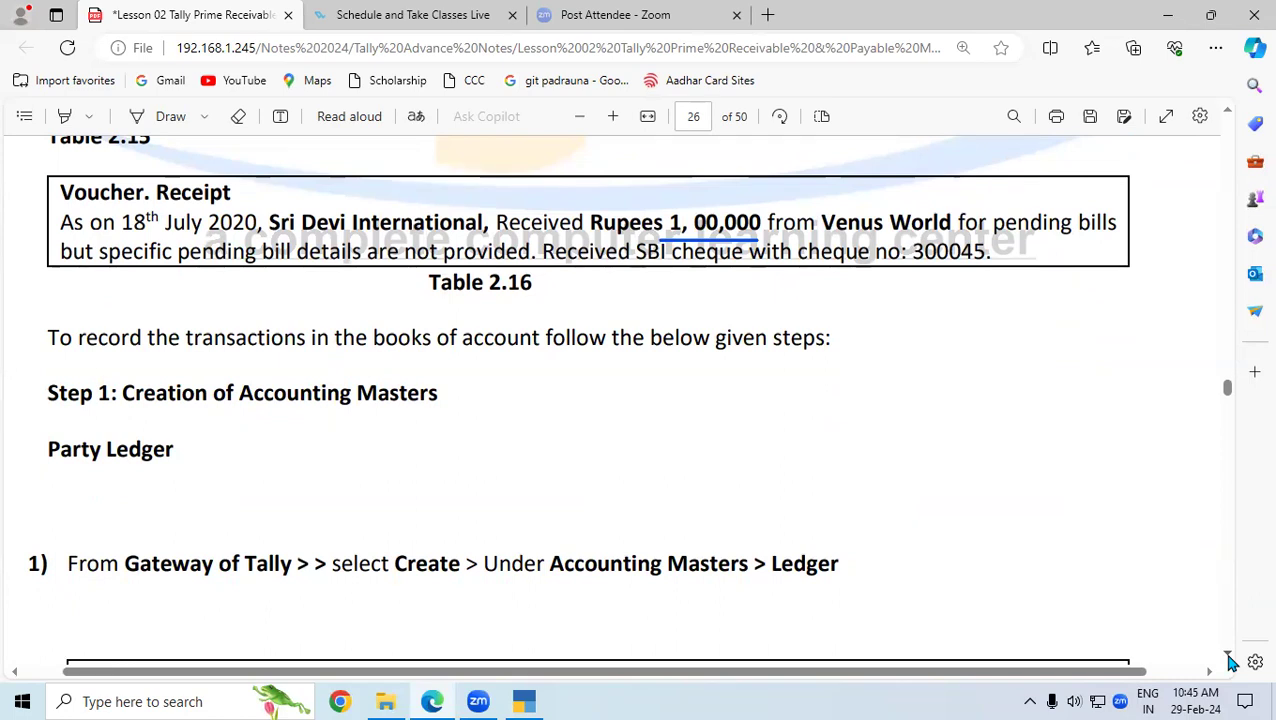
{"action": "key", "text": "alt+Tab"}
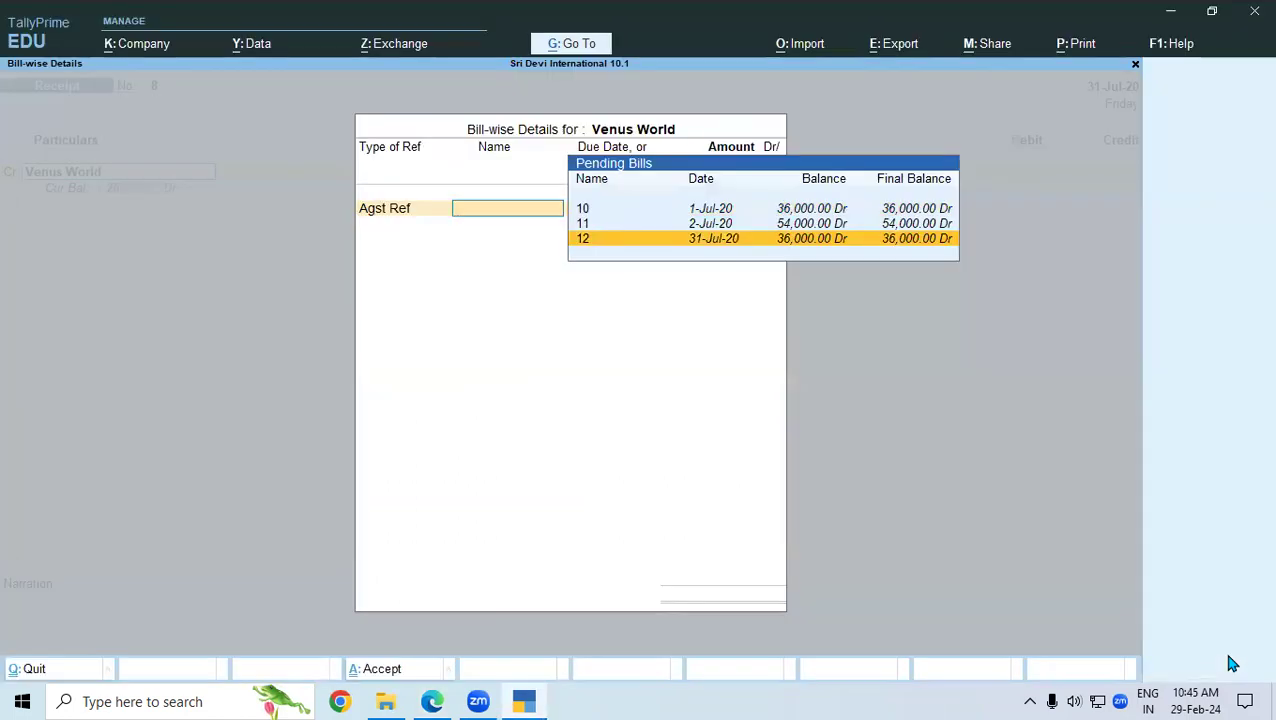
Step: Change Venus World's adjustment method to On Account, credit 1,00,000.00, and accept the bill-wise details
{"action": "key", "text": "BackSpace"}
{"action": "key", "text": "Down"}
{"action": "key", "text": "Down"}
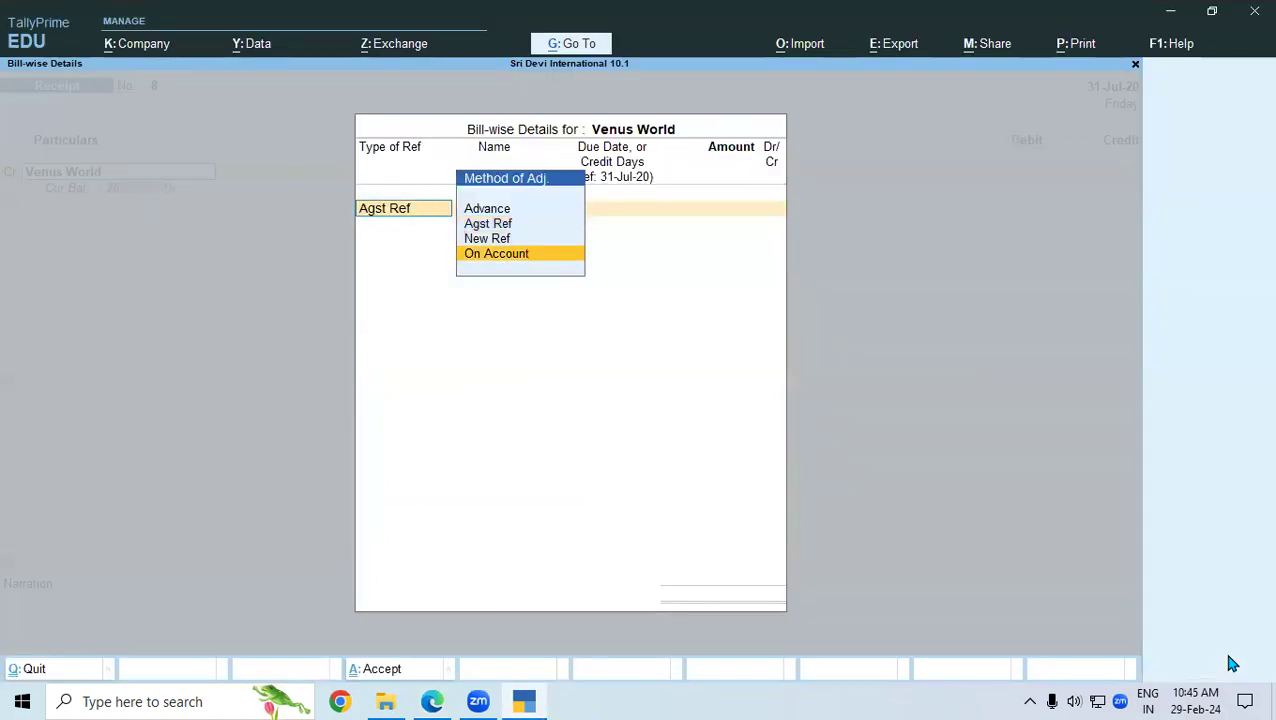
{"action": "key", "text": "Return"}
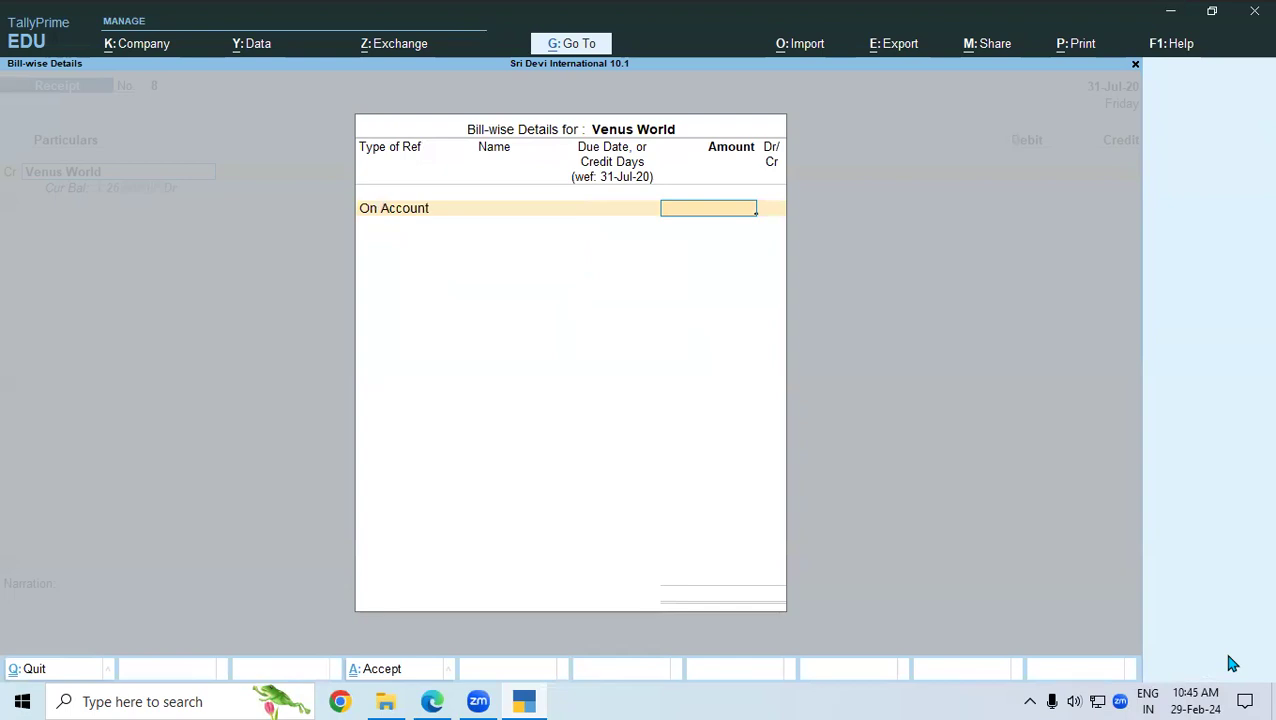
{"action": "type", "text": "100000"}
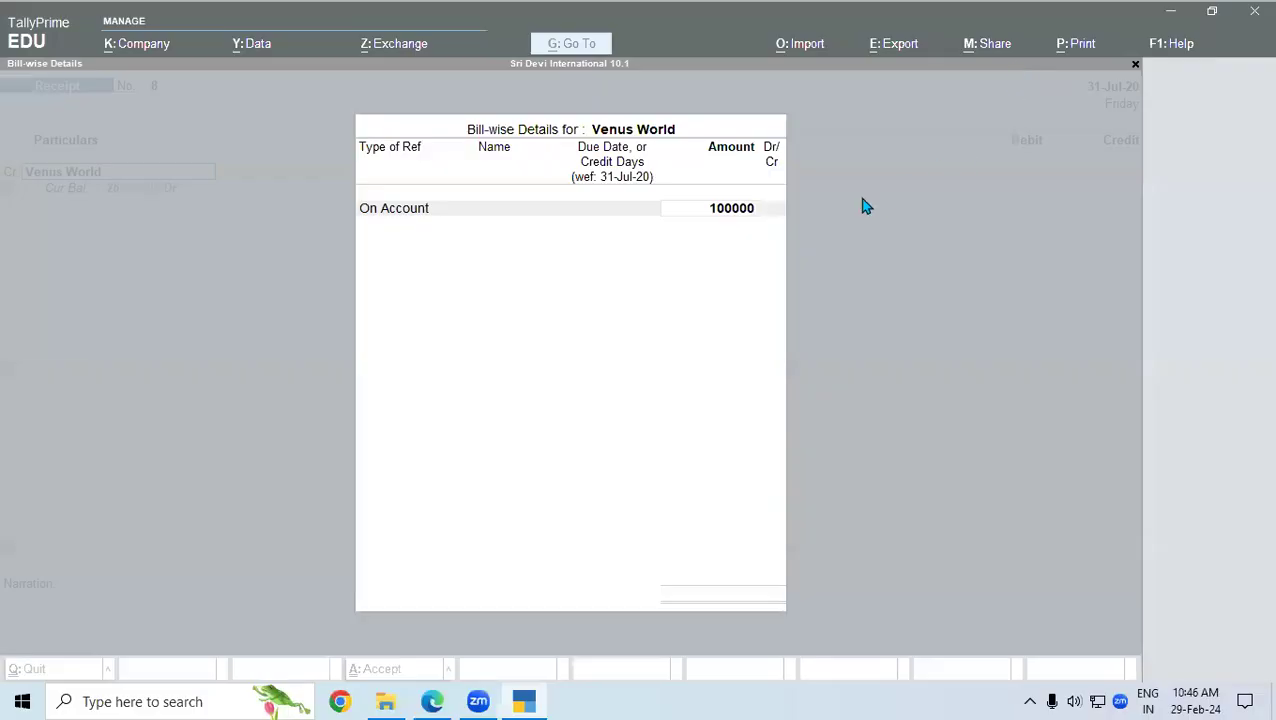
{"action": "left_click", "coordinate": [749, 218]}
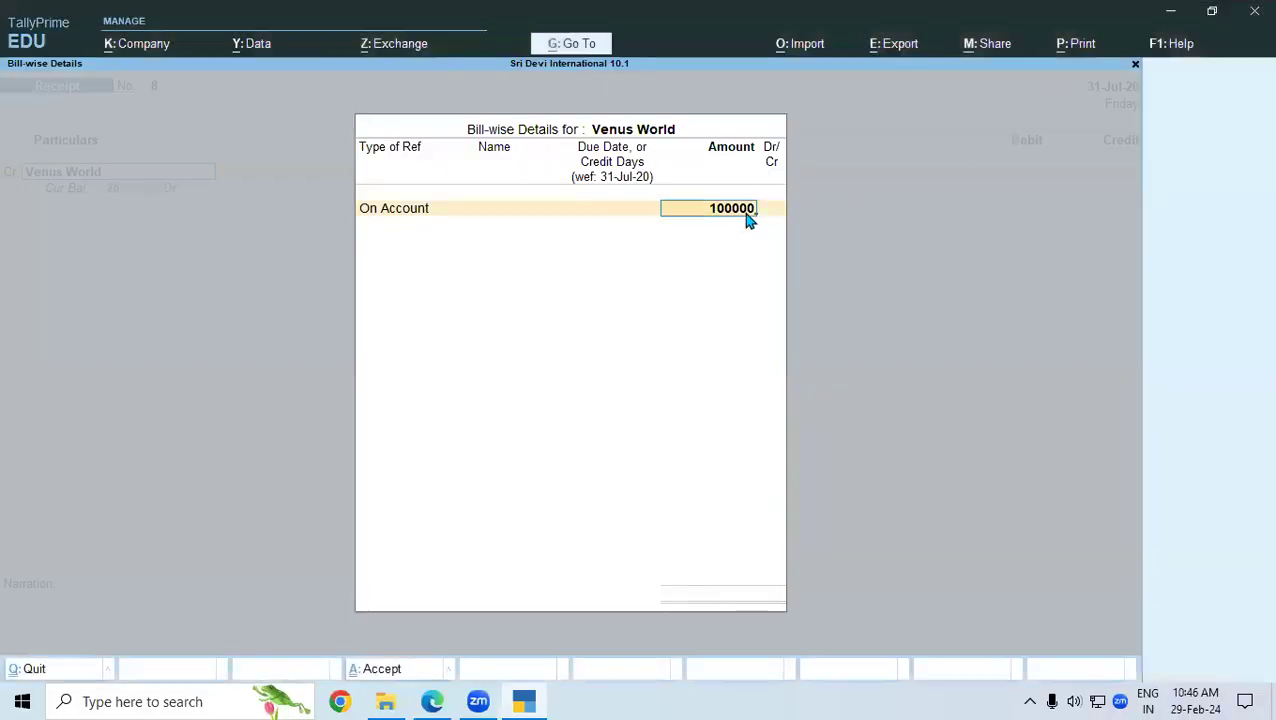
{"action": "key", "text": "Return"}
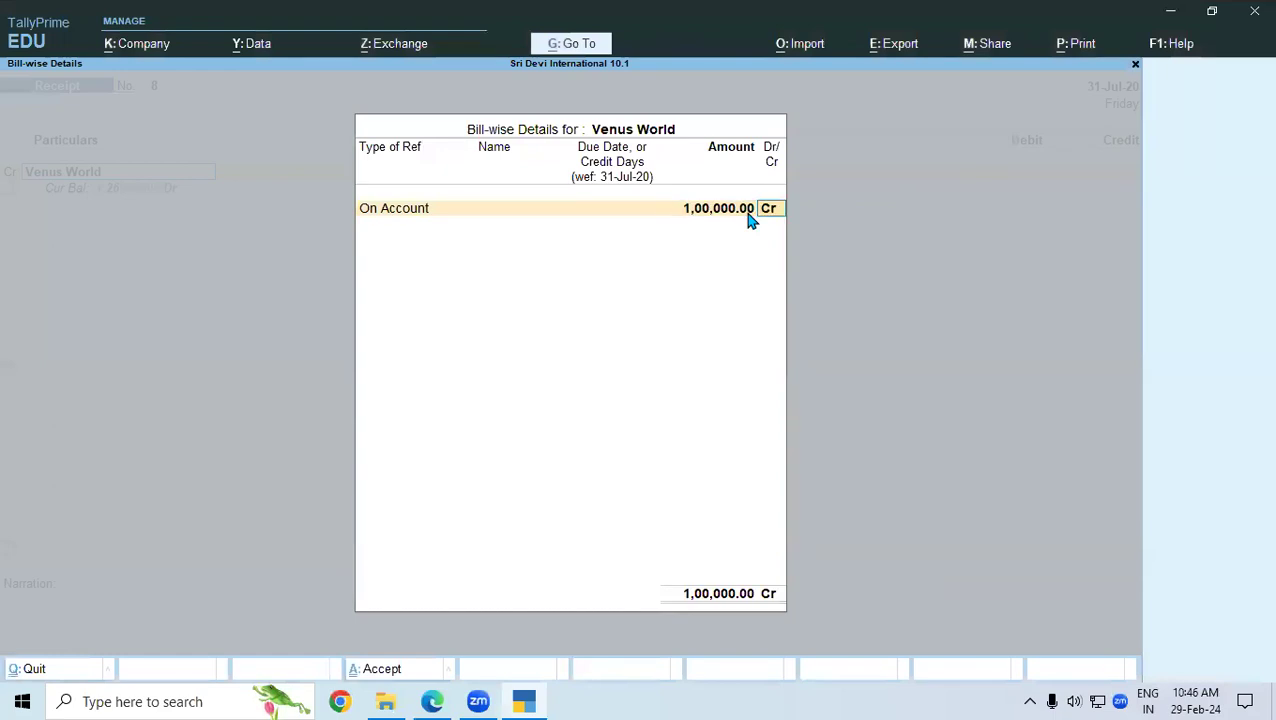
{"action": "key", "text": "Return"}
{"action": "key", "text": "Return"}
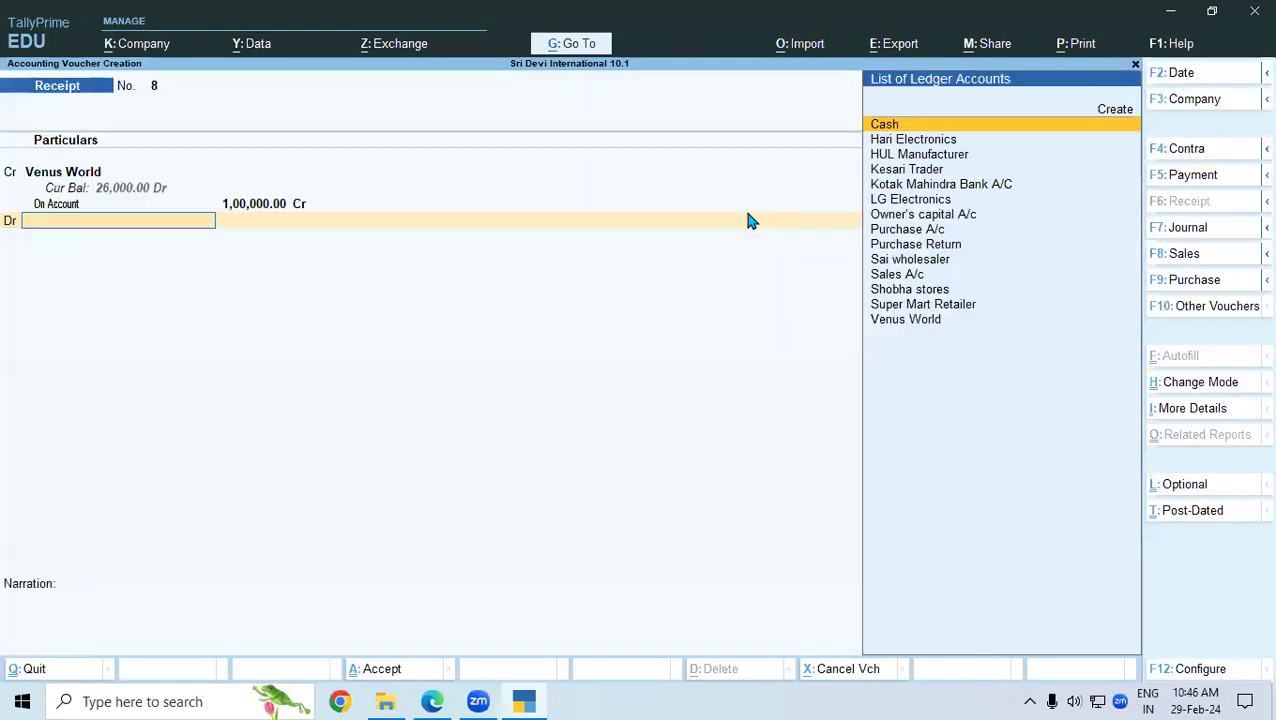
{"action": "key", "text": "Return"}
{"action": "key", "text": "Return"}
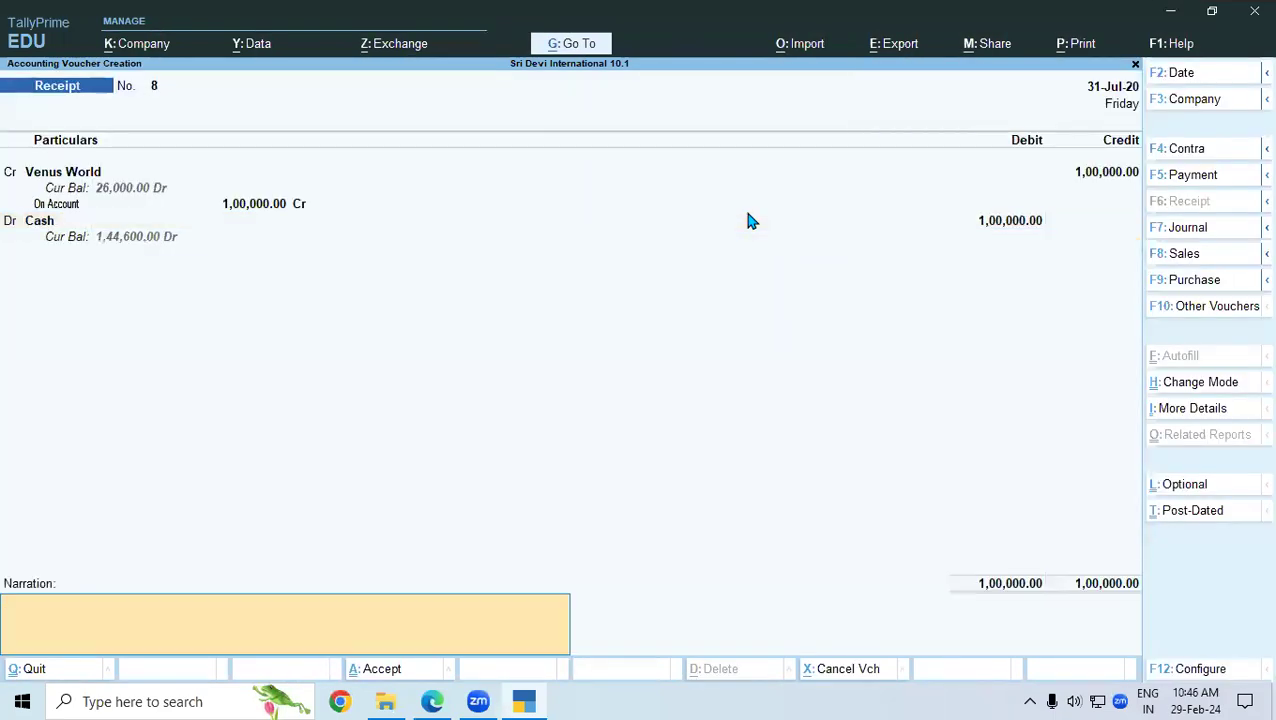
{"action": "key", "text": "BackSpace"}
{"action": "key", "text": "BackSpace"}
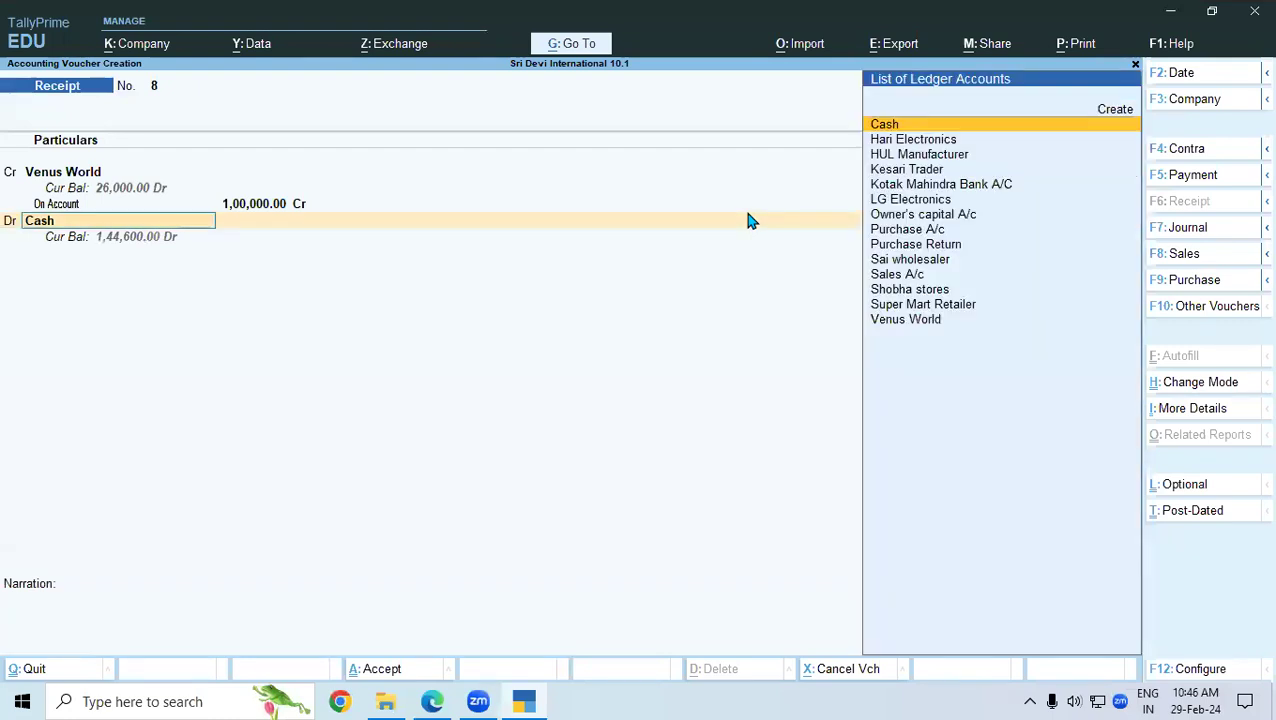
Step: Debit Kotak Mahindra Bank A/C with 1,00,000.00 and allocate the full amount as a Cheque/DD transaction
{"action": "key", "text": "Down"}
{"action": "key", "text": "Down"}
{"action": "key", "text": "Down"}
{"action": "key", "text": "Down"}
{"action": "key", "text": "Return"}
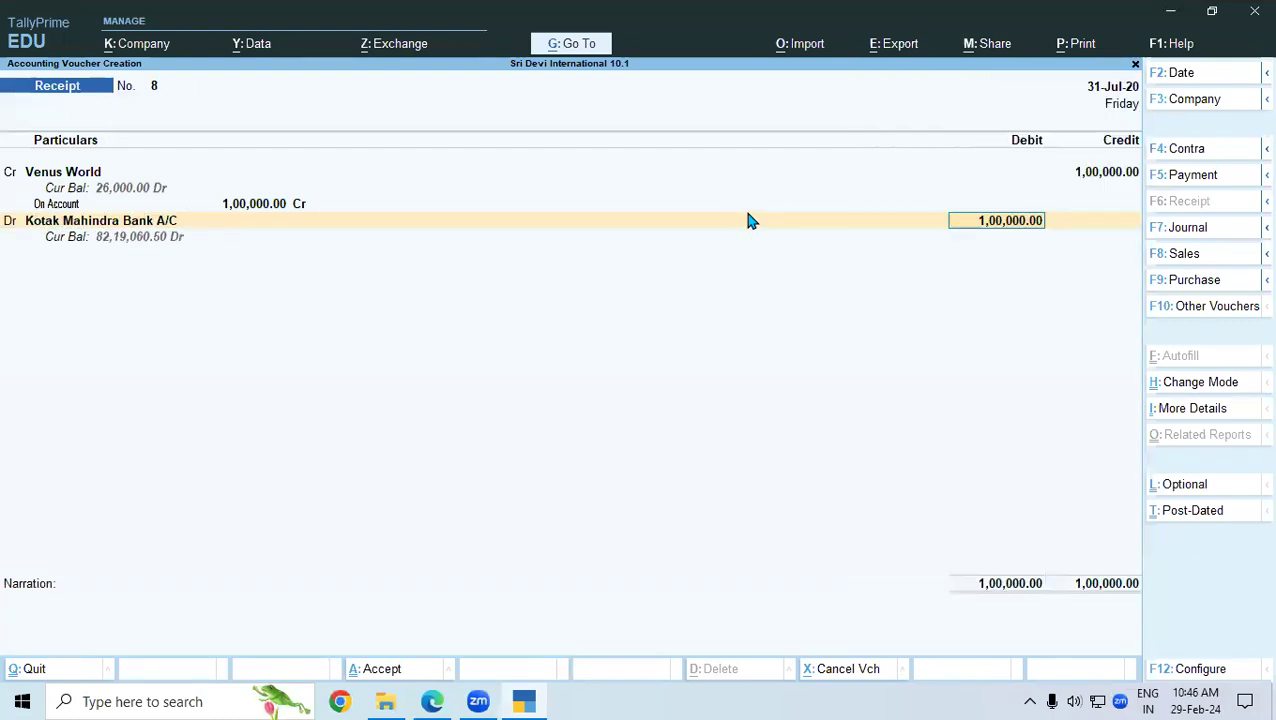
{"action": "key", "text": "Return"}
{"action": "key", "text": "Return"}
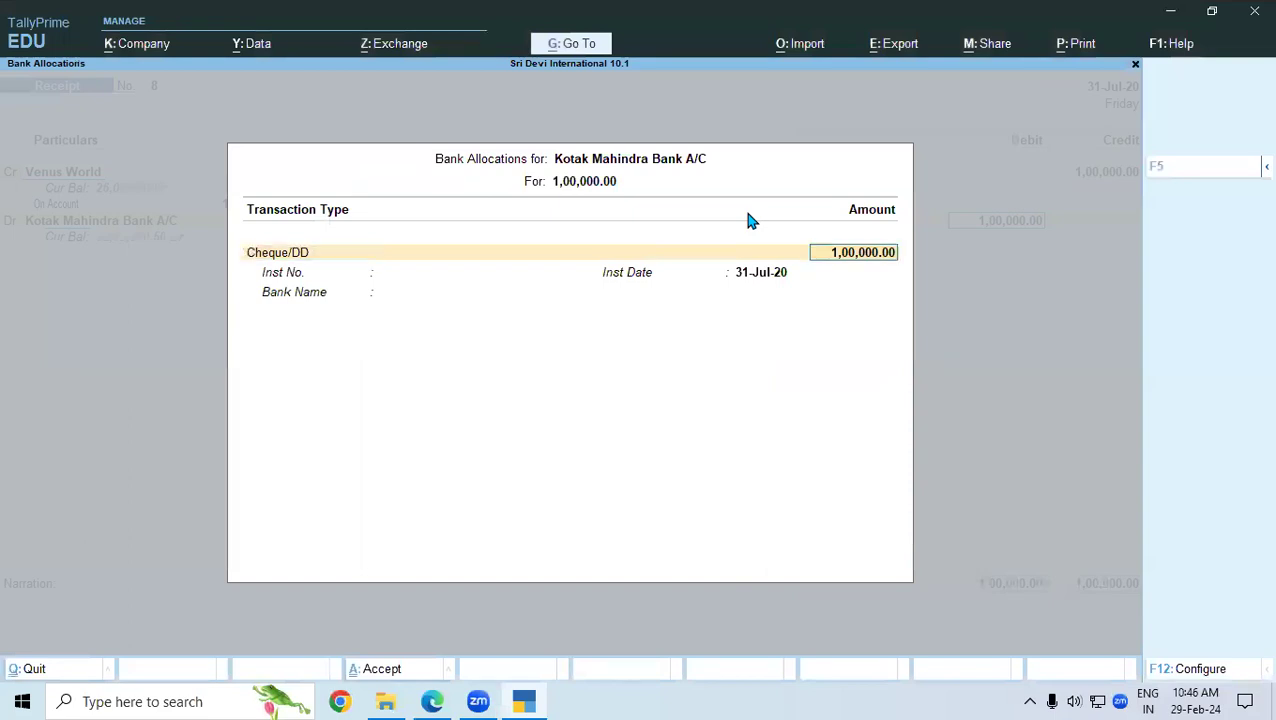
{"action": "key", "text": "Return"}
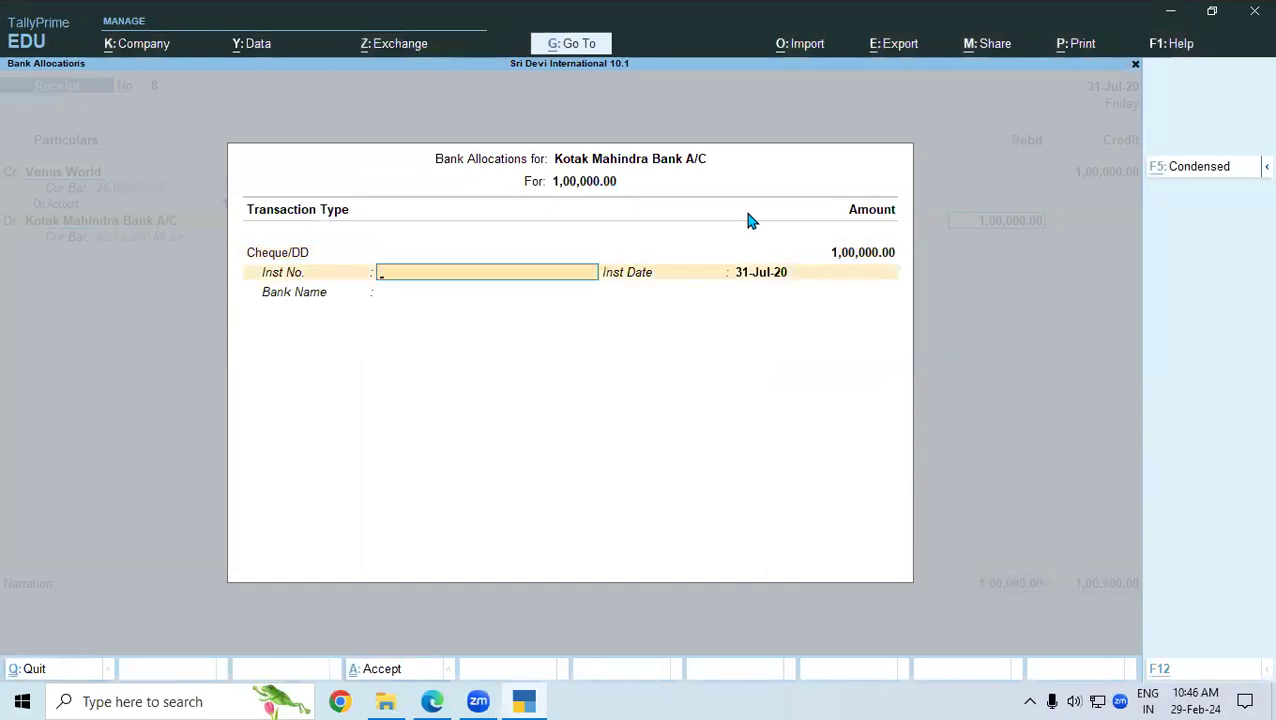
Step: Set the instrument number to 300045 from the lesson notes, keep the 31-Jul-20 date, save the receipt and leave voucher entry
{"action": "key", "text": "alt+Tab"}
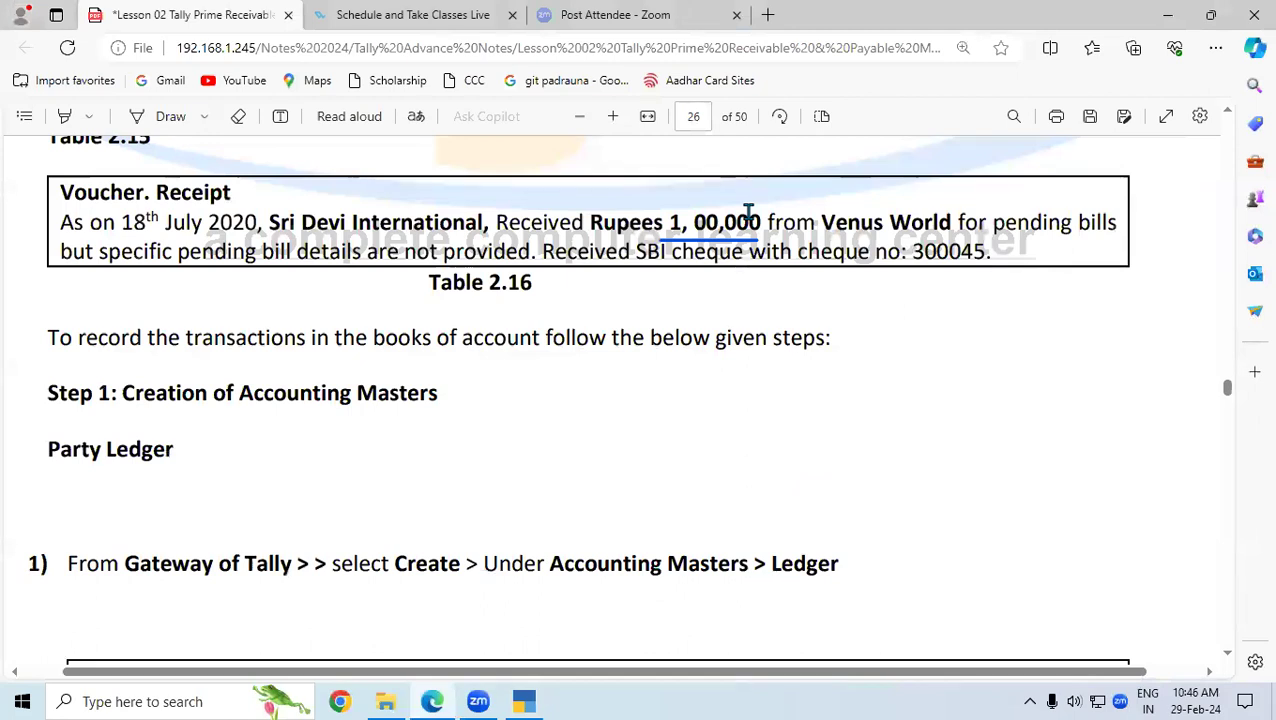
{"action": "key", "text": "alt+Tab"}
{"action": "key", "text": "alt+Tab"}
{"action": "type", "text": "300"}
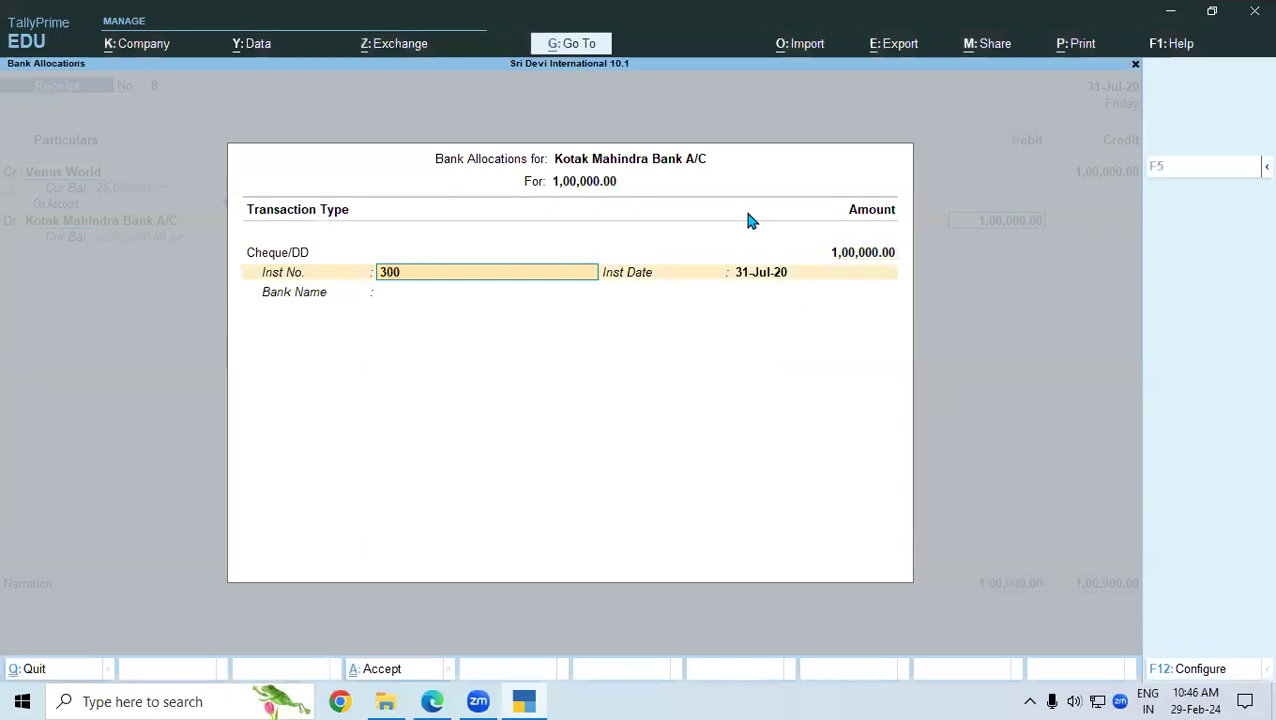
{"action": "type", "text": "045"}
{"action": "key", "text": "Return"}
{"action": "key", "text": "Return"}
{"action": "key", "text": "Return"}
{"action": "key", "text": "Return"}
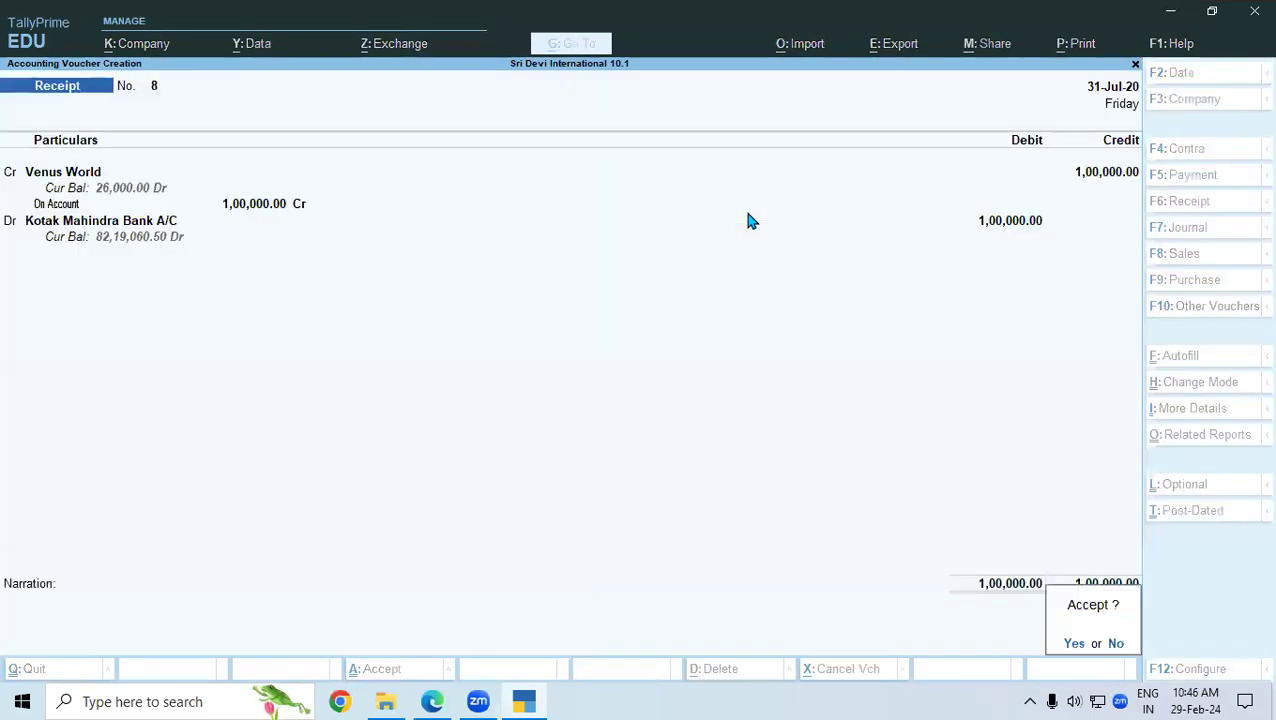
{"action": "key", "text": "Return"}
{"action": "key", "text": "Escape"}
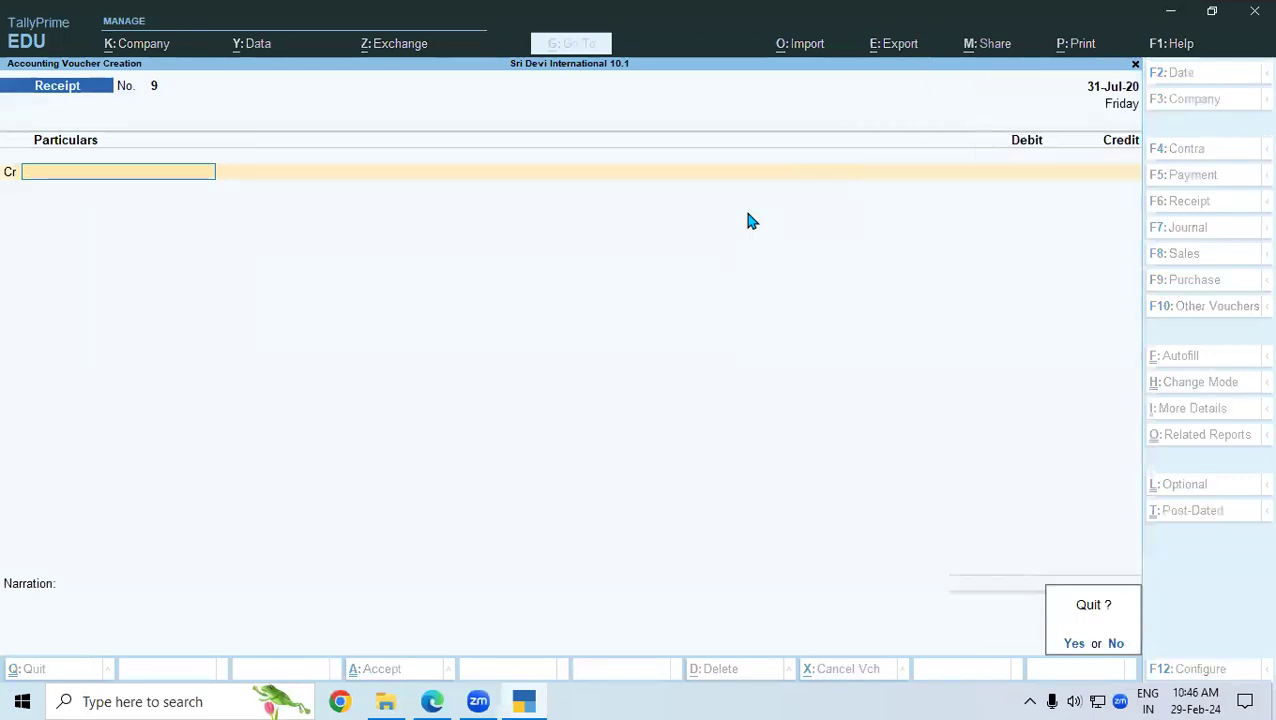
{"action": "key", "text": "Return"}
Step: Open the ledger selection under the Account Books reports
{"action": "key", "text": "Down"}
{"action": "key", "text": "Down"}
{"action": "key", "text": "Down"}
{"action": "key", "text": "Down"}
{"action": "key", "text": "Down"}
{"action": "key", "text": "Down"}
{"action": "key", "text": "Down"}
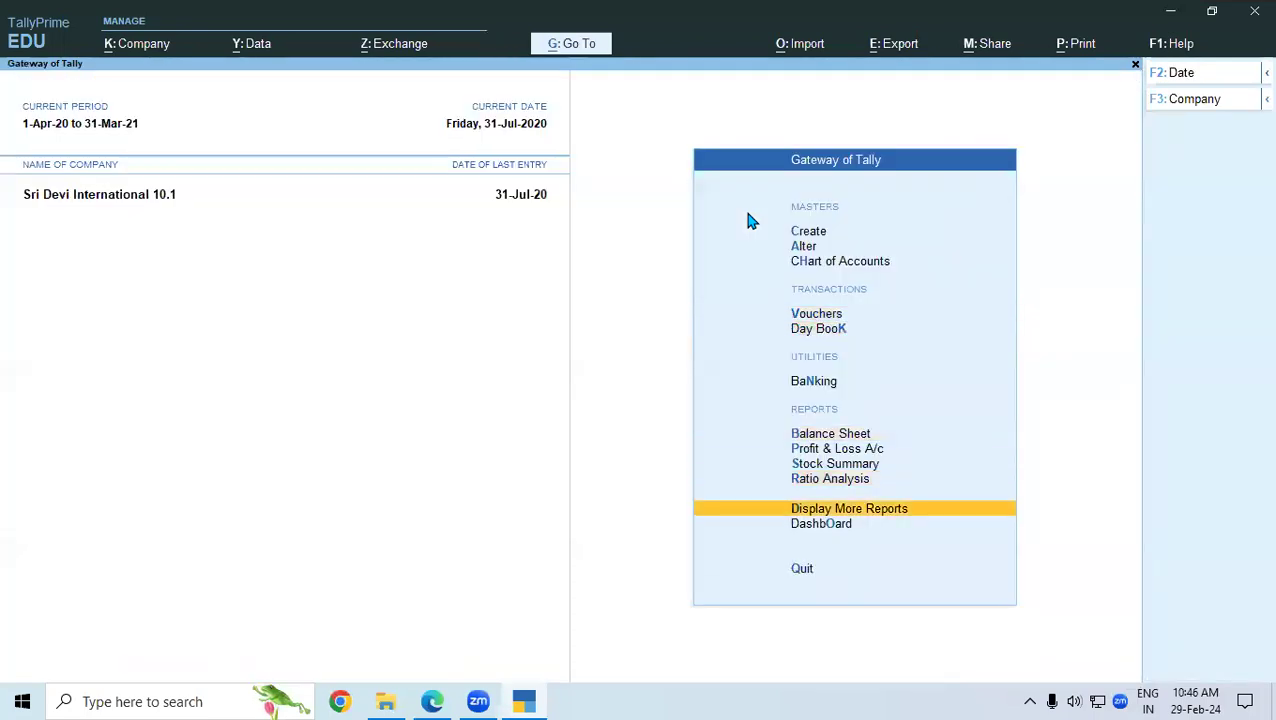
{"action": "key", "text": "Return"}
{"action": "key", "text": "Down"}
{"action": "key", "text": "Down"}
{"action": "key", "text": "Down"}
{"action": "key", "text": "Down"}
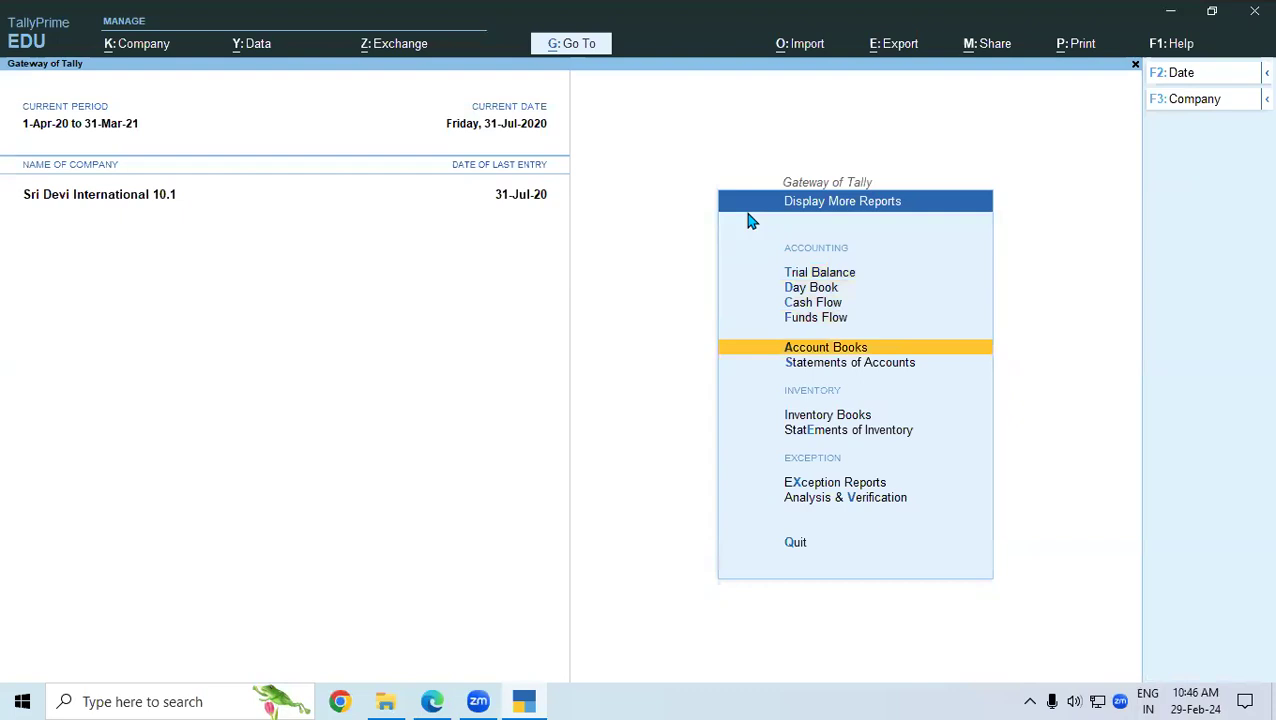
{"action": "key", "text": "Return"}
{"action": "key", "text": "Down"}
{"action": "key", "text": "Return"}
Step: Display Venus World's ledger vouchers to review its sales, receipt and closing balance, and close the report
{"action": "key", "text": "Down"}
{"action": "key", "text": "Down"}
{"action": "key", "text": "Down"}
{"action": "key", "text": "Down"}
{"action": "key", "text": "Down"}
{"action": "key", "text": "Down"}
{"action": "key", "text": "Down"}
{"action": "key", "text": "Down"}
{"action": "key", "text": "Down"}
{"action": "key", "text": "Down"}
{"action": "key", "text": "Down"}
{"action": "key", "text": "Down"}
{"action": "key", "text": "Down"}
{"action": "key", "text": "Down"}
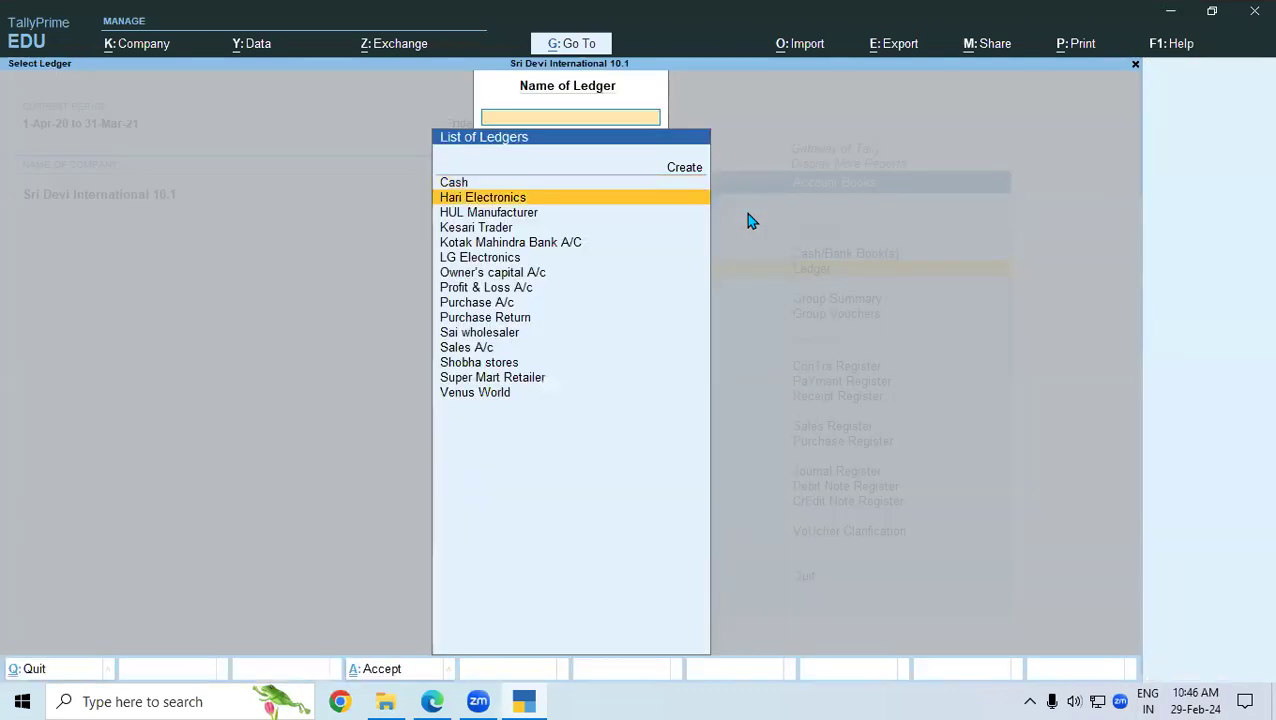
{"action": "key", "text": "Return"}
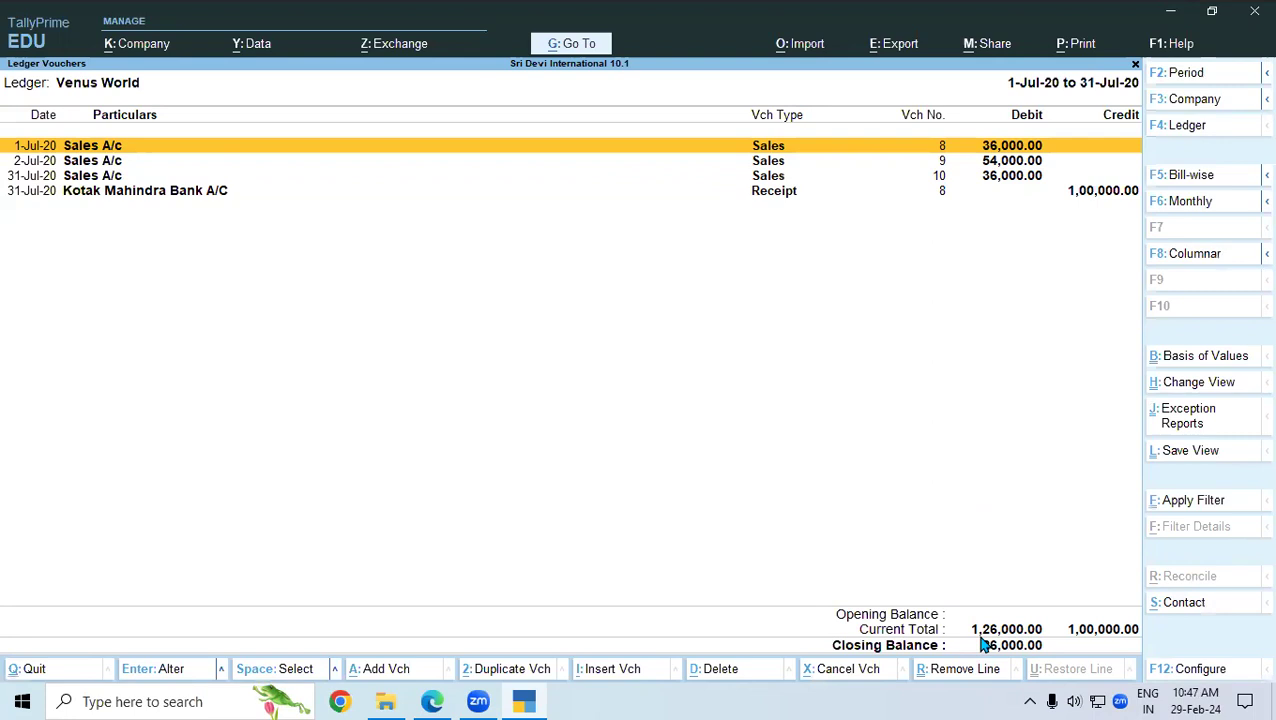
{"action": "key", "text": "Escape"}
{"action": "key", "text": "Escape"}
{"action": "key", "text": "Escape"}
{"action": "key", "text": "Escape"}
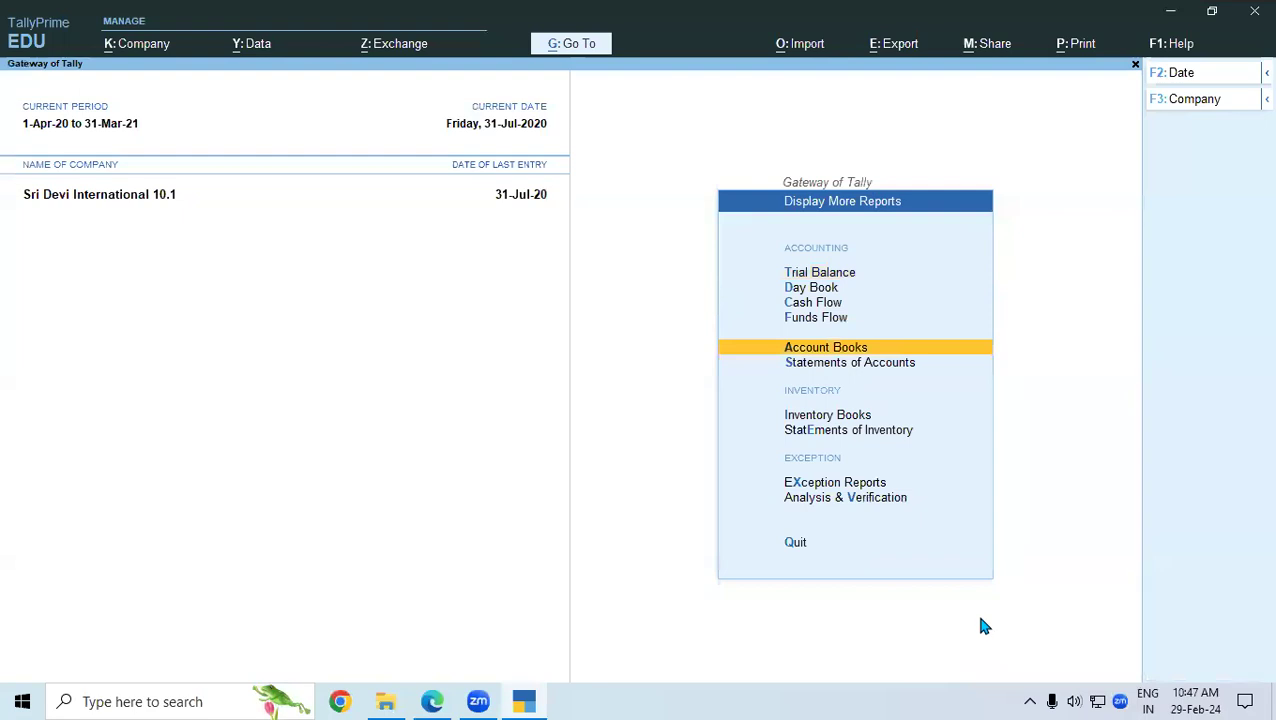
Step: Find and display the Bills Receivable report
{"action": "key", "text": "alt+g"}
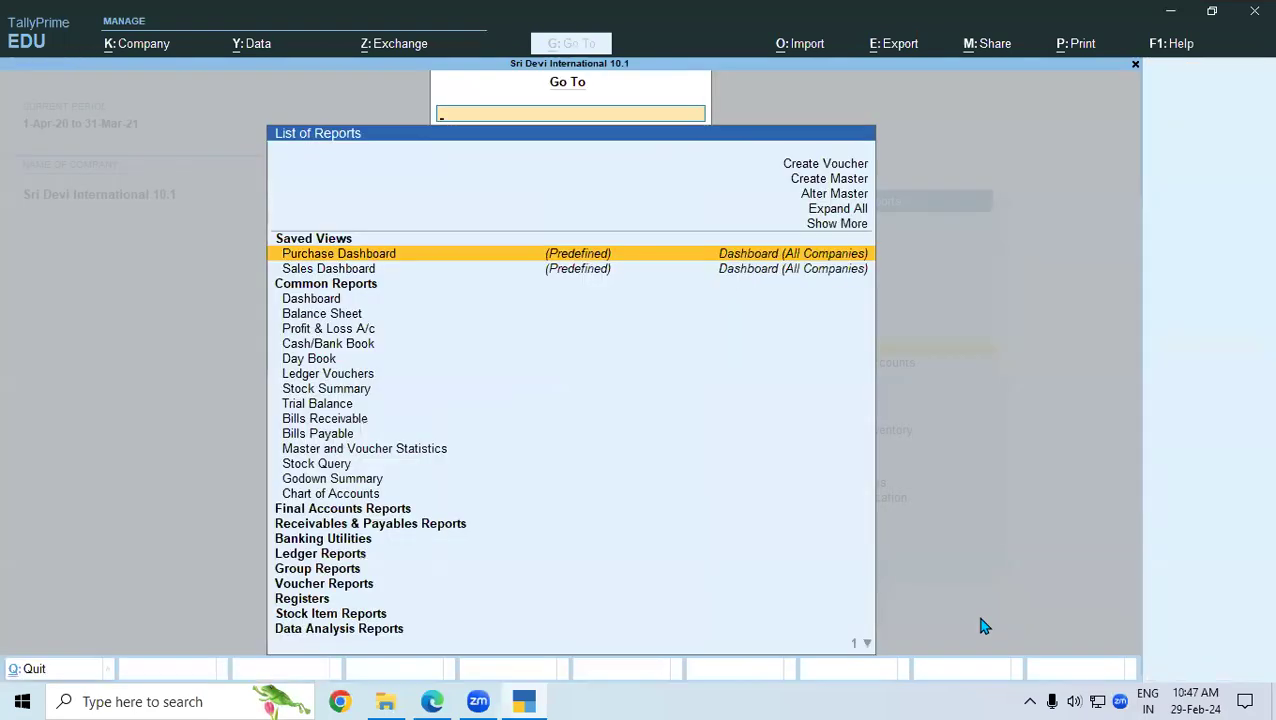
{"action": "type", "text": "Bil"}
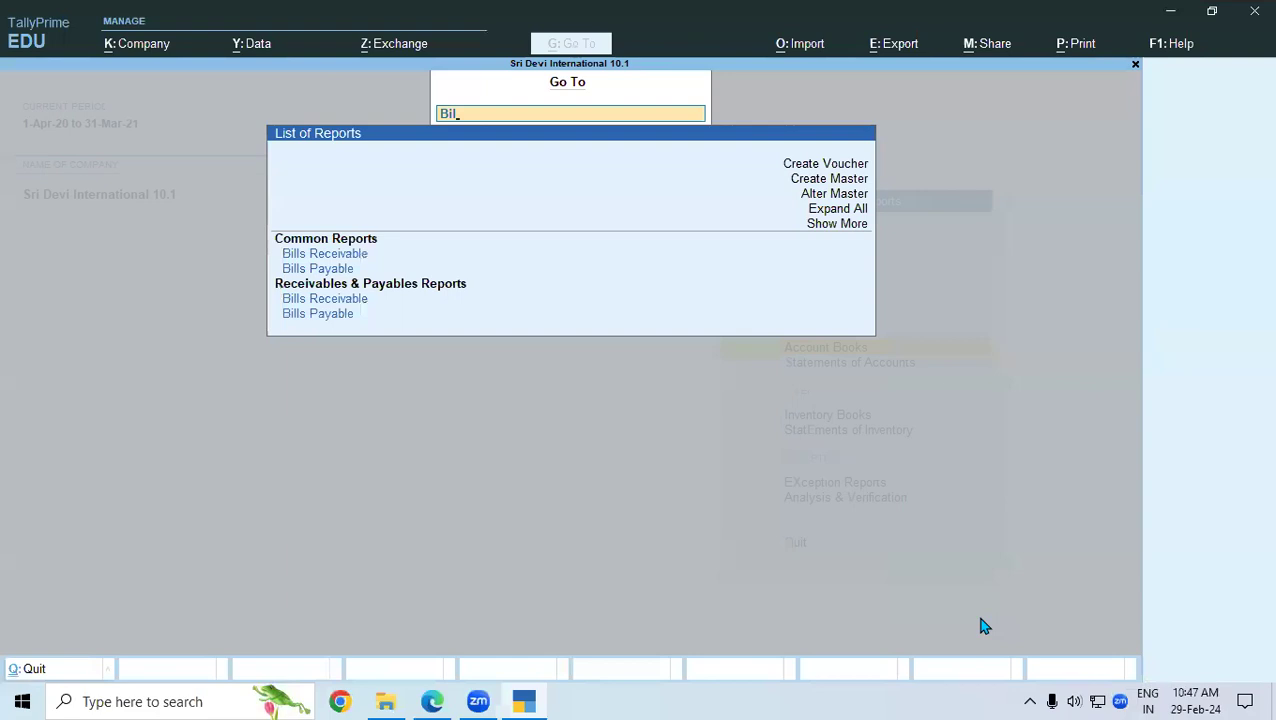
{"action": "key", "text": "Down"}
{"action": "key", "text": "Return"}
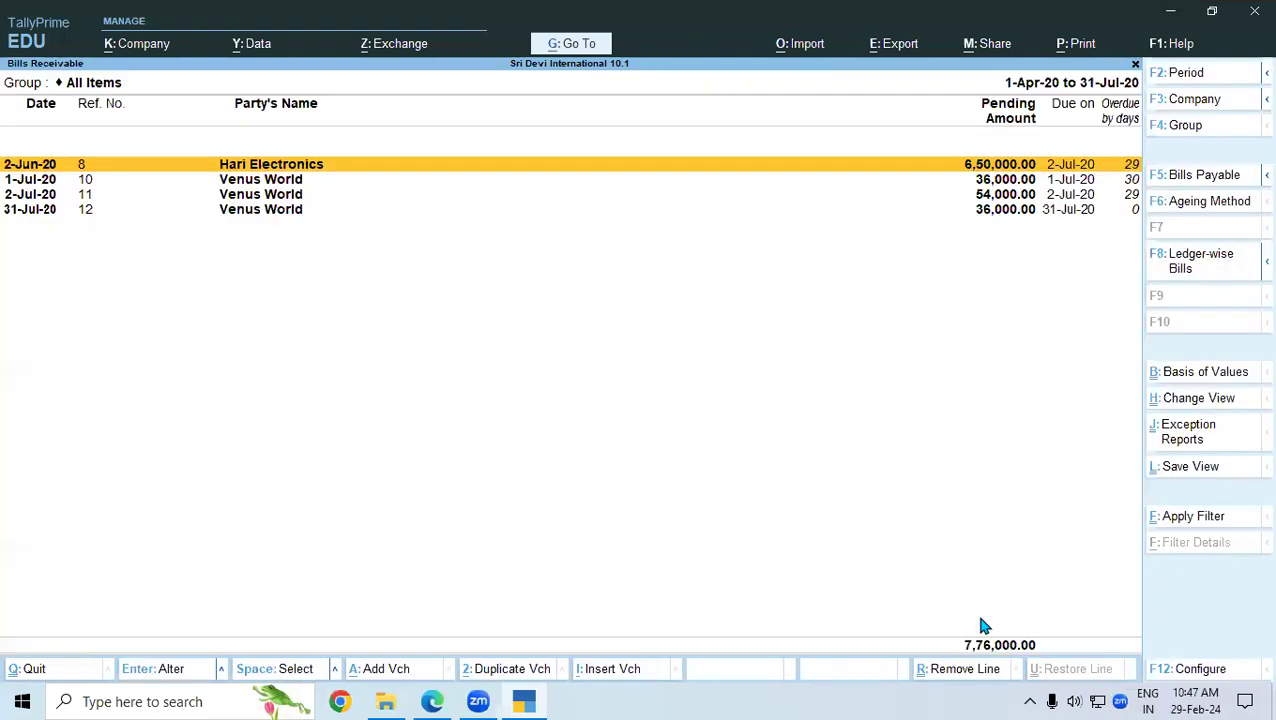
Step: Examine the pending bills of Hari Electronics and Venus World in the Bills Receivable report
{"action": "key", "text": "Down"}
{"action": "key", "text": "Down"}
{"action": "key", "text": "Down"}
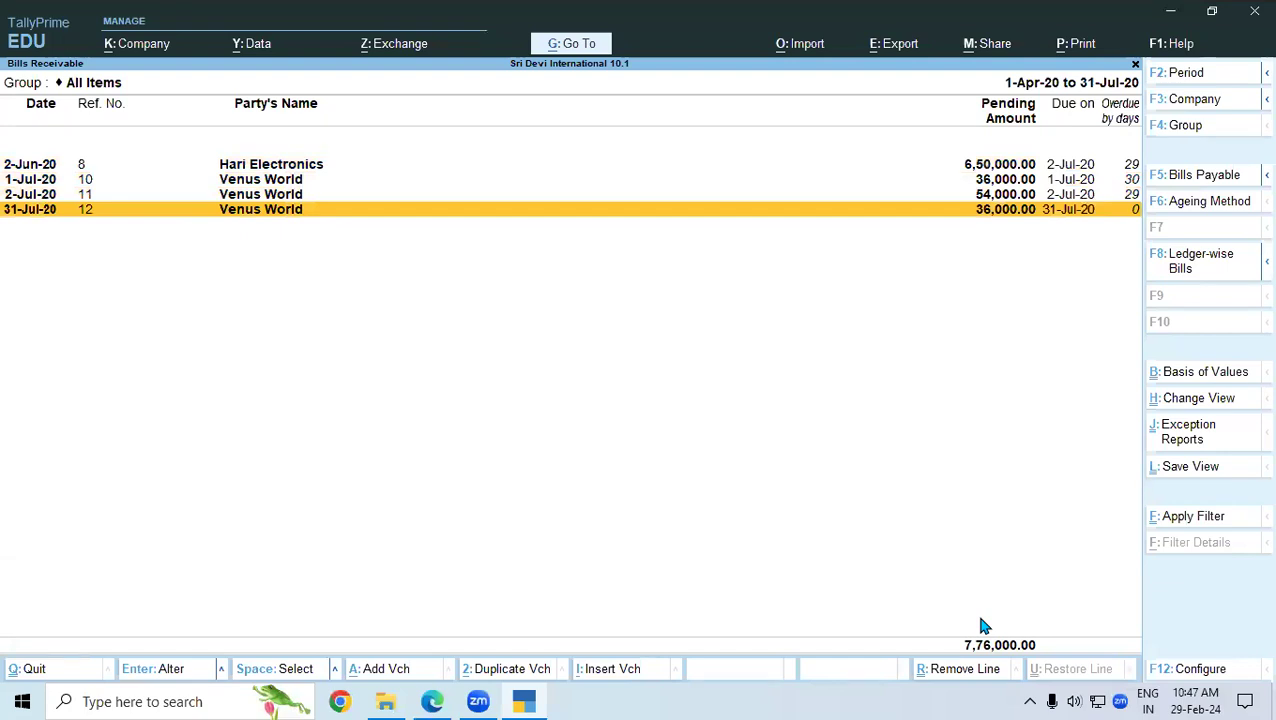
{"action": "key", "text": "Up"}
{"action": "key", "text": "Up"}
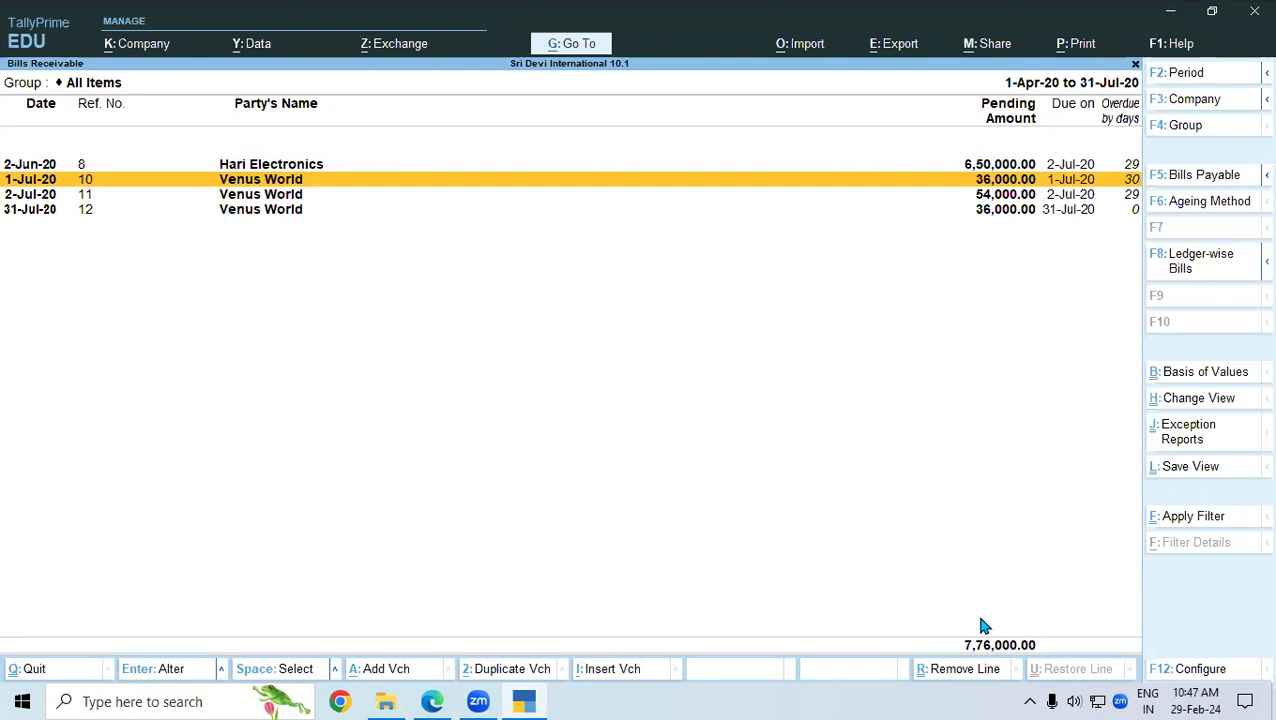
{"action": "key", "text": "Down"}
{"action": "key", "text": "Up"}
{"action": "key", "text": "Up"}
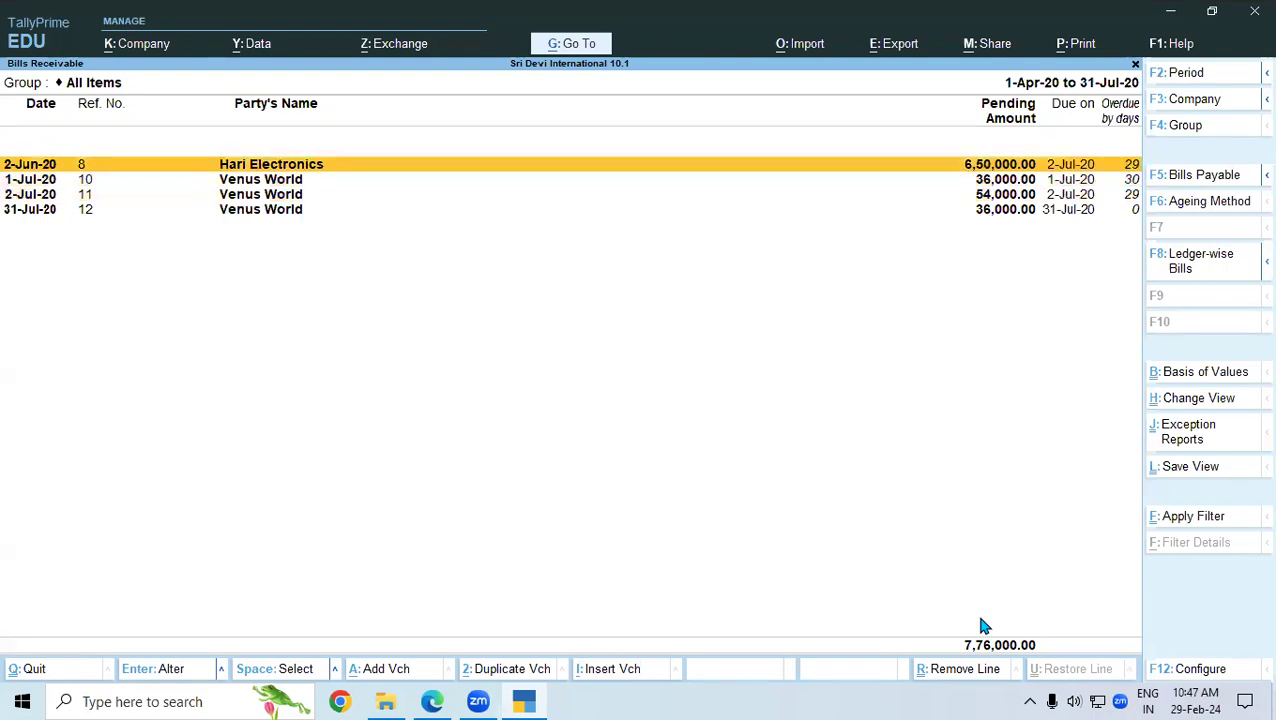
{"action": "key", "text": "Down"}
{"action": "key", "text": "Down"}
{"action": "key", "text": "Down"}
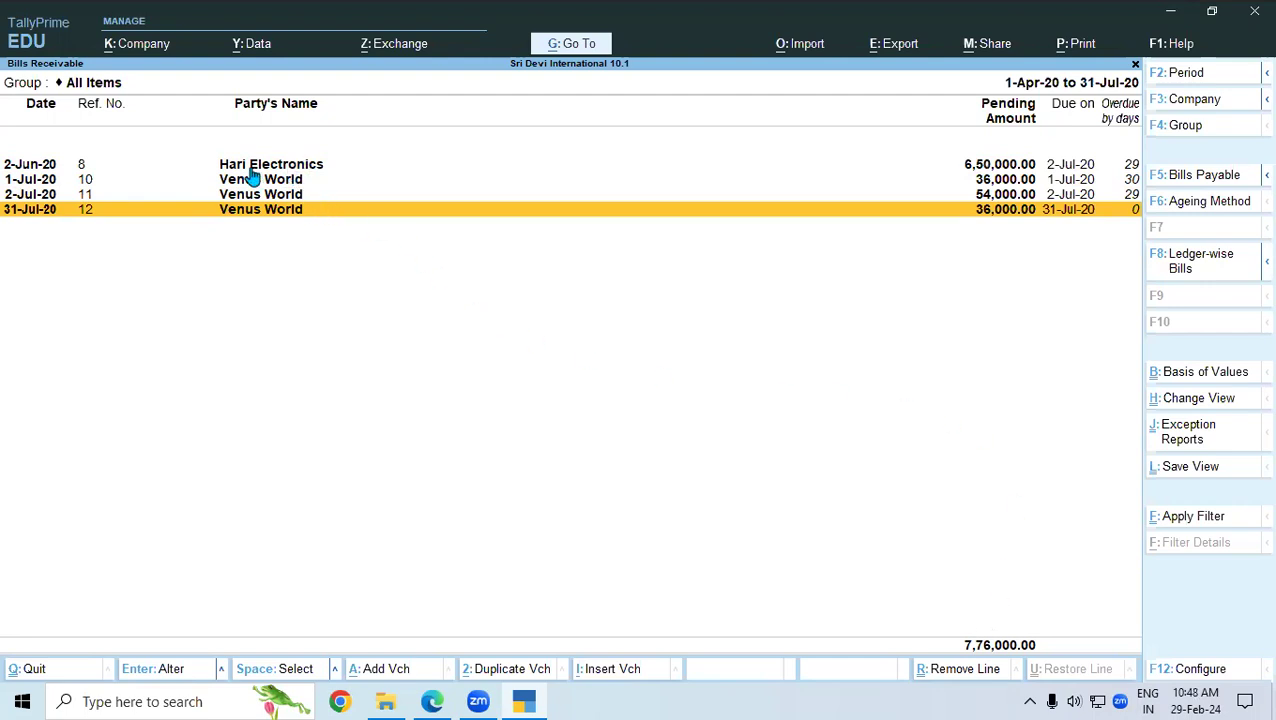
Step: Switch to the lesson notes in Edge and read through the steps on the Ledger Outstandings report up to section 2.5
{"action": "left_click", "coordinate": [432, 701]}
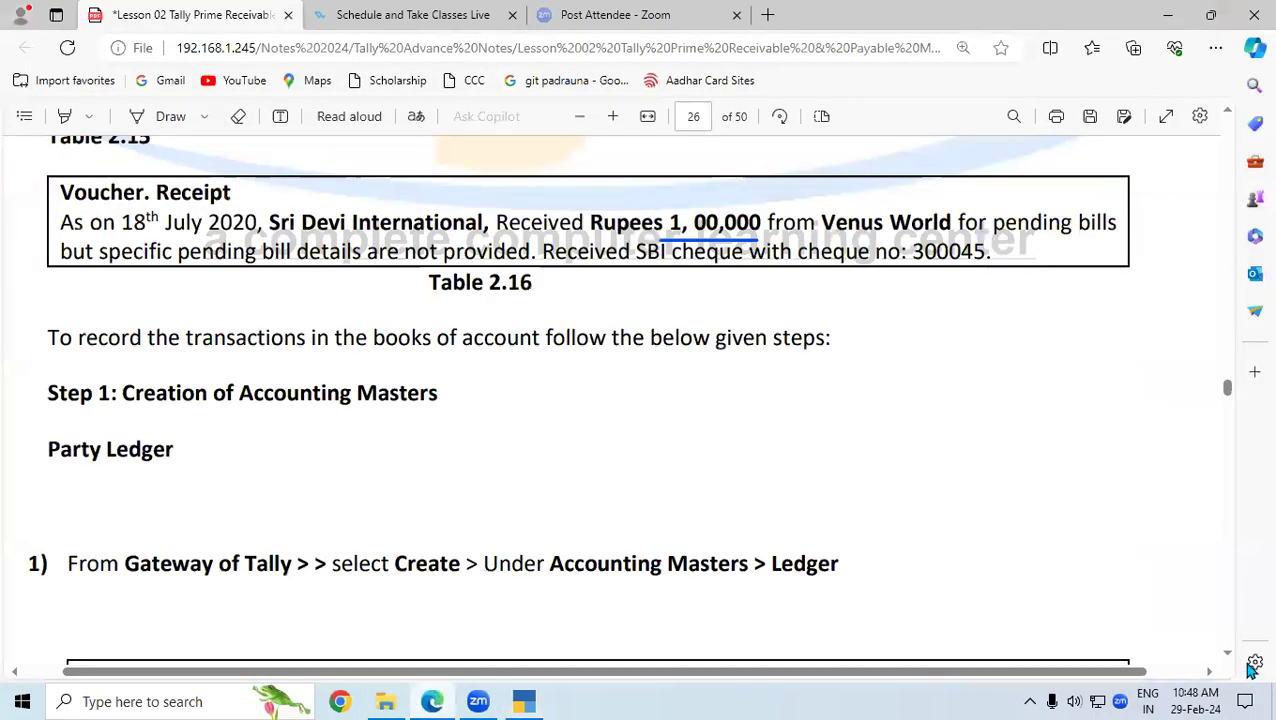
{"action": "scroll", "coordinate": [1226, 660], "scroll_direction": "down", "scroll_amount": 10}
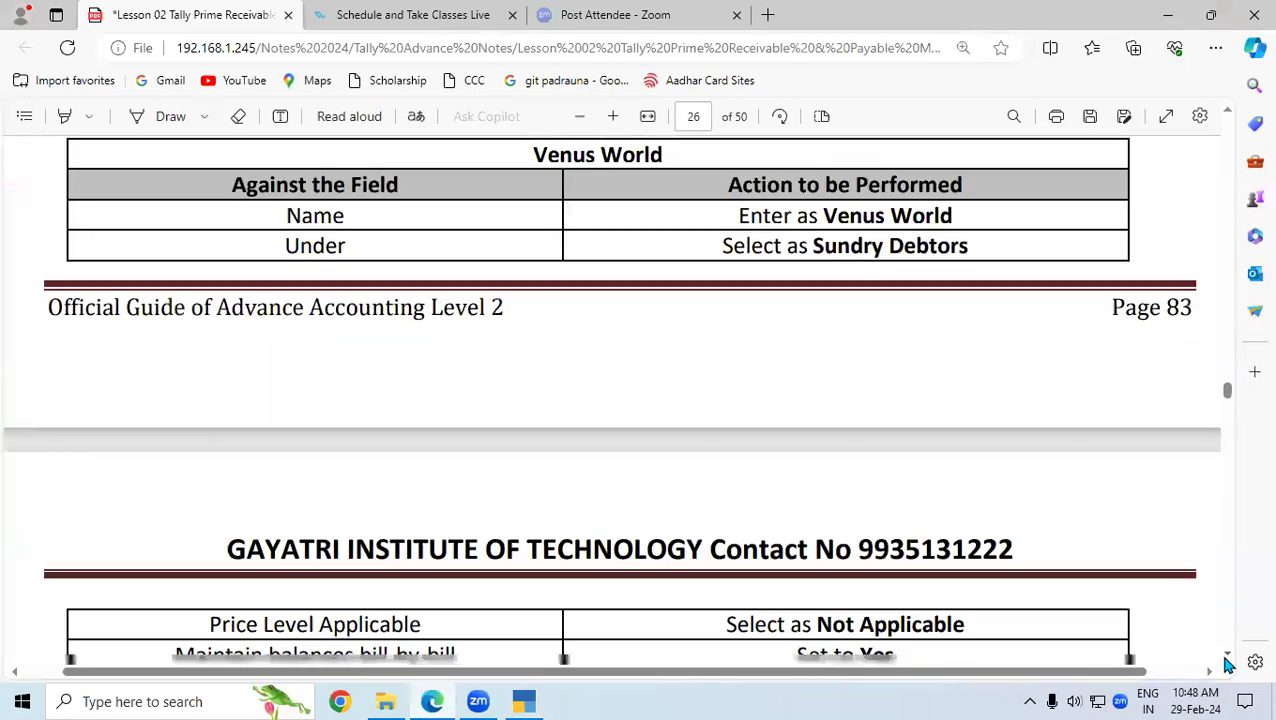
{"action": "scroll", "coordinate": [1228, 662], "scroll_direction": "down", "scroll_amount": 8}
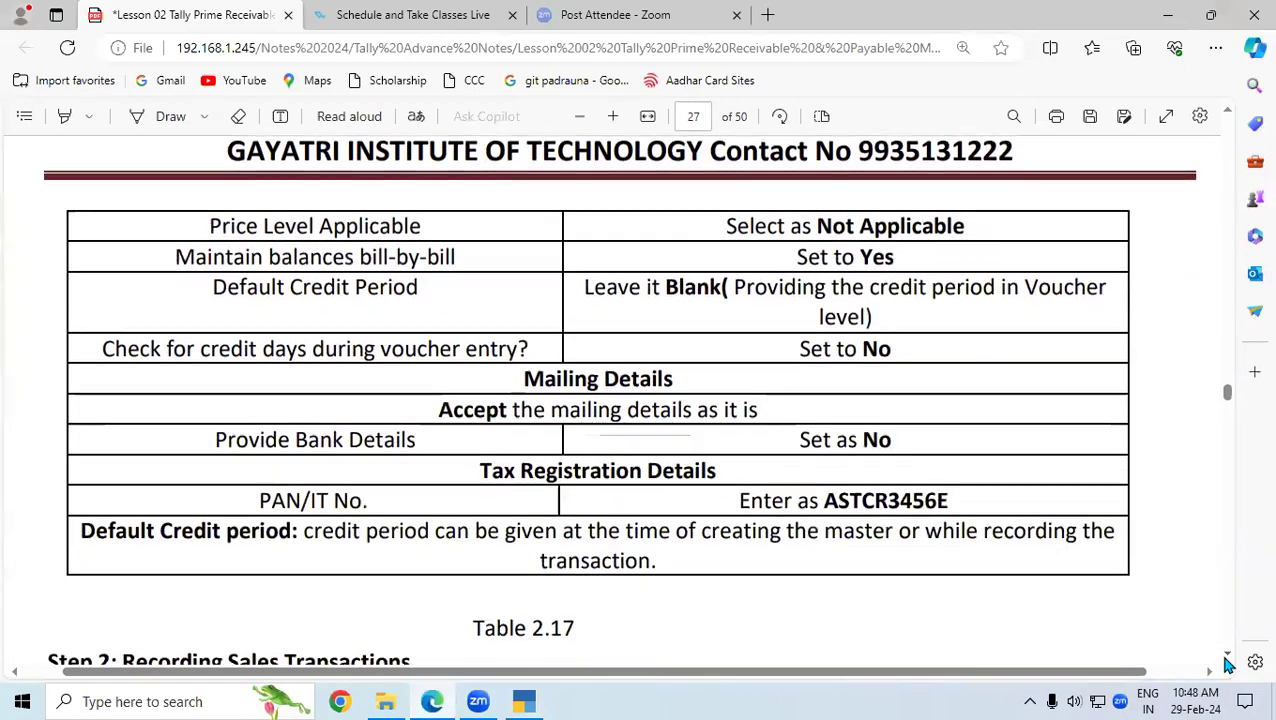
{"action": "scroll", "coordinate": [1228, 662], "scroll_direction": "down", "scroll_amount": 10}
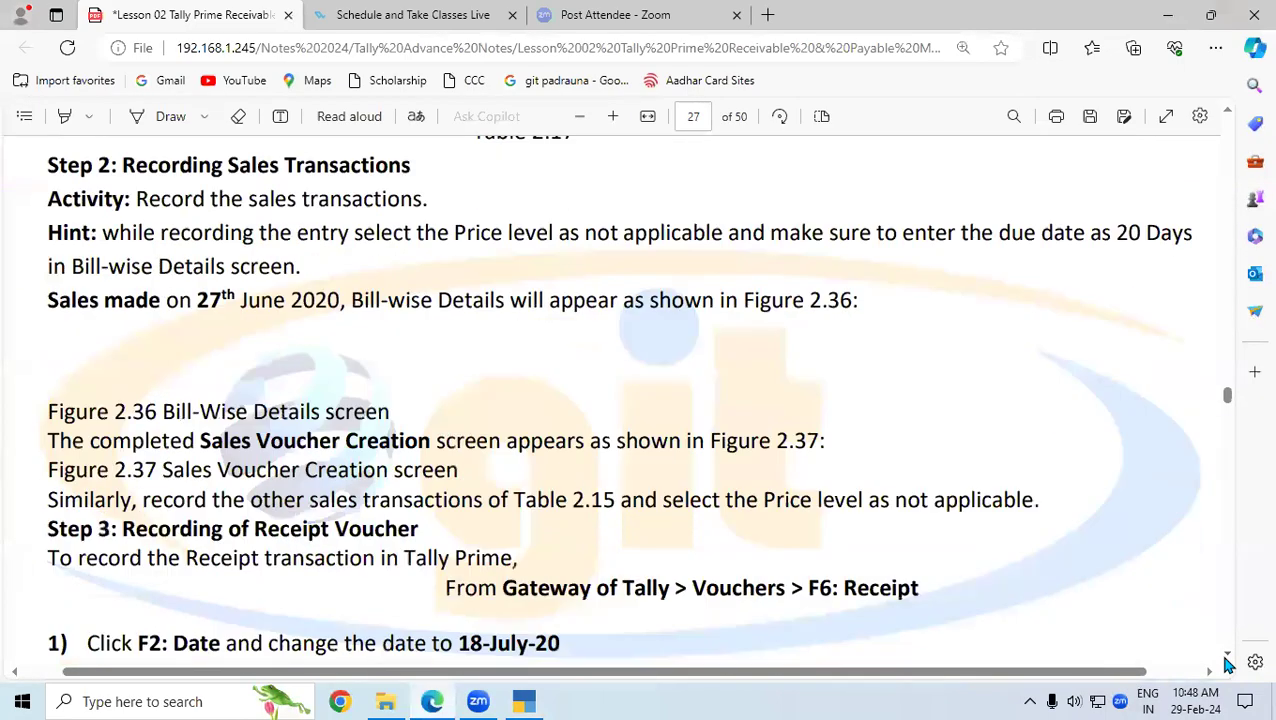
{"action": "scroll", "coordinate": [1228, 662], "scroll_direction": "down", "scroll_amount": 8}
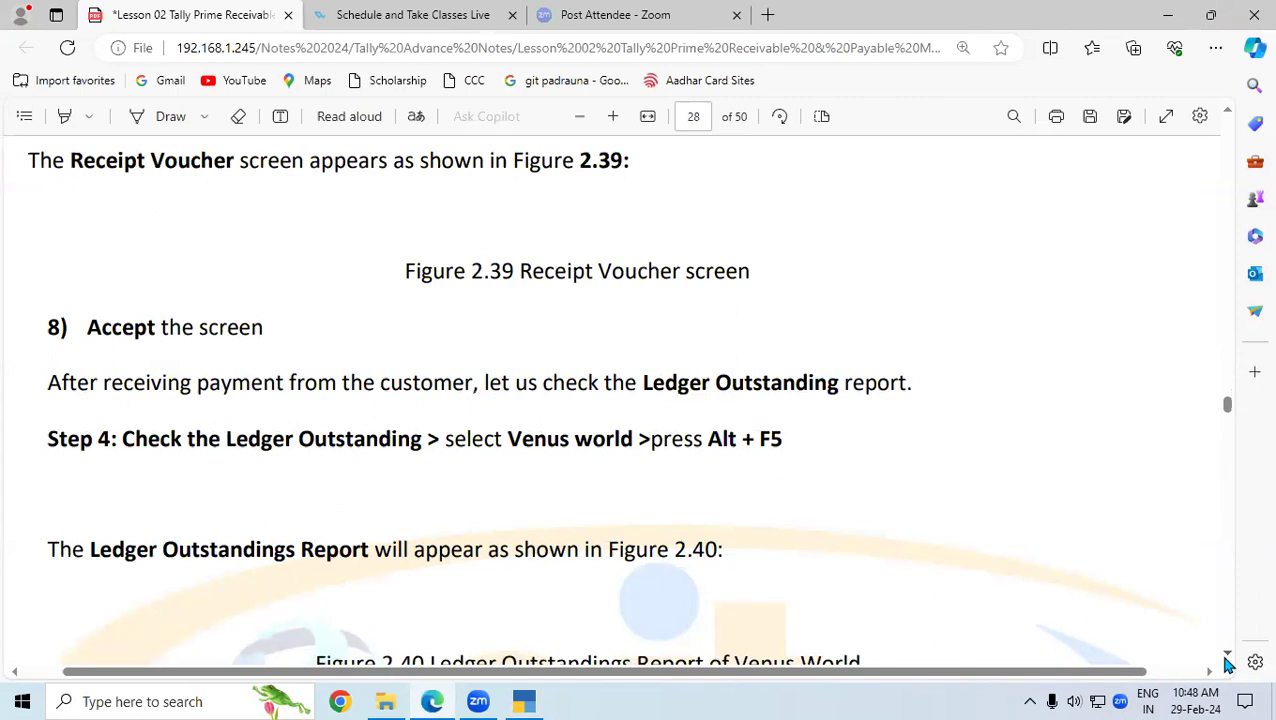
{"action": "scroll", "coordinate": [1228, 662], "scroll_direction": "down", "scroll_amount": 5}
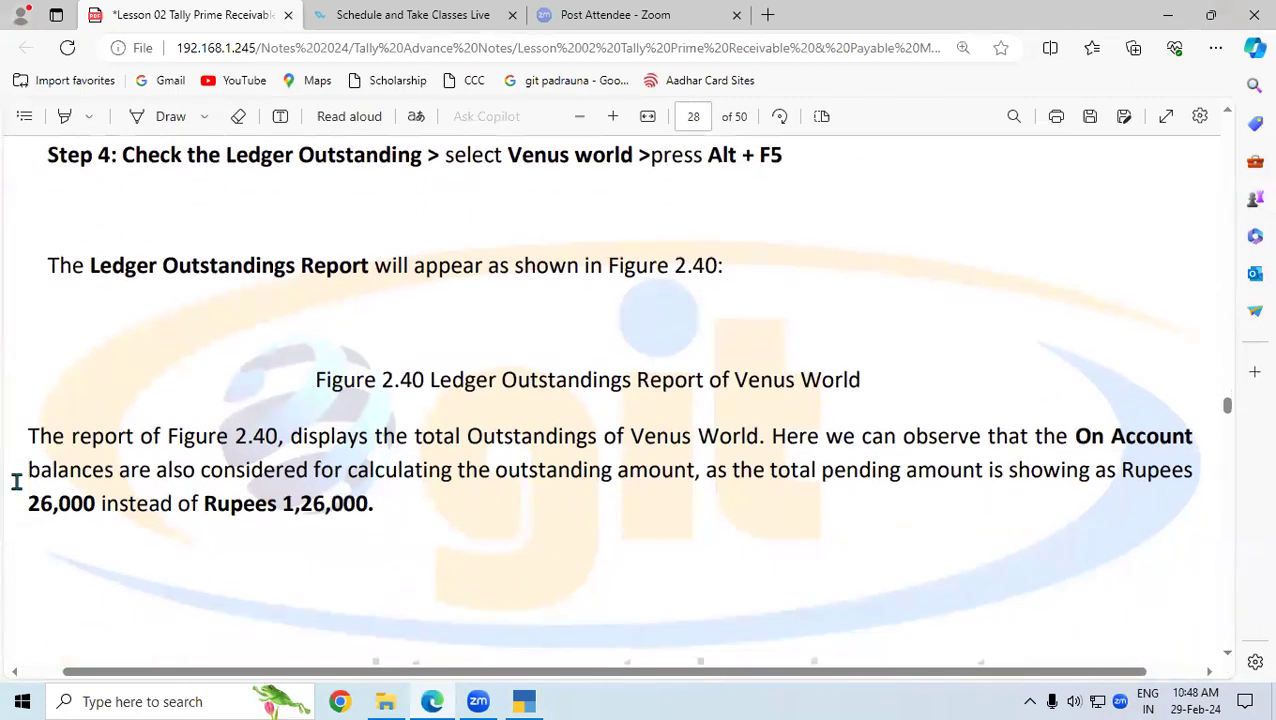
{"action": "left_click_drag", "start_coordinate": [89, 268], "coordinate": [360, 267]}
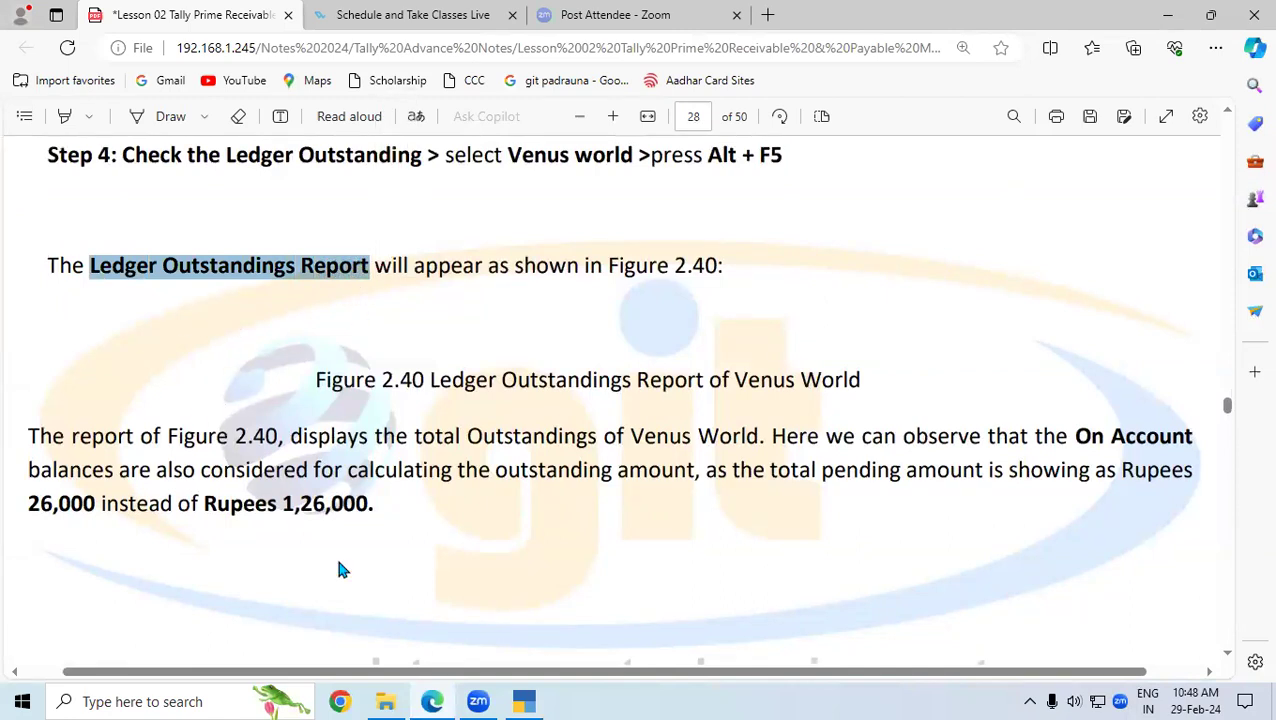
{"action": "left_click", "coordinate": [1227, 653]}
{"action": "scroll", "coordinate": [1227, 660], "scroll_direction": "down", "scroll_amount": 3}
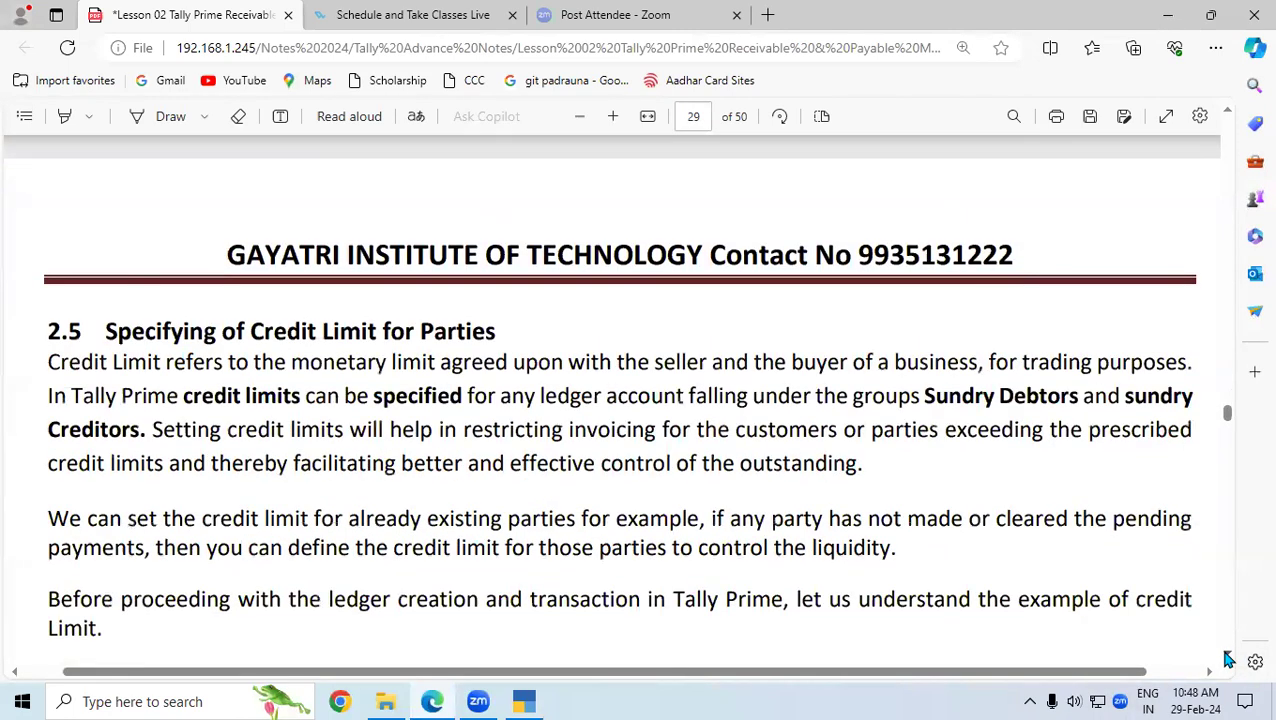
Step: Switch back to TallyPrime, close the Bills Receivable report and open the ledger selection for Ledger Outstandings
{"action": "left_click", "coordinate": [524, 701]}
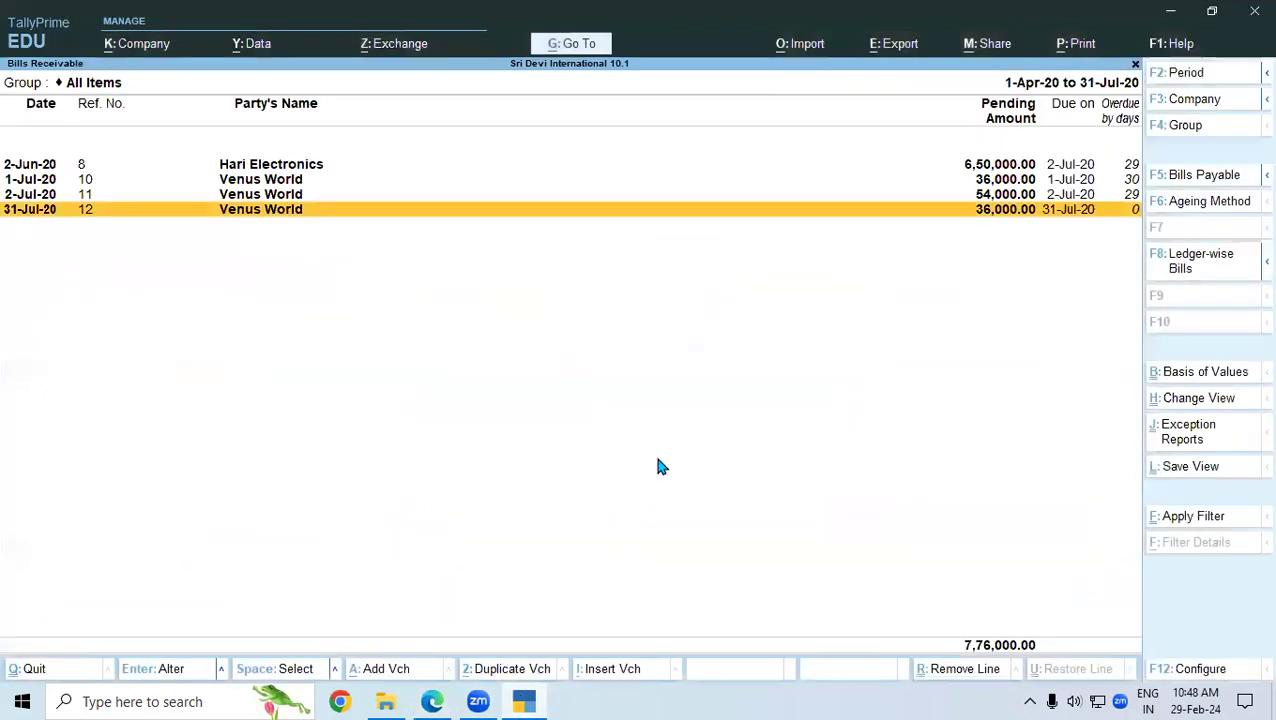
{"action": "key", "text": "Escape"}
{"action": "key", "text": "Escape"}
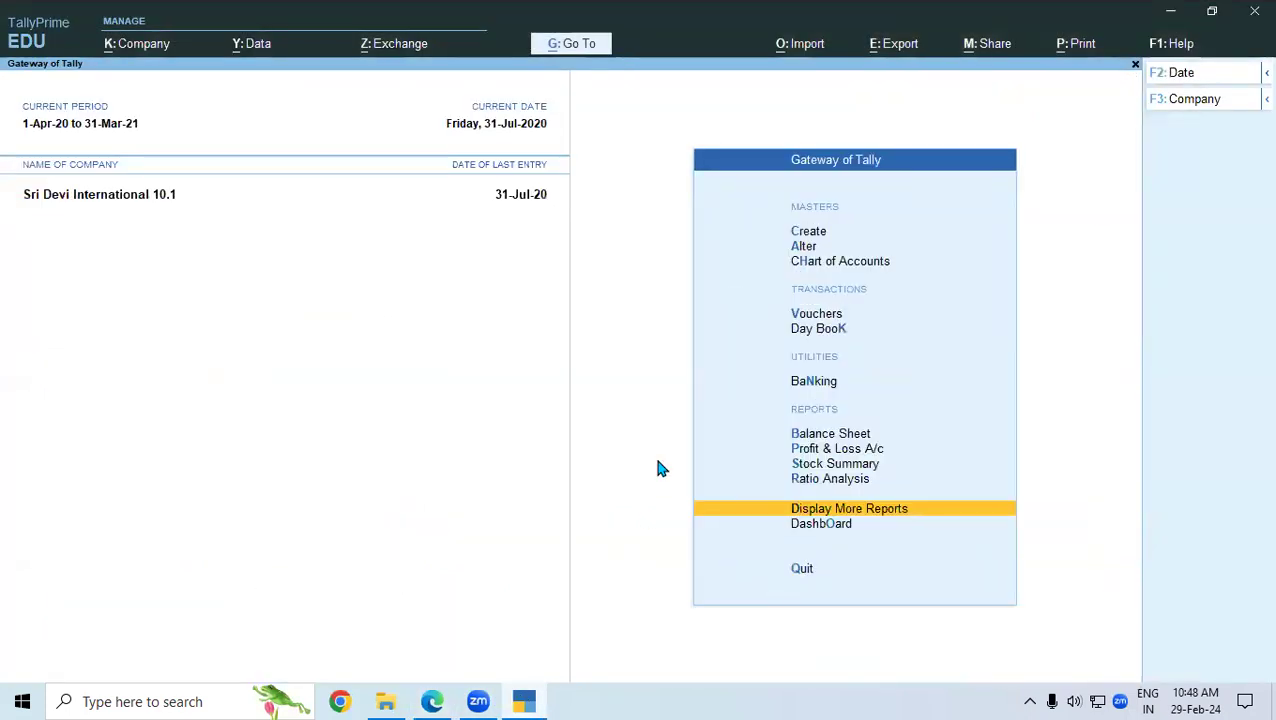
{"action": "key", "text": "alt+g"}
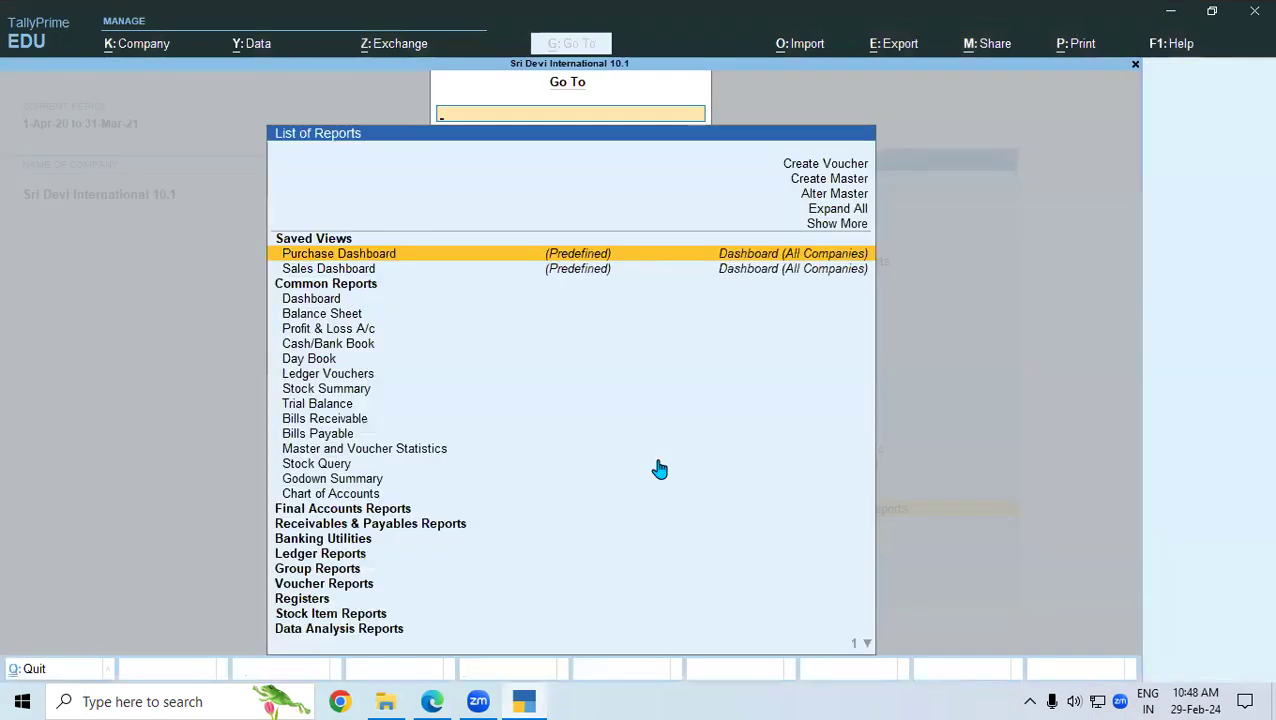
{"action": "type", "text": "Le"}
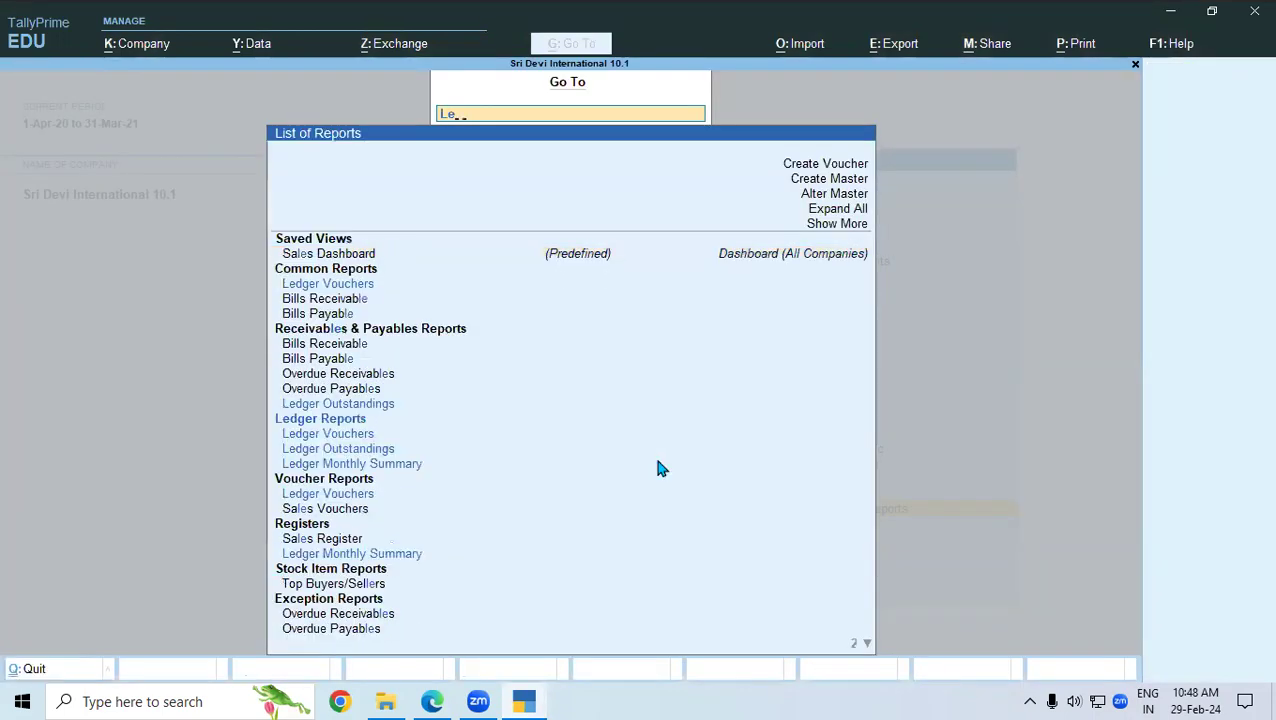
{"action": "type", "text": "dge"}
{"action": "key", "text": "Down"}
{"action": "key", "text": "Down"}
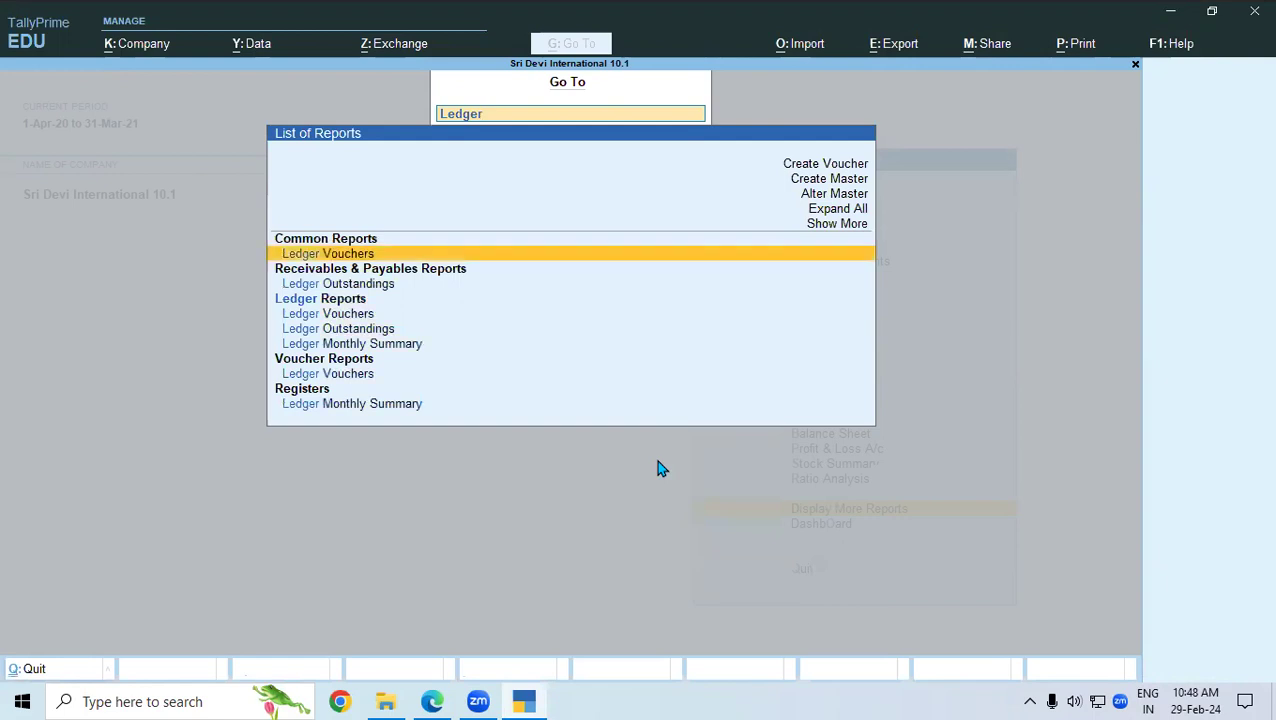
{"action": "key", "text": "Return"}
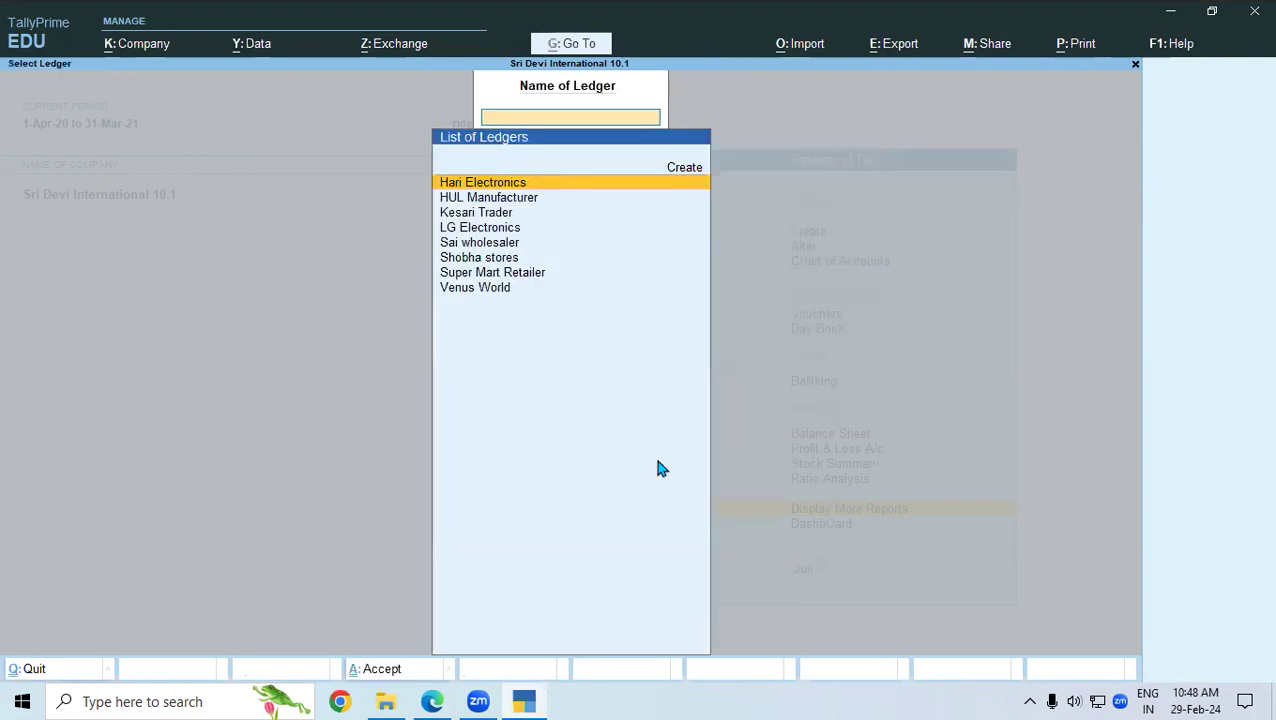
Step: Display the Ledger Outstandings report for Venus World
{"action": "key", "text": "Down"}
{"action": "key", "text": "Down"}
{"action": "key", "text": "Down"}
{"action": "key", "text": "Down"}
{"action": "key", "text": "Down"}
{"action": "key", "text": "Down"}
{"action": "key", "text": "Down"}
{"action": "key", "text": "Return"}
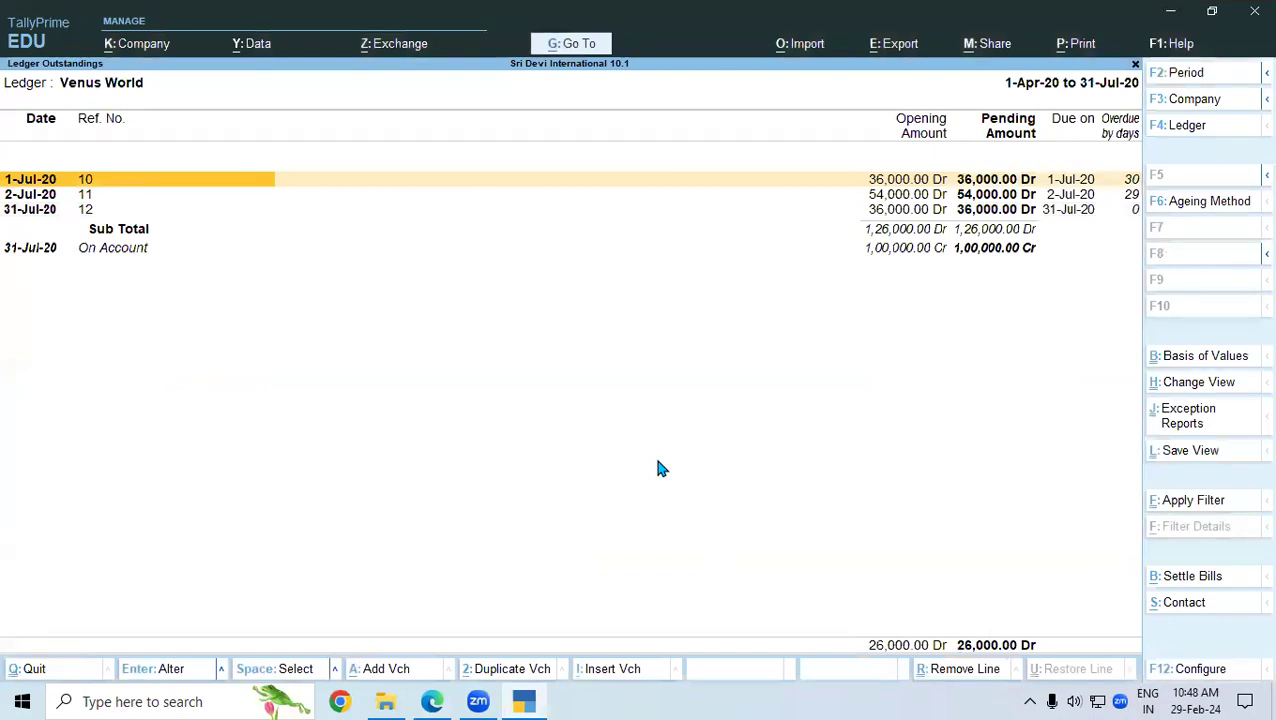
Step: Examine Venus World's pending bills and On Account entry, and return to the Gateway of Tally
{"action": "left_click", "coordinate": [895, 200]}
{"action": "left_click", "coordinate": [888, 211]}
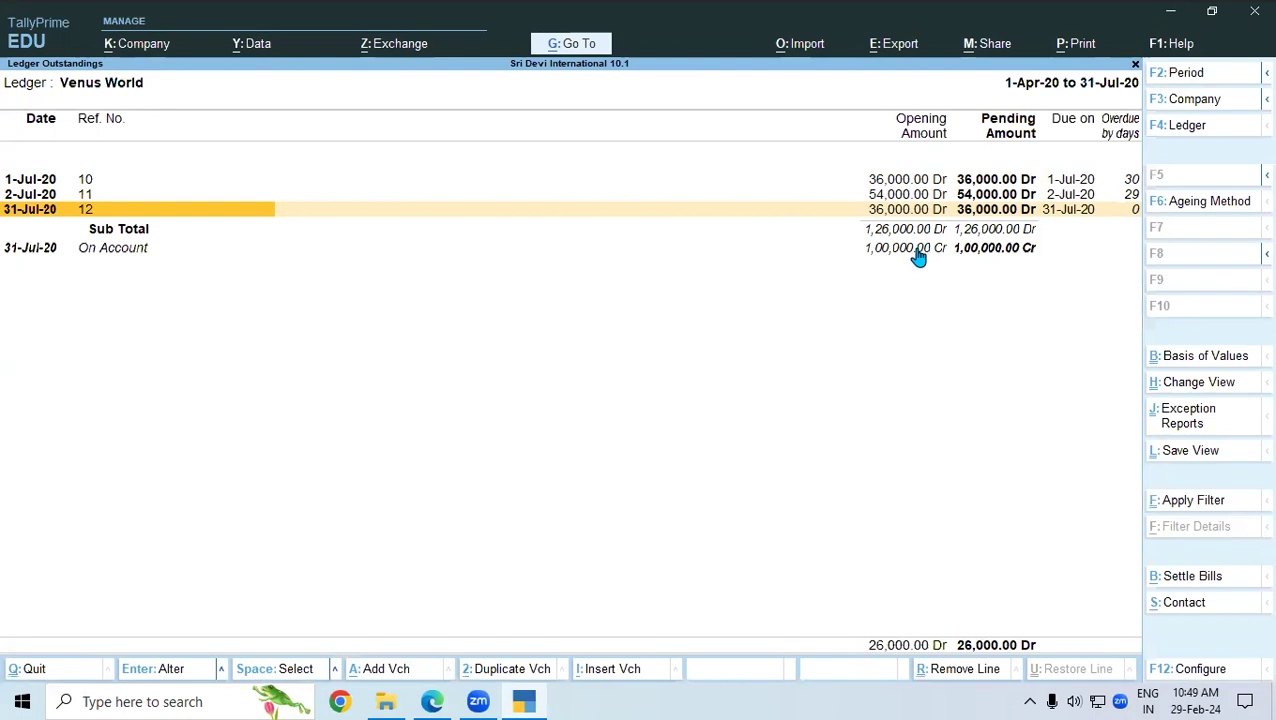
{"action": "left_click", "coordinate": [906, 252]}
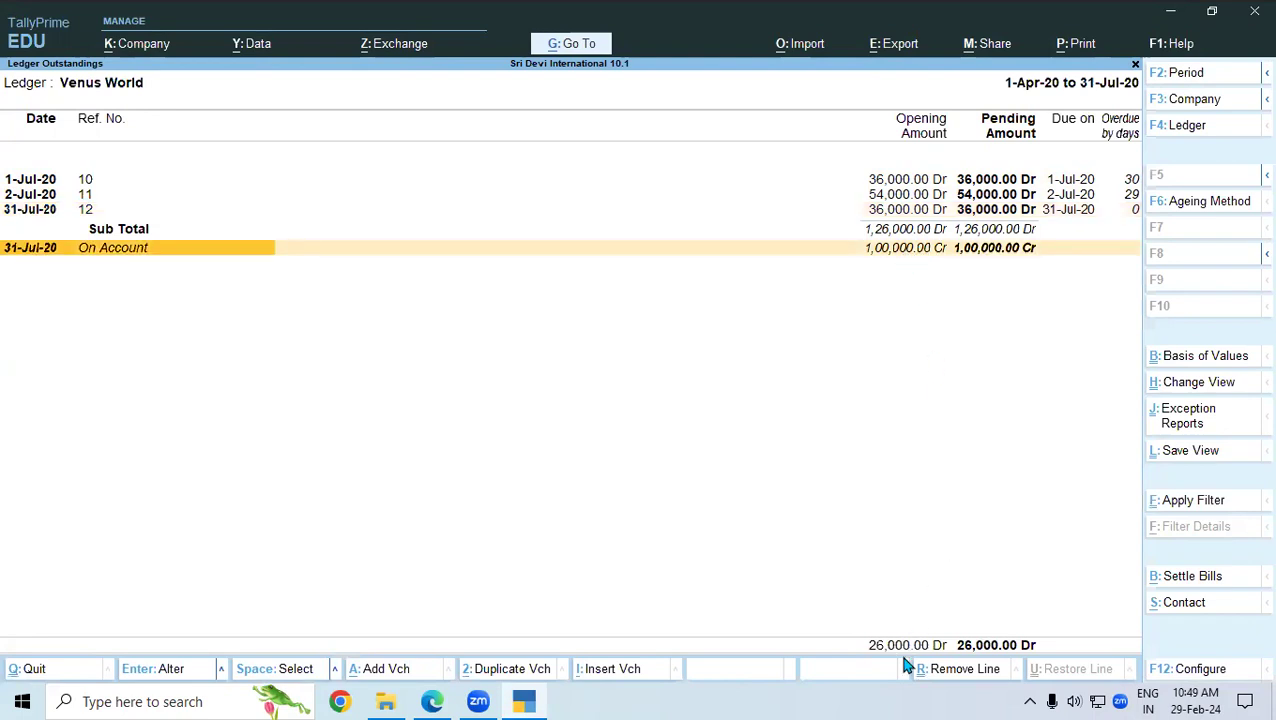
{"action": "key", "text": "Escape"}
{"action": "key", "text": "Escape"}
{"action": "key", "text": "Escape"}
{"action": "key", "text": "Escape"}
{"action": "key", "text": "Escape"}
{"action": "key", "text": "Escape"}
{"action": "key", "text": "Escape"}
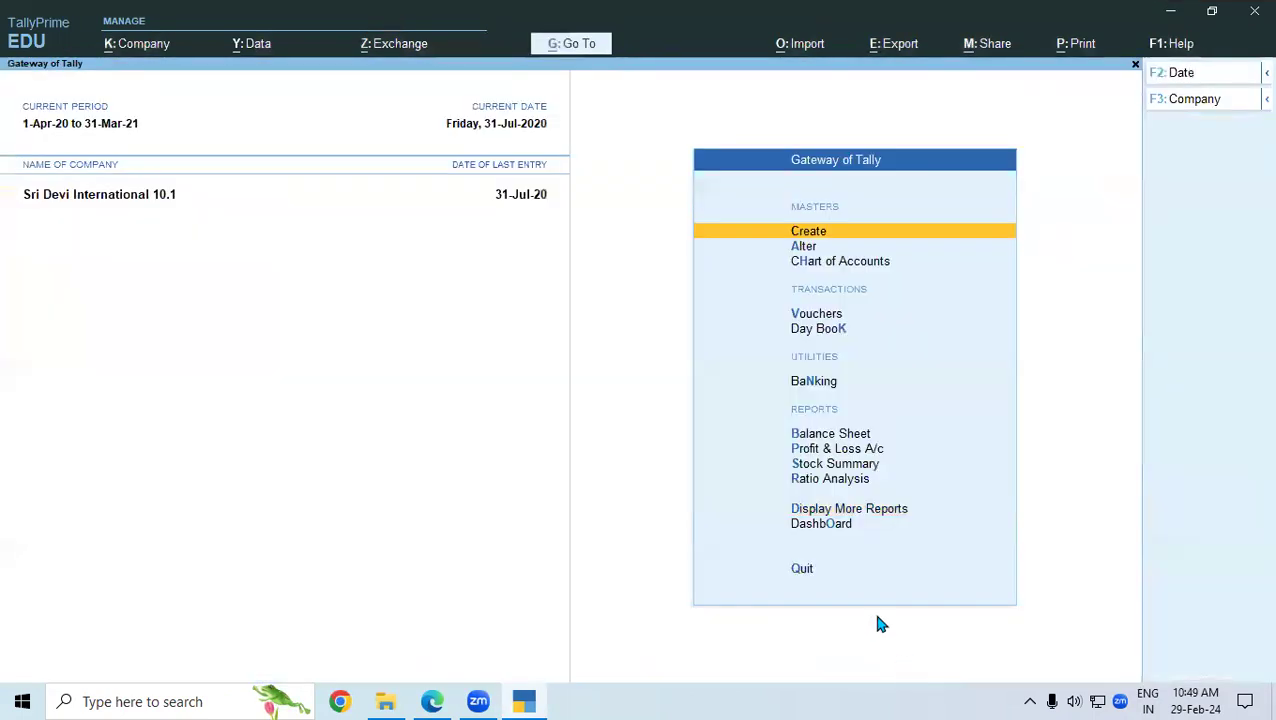
Step: Reopen the Ledger Outstandings report's ledger selection from the Gateway of Tally
{"action": "key", "text": "alt+g"}
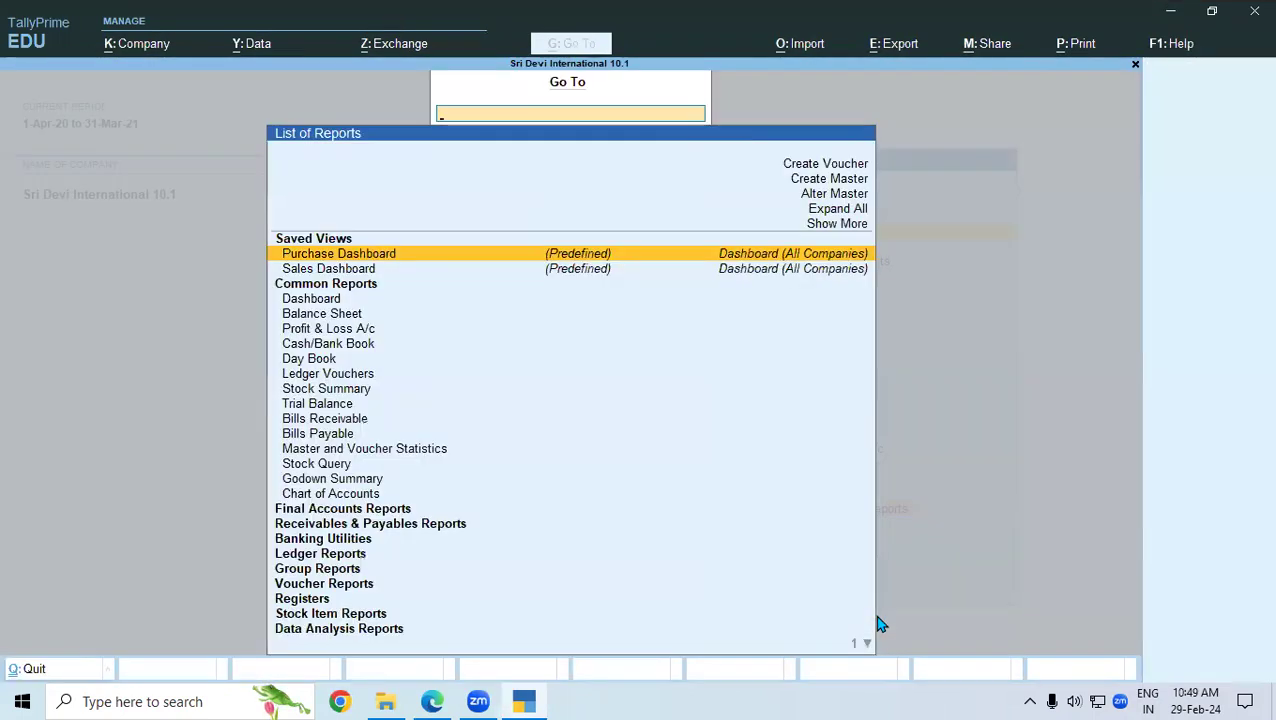
{"action": "type", "text": "Ledge"}
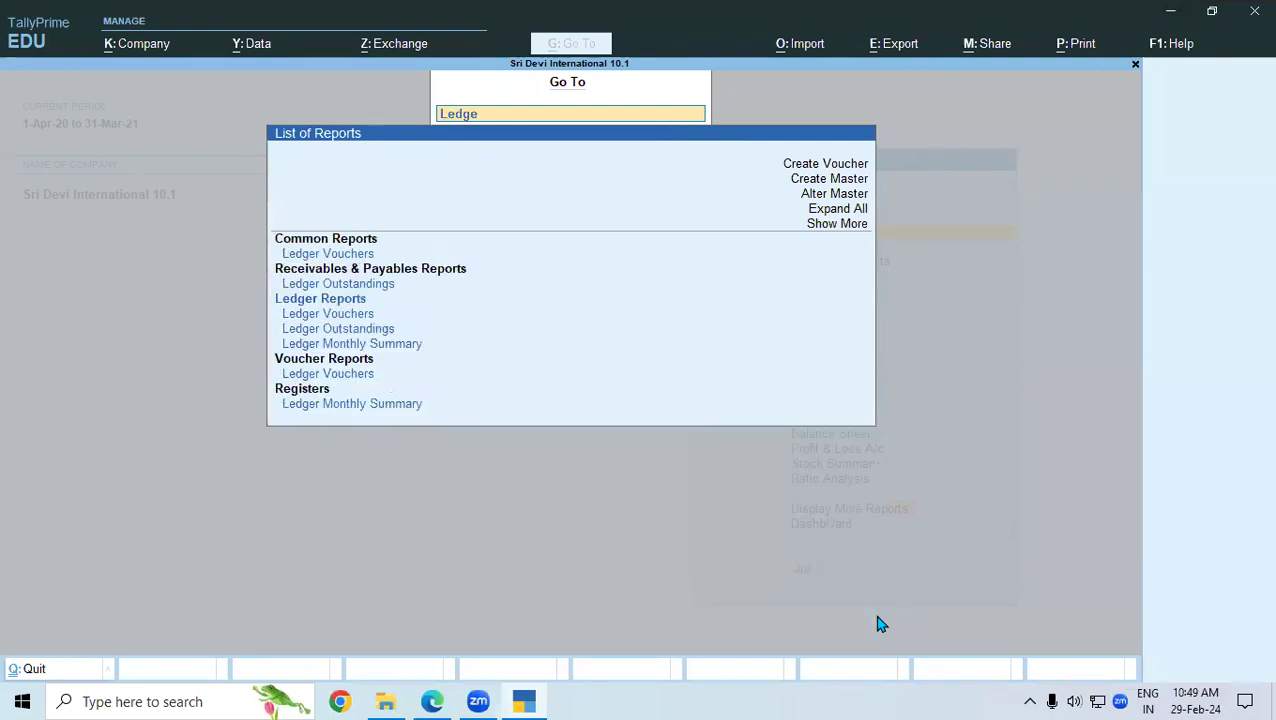
{"action": "key", "text": "Down"}
{"action": "key", "text": "Down"}
{"action": "key", "text": "Down"}
{"action": "key", "text": "Down"}
{"action": "key", "text": "Down"}
{"action": "key", "text": "Down"}
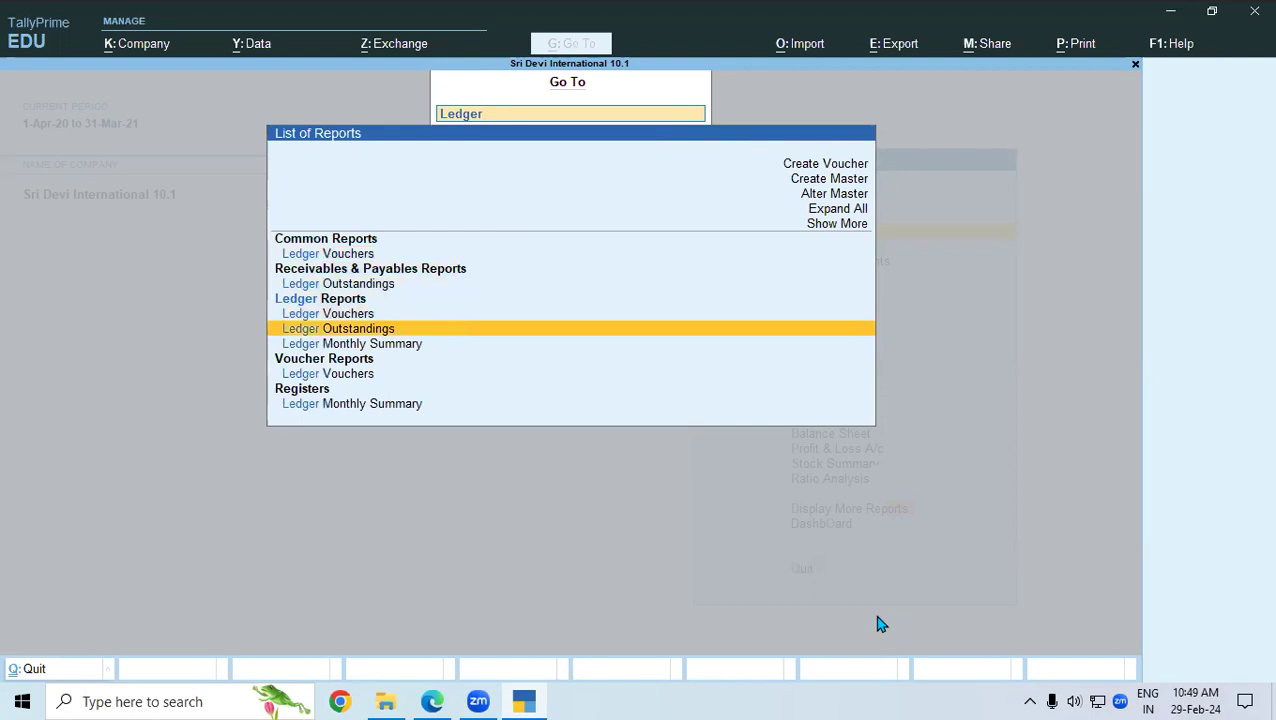
{"action": "key", "text": "Up"}
{"action": "key", "text": "Up"}
{"action": "key", "text": "Return"}
Step: Show Venus World's outstandings once more and close the report back to the Gateway of Tally
{"action": "key", "text": "Down"}
{"action": "key", "text": "Down"}
{"action": "key", "text": "Down"}
{"action": "key", "text": "Down"}
{"action": "key", "text": "Down"}
{"action": "key", "text": "Down"}
{"action": "key", "text": "Down"}
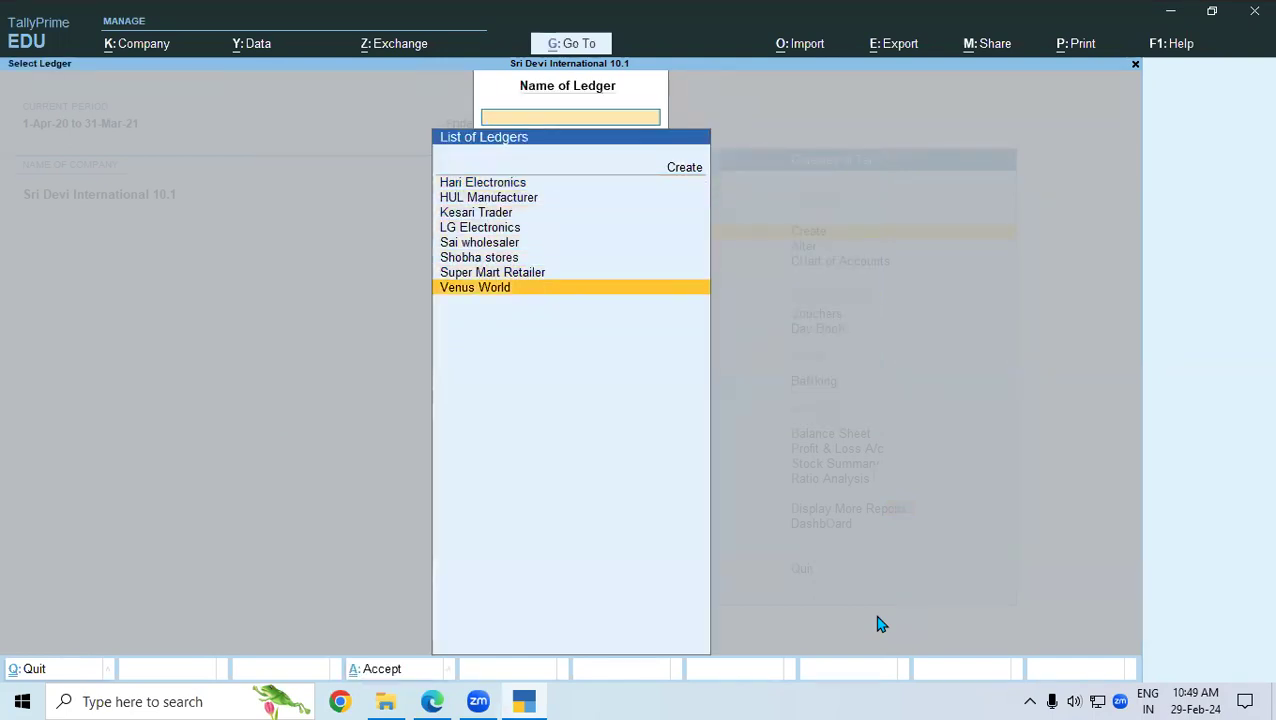
{"action": "key", "text": "Return"}
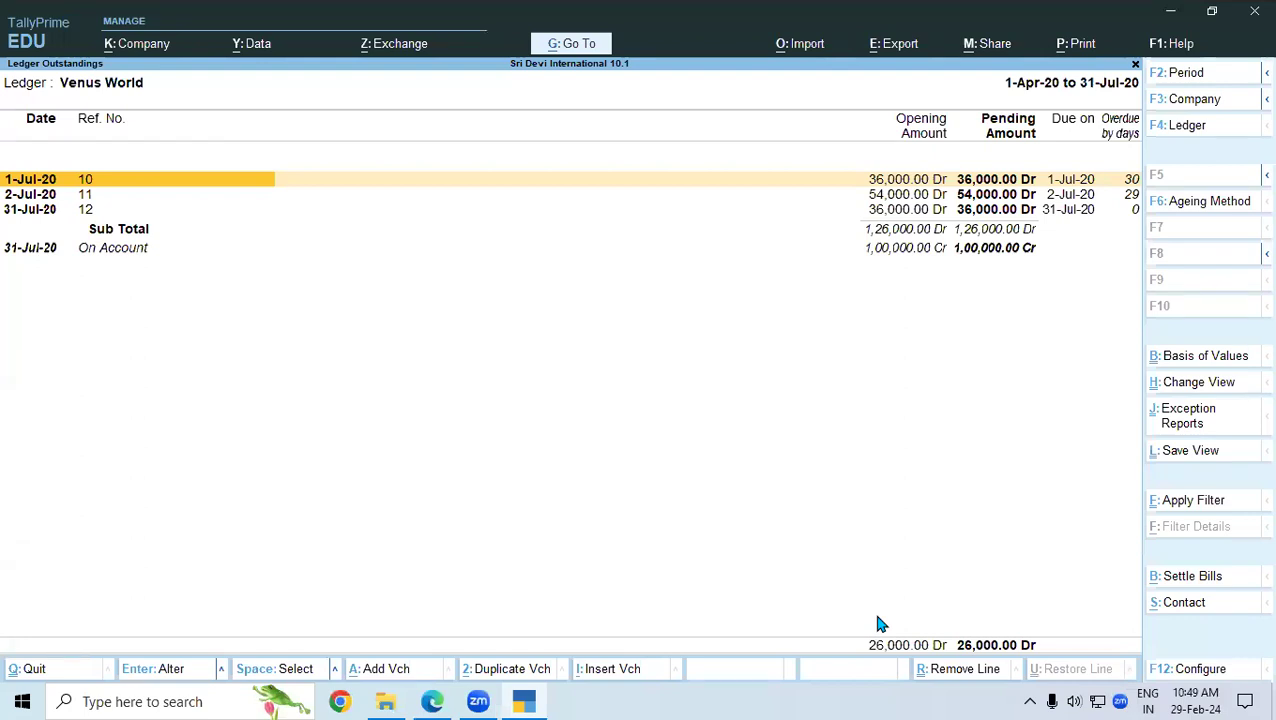
{"action": "key", "text": "Escape"}
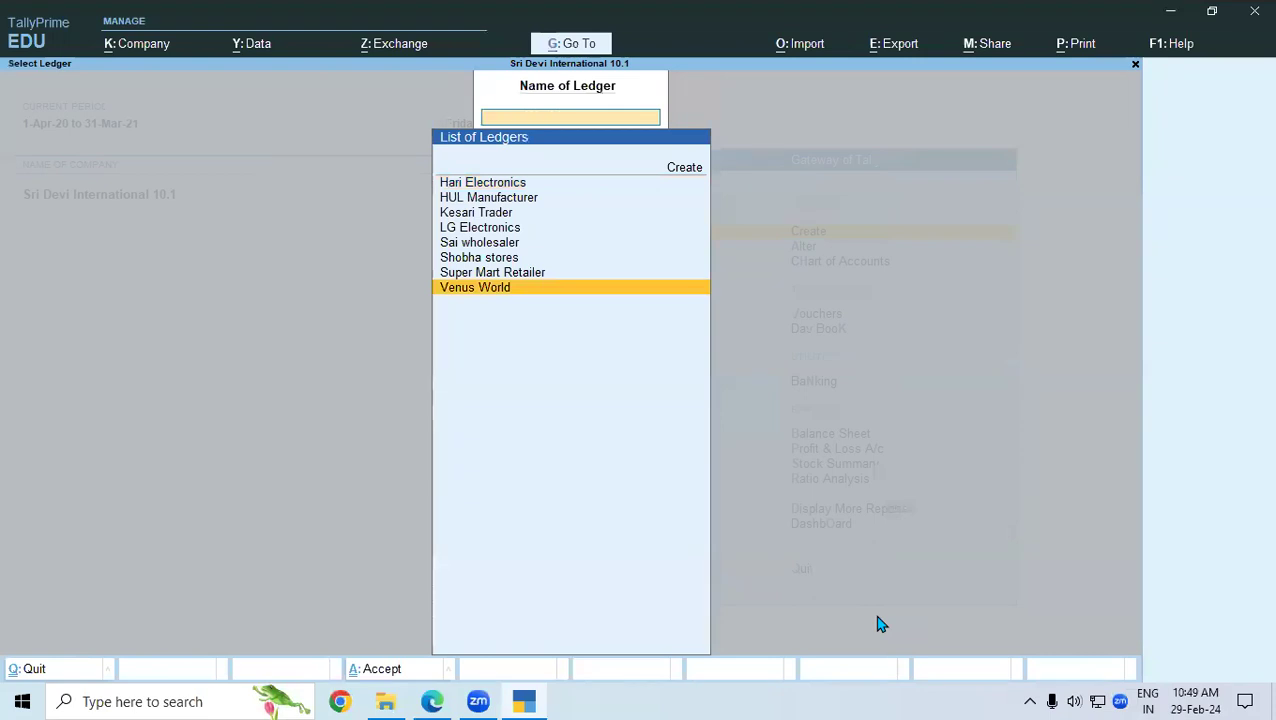
{"action": "key", "text": "Escape"}
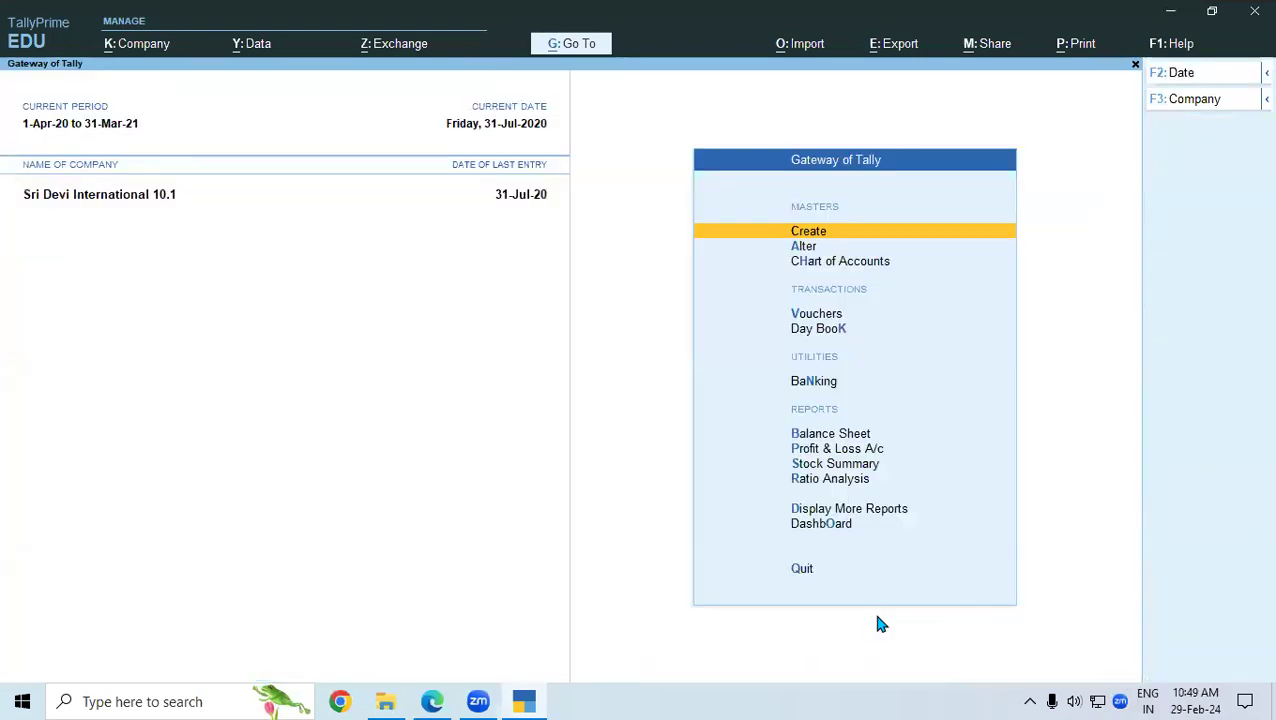
Step: Display the Bills Receivable report for all items of Sri Devi International 10.1
{"action": "key", "text": "Down"}
{"action": "key", "text": "Down"}
{"action": "key", "text": "Down"}
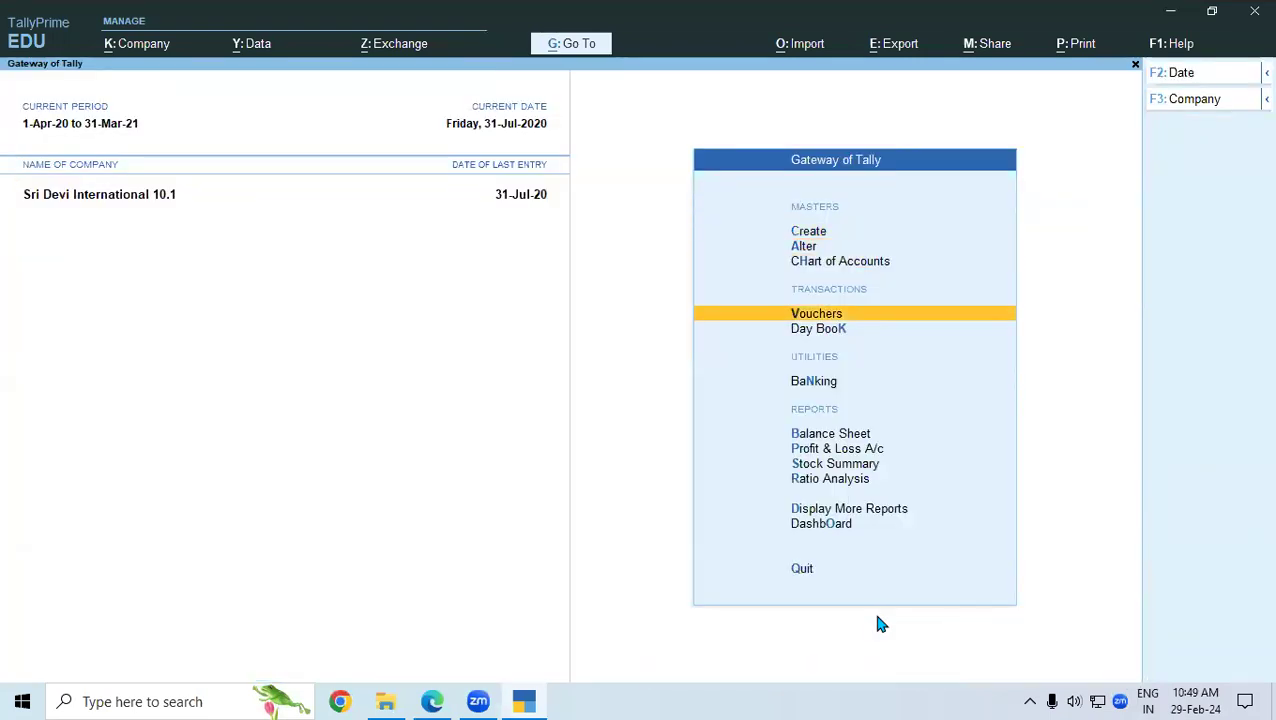
{"action": "key", "text": "alt+g"}
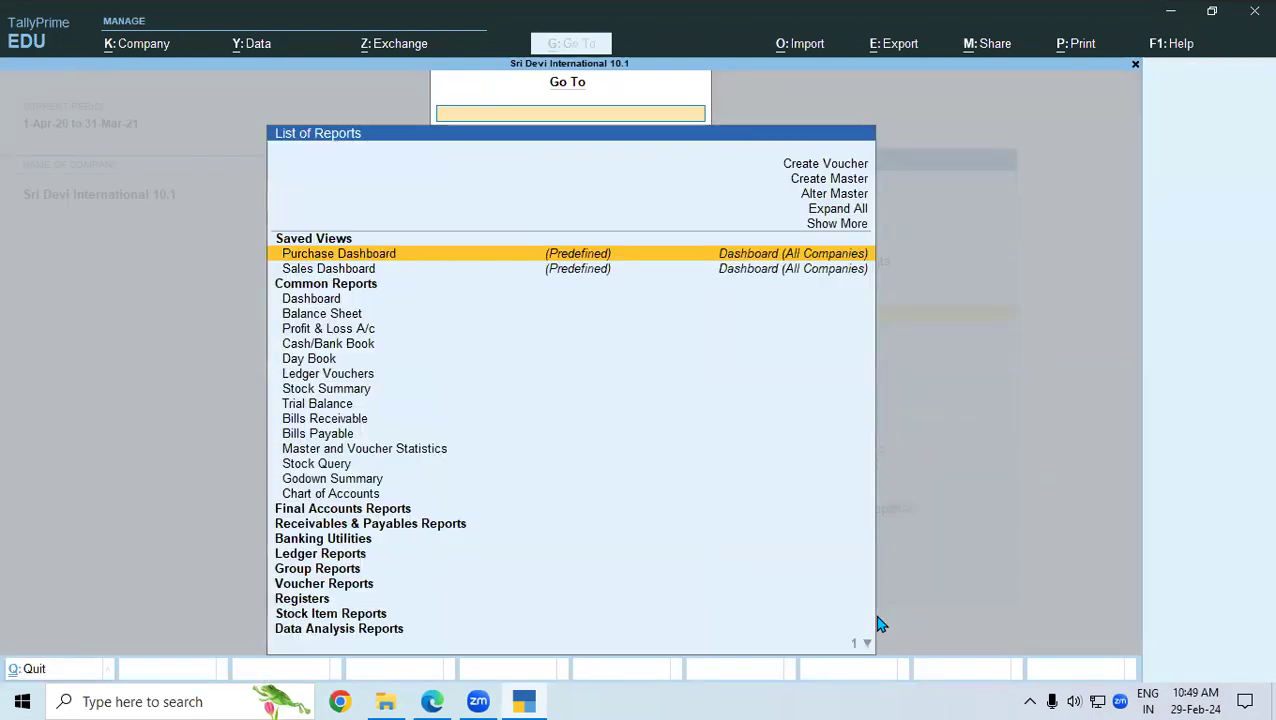
{"action": "type", "text": "v"}
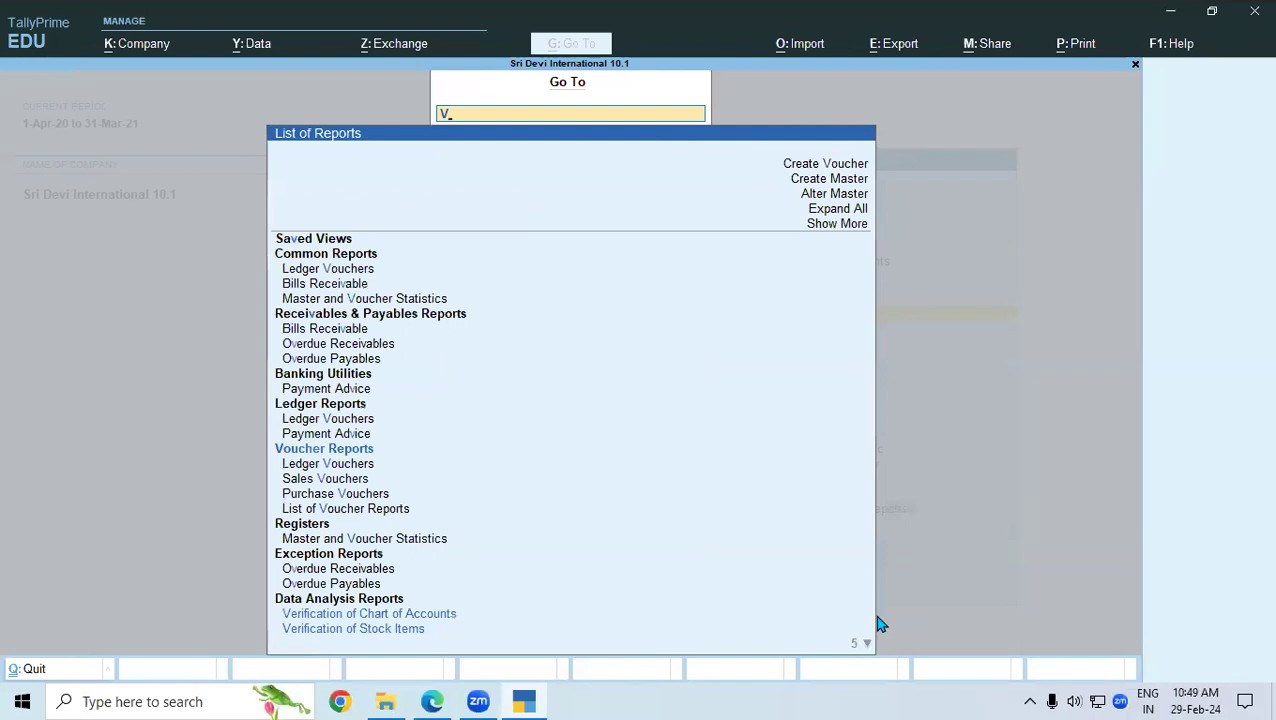
{"action": "key", "text": "BackSpace"}
{"action": "type", "text": "Bi"}
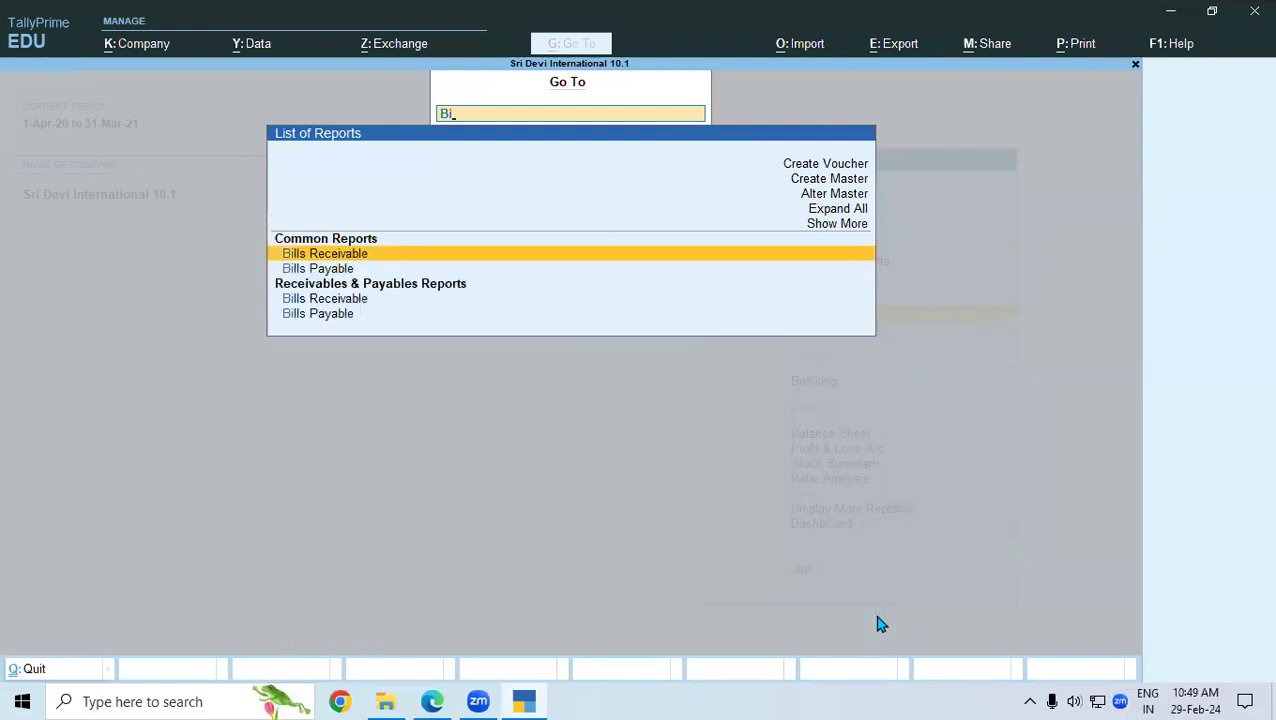
{"action": "key", "text": "Return"}
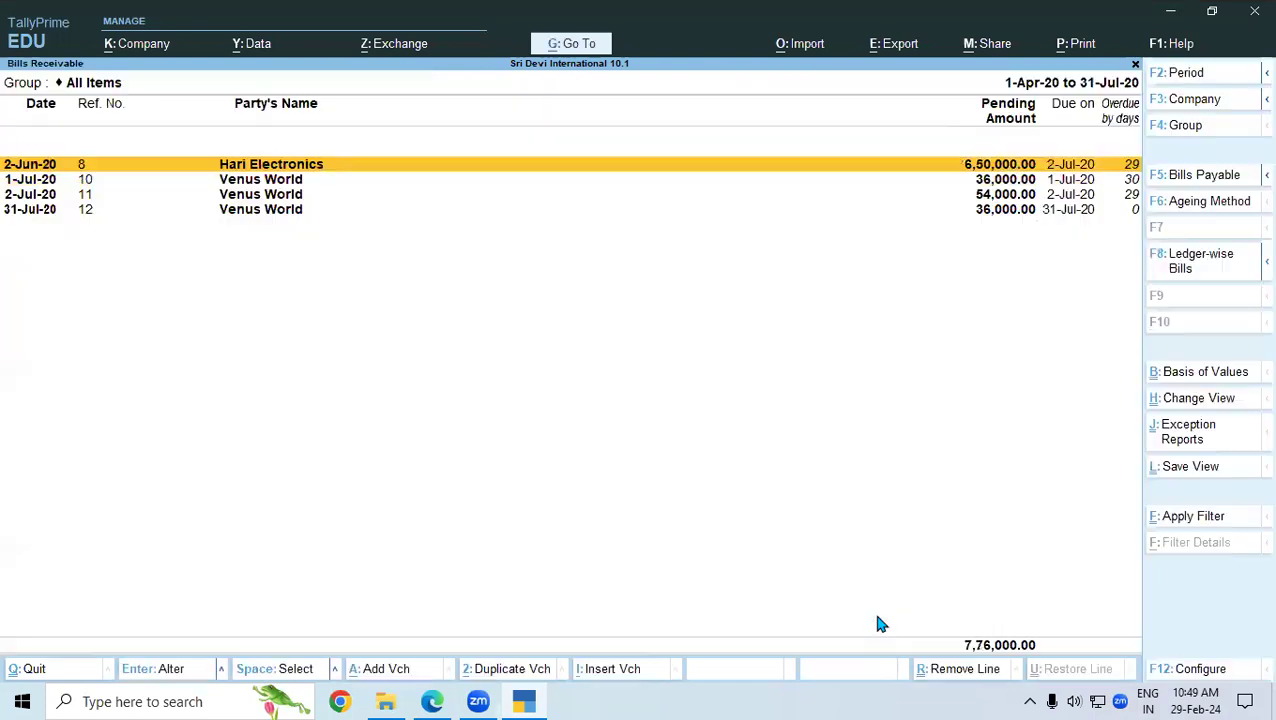
Step: Examine Venus World's pending bills 10, 11 and 12 in the Bills Receivable report
{"action": "key", "text": "Down"}
{"action": "key", "text": "Down"}
{"action": "key", "text": "Down"}
{"action": "key", "text": "Up"}
{"action": "key", "text": "Up"}
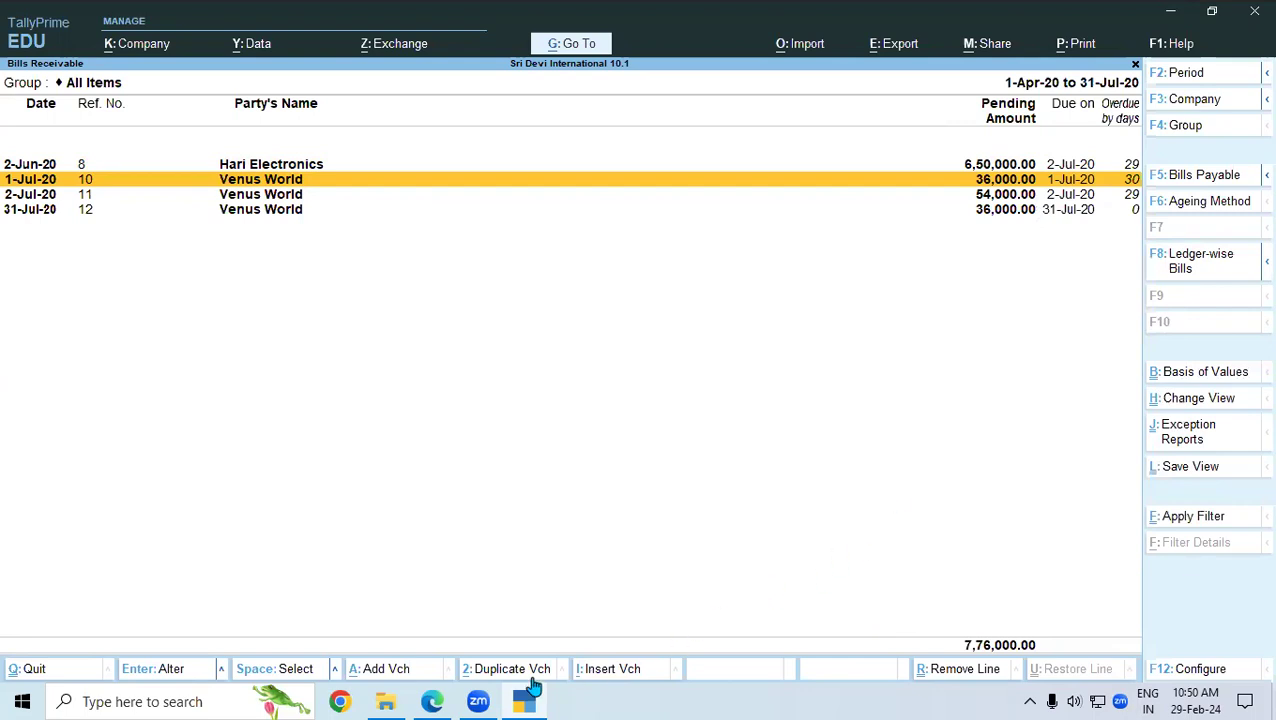
Step: Switch to the lesson PDF in Microsoft Edge and outline the heading "Specifying of Credit Limit for Parties" in pen, adding short lines beside it
{"action": "left_click", "coordinate": [432, 701]}
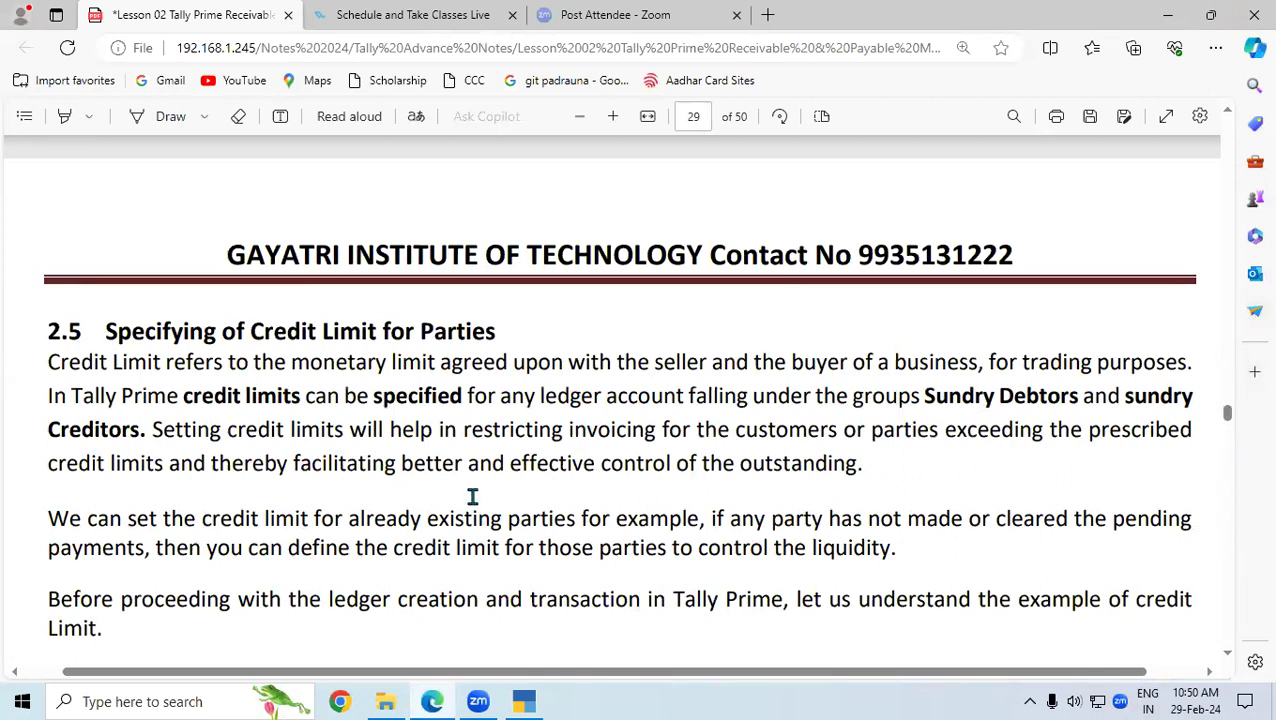
{"action": "left_click", "coordinate": [165, 118]}
{"action": "mouse_move", "coordinate": [106, 350]}
{"action": "left_mouse_down"}
{"action": "mouse_move", "coordinate": [505, 345]}
{"action": "mouse_move", "coordinate": [507, 308]}
{"action": "mouse_move", "coordinate": [321, 321]}
{"action": "left_mouse_up"}
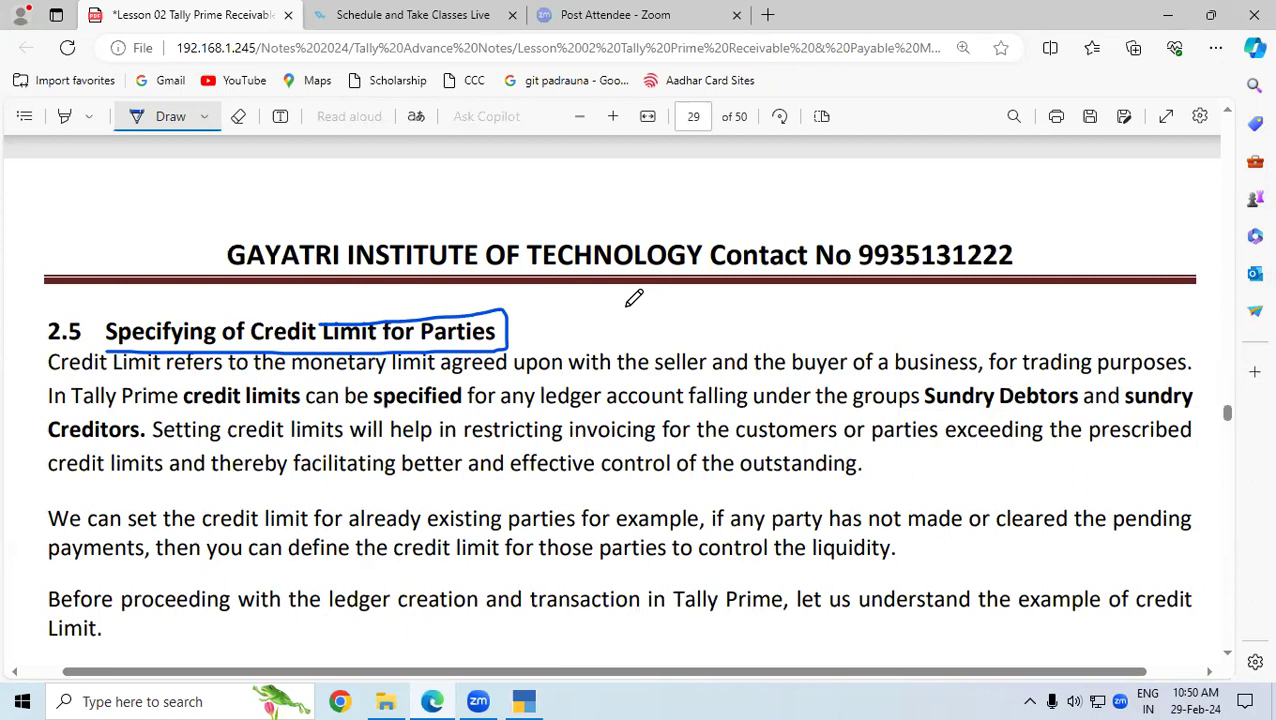
{"action": "mouse_move", "coordinate": [756, 298]}
{"action": "left_mouse_down"}
{"action": "mouse_move", "coordinate": [790, 297]}
{"action": "mouse_move", "coordinate": [791, 328]}
{"action": "left_mouse_up"}
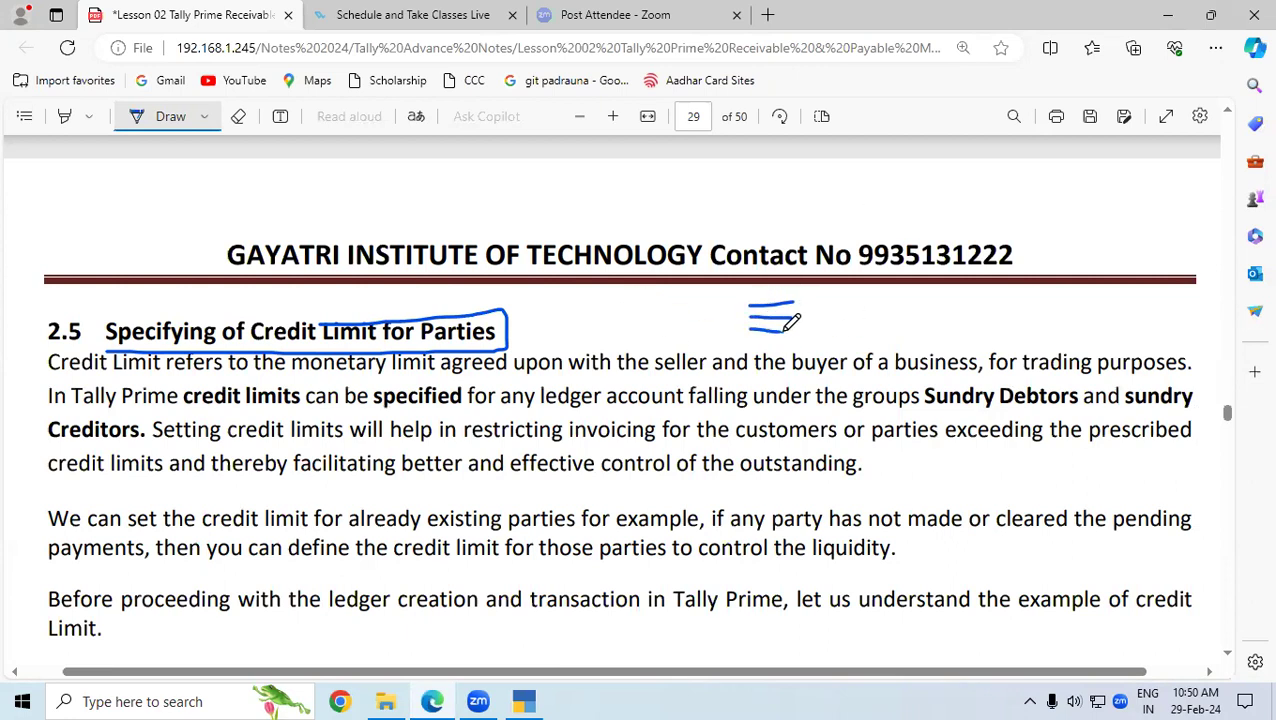